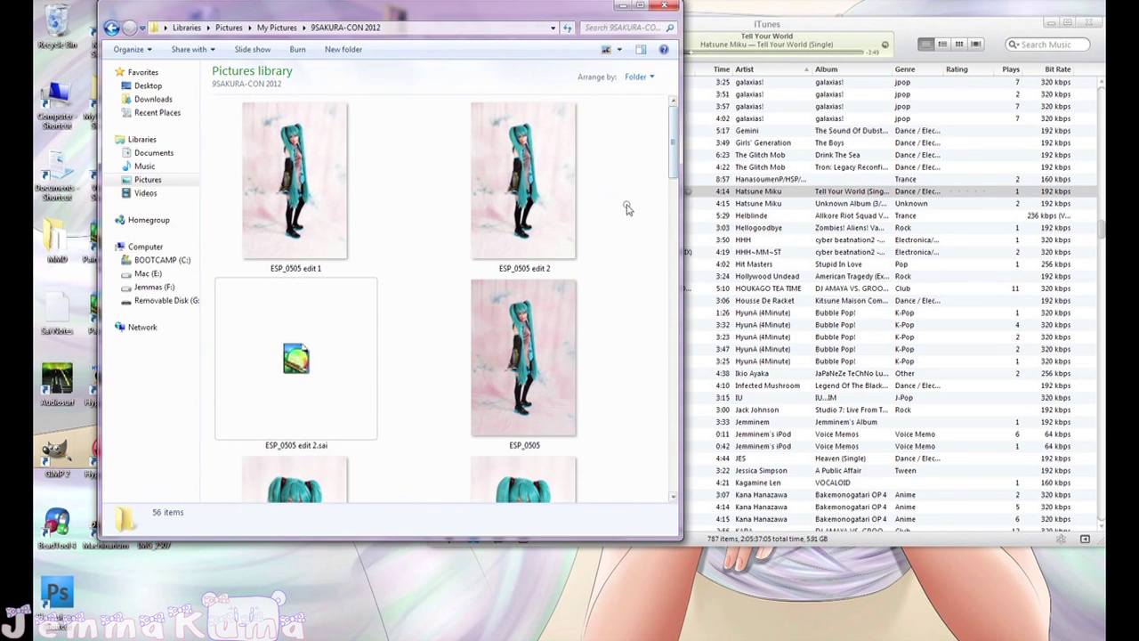
- View ESP_0505 edit 1 in an enlarged photo viewer and compare it back and forth with ESP_0505 edit 2
{"action": "left_click", "coordinate": [322, 213]}
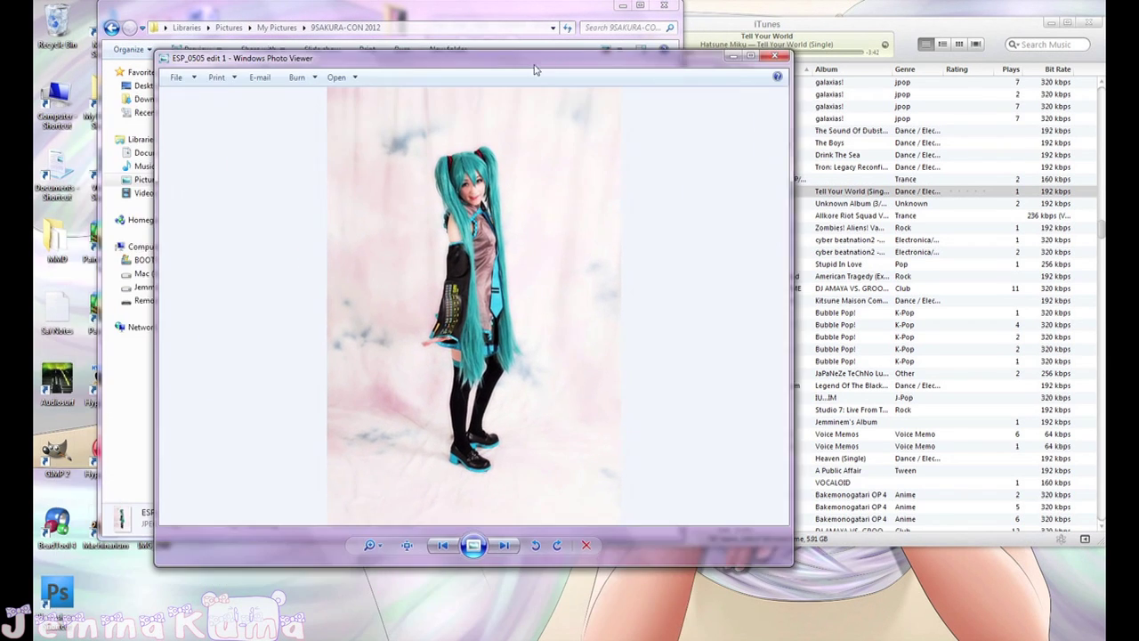
{"action": "left_click_drag", "start_coordinate": [788, 561], "coordinate": [885, 639]}
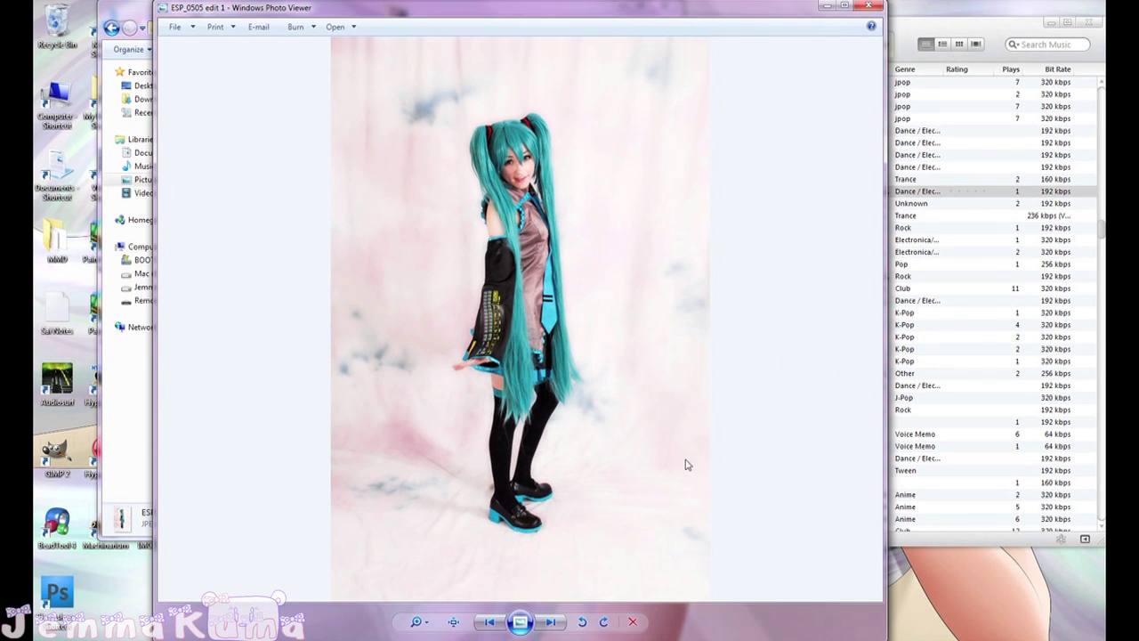
{"action": "key", "text": "Right"}
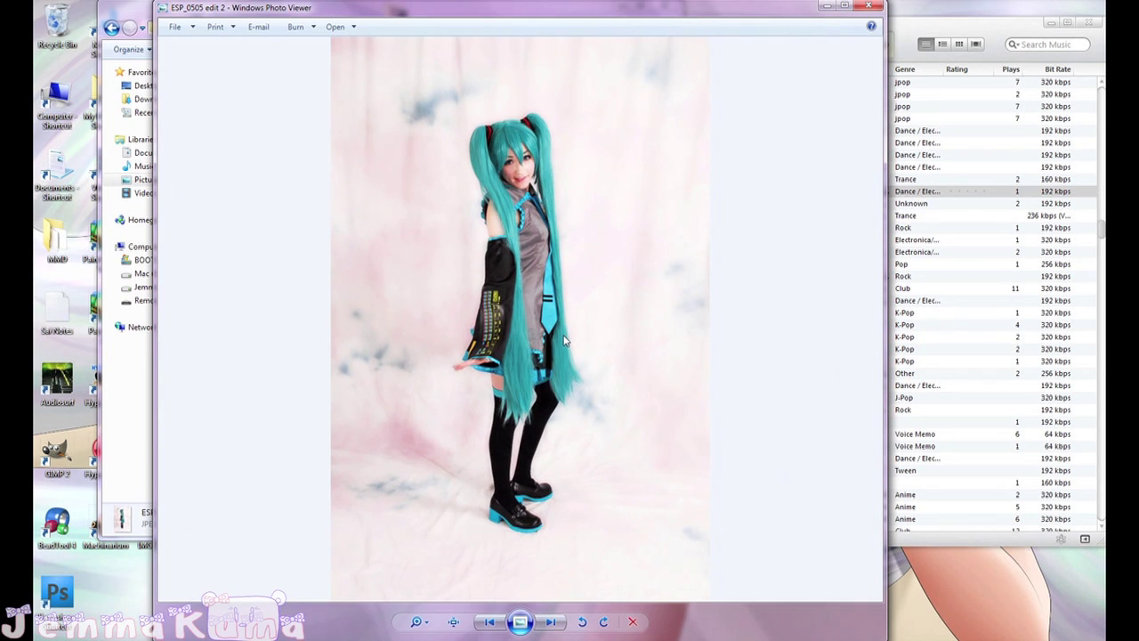
{"action": "key", "text": "Left"}
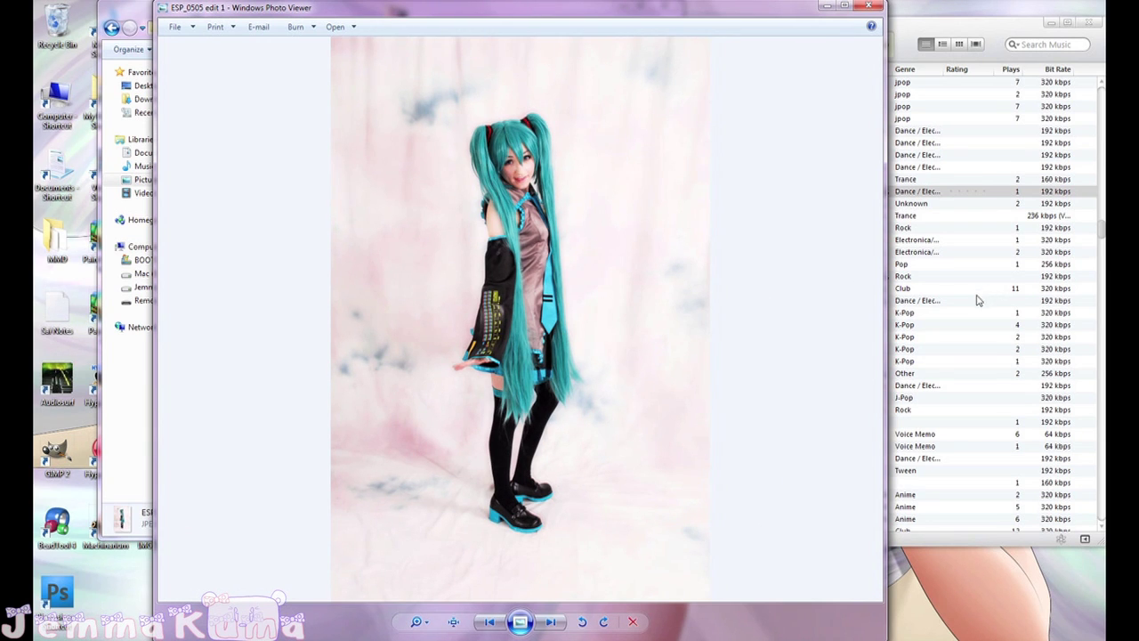
{"action": "key", "text": "Right"}
{"action": "key", "text": "Left"}
{"action": "key", "text": "Right"}
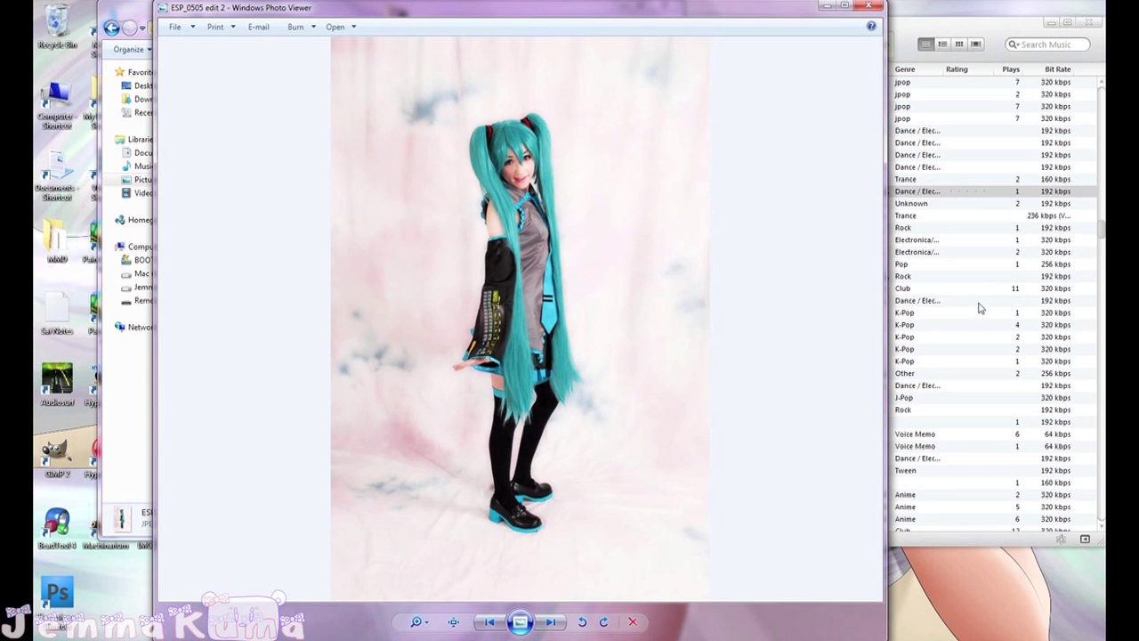
{"action": "left_click", "coordinate": [875, 13]}
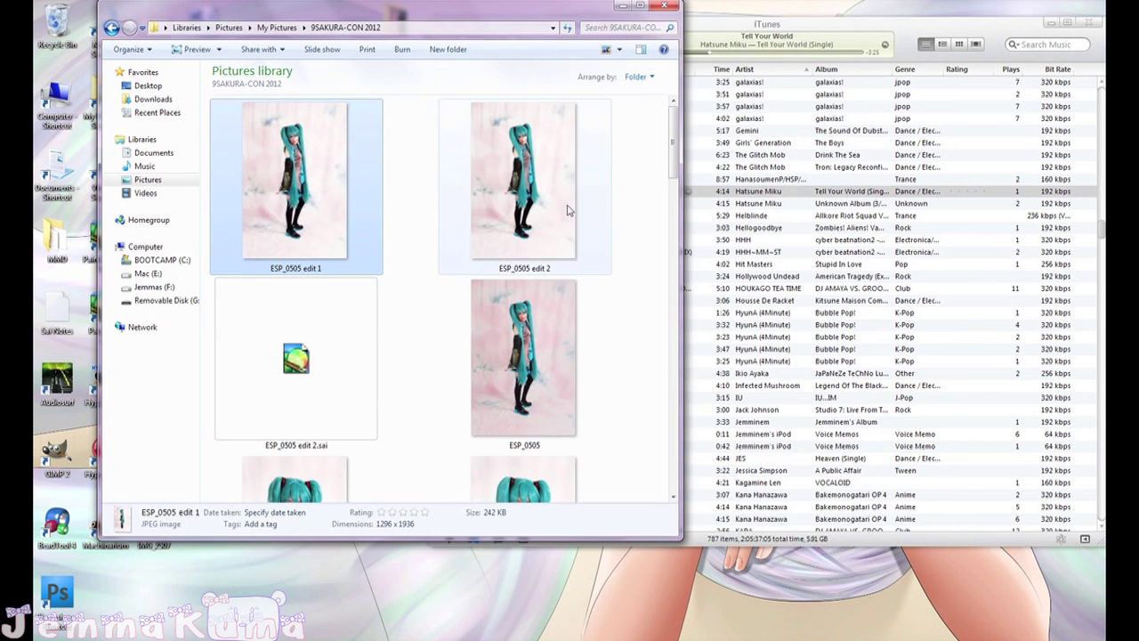
- View ESP_0508 edit 1 from the folder and compare it back and forth with ESP_0508 edit 2
{"action": "scroll", "coordinate": [451, 284], "scroll_direction": "down", "scroll_amount": 3}
{"action": "double_click", "coordinate": [294, 285]}
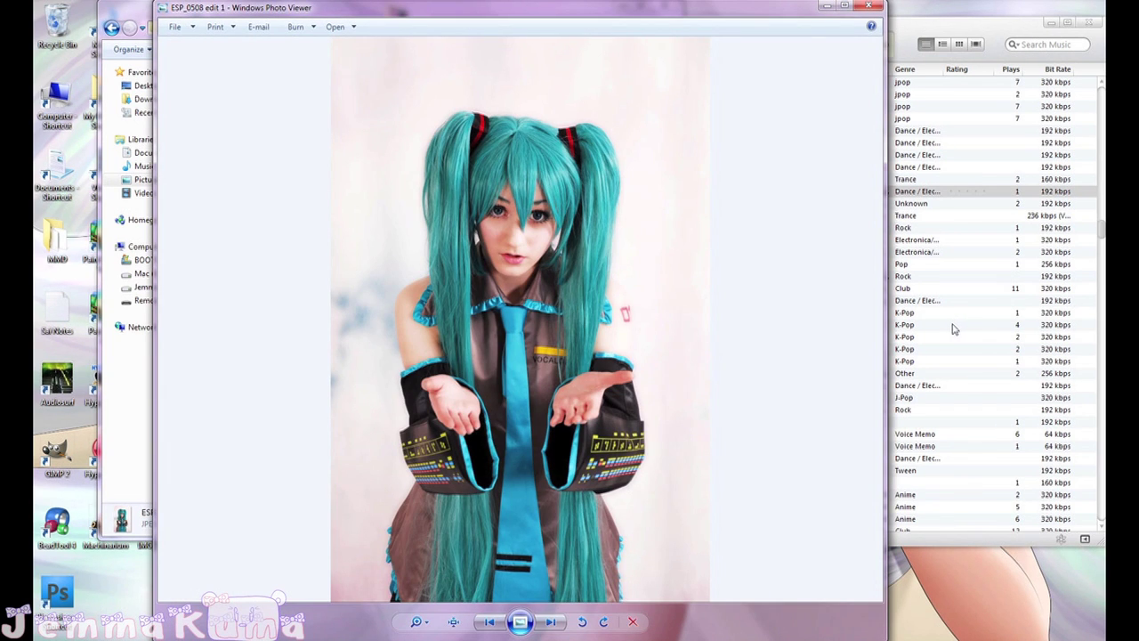
{"action": "key", "text": "Right"}
{"action": "key", "text": "Left"}
{"action": "key", "text": "Right"}
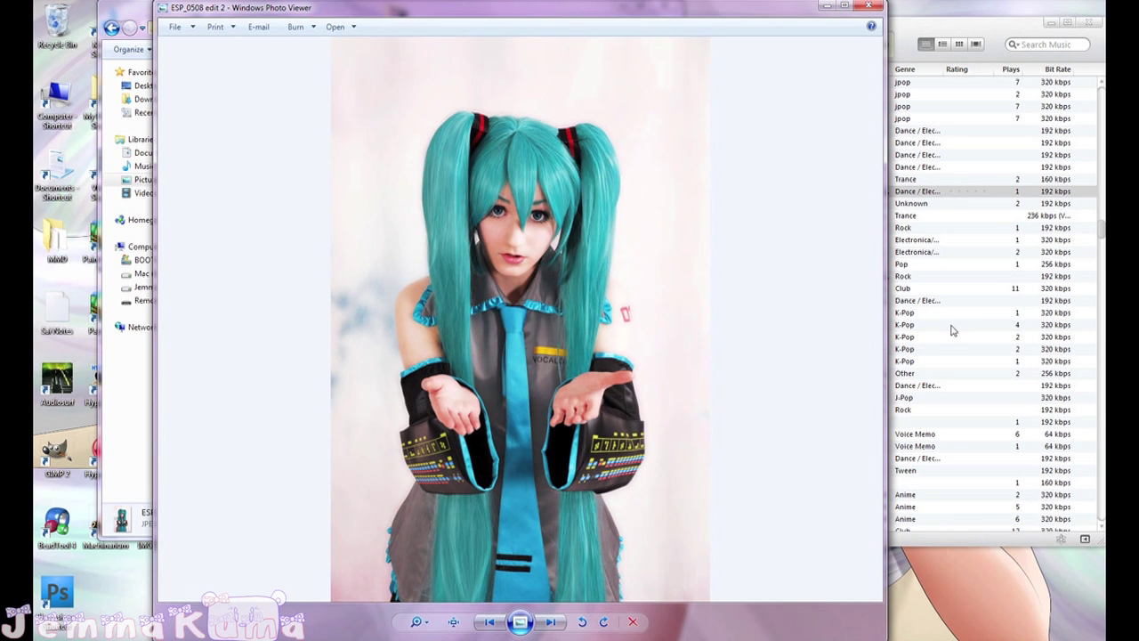
{"action": "left_click", "coordinate": [881, 6]}
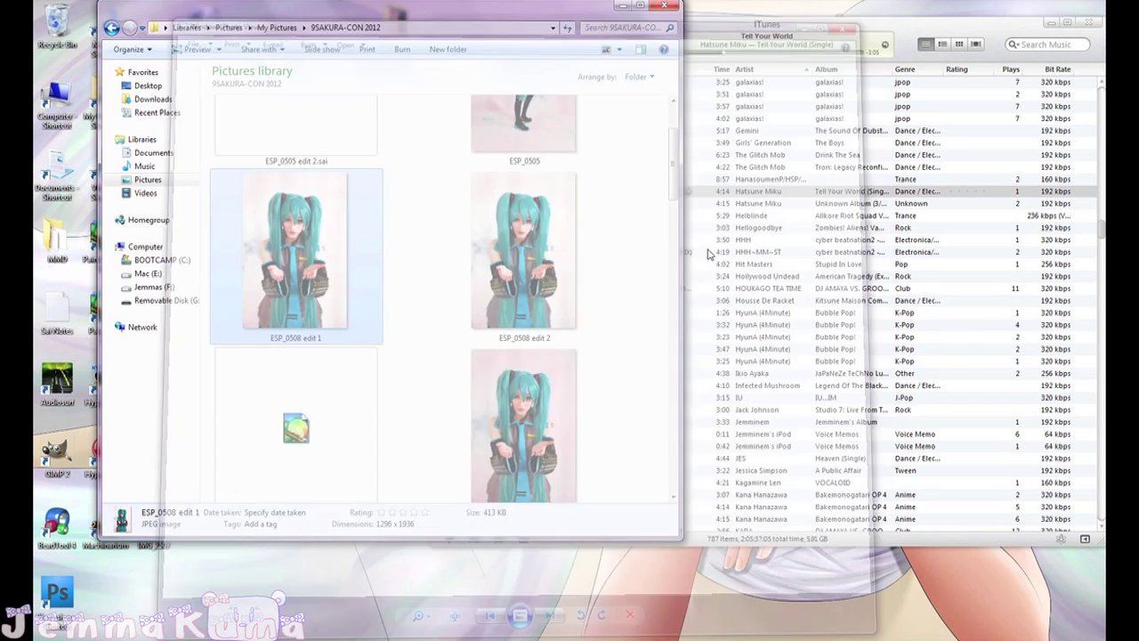
- Make the folder window smaller and shrink its thumbnails so that more photos fit in each row
{"action": "left_click_drag", "start_coordinate": [678, 536], "coordinate": [575, 486]}
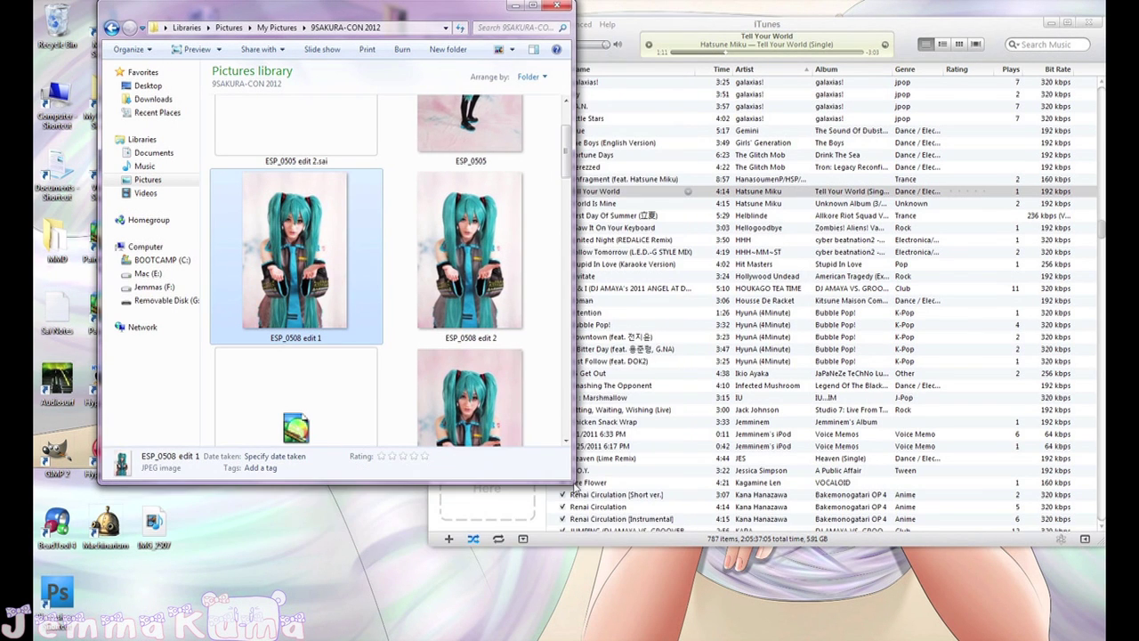
{"action": "left_click", "coordinate": [538, 77]}
{"action": "left_click", "coordinate": [508, 49]}
{"action": "left_click", "coordinate": [512, 49]}
{"action": "left_click_drag", "start_coordinate": [510, 55], "coordinate": [512, 76]}
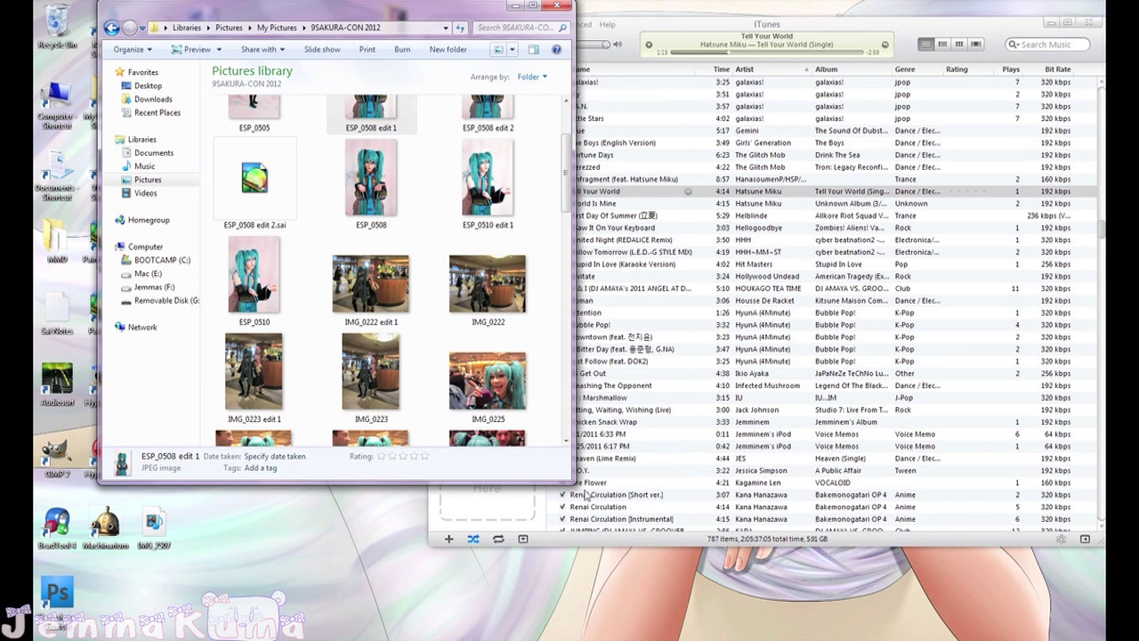
{"action": "left_click_drag", "start_coordinate": [572, 482], "coordinate": [620, 501]}
- View ESP_0510 edit 1 from the folder in the photo viewer and close it again
{"action": "scroll", "coordinate": [610, 222], "scroll_direction": "up", "scroll_amount": 3}
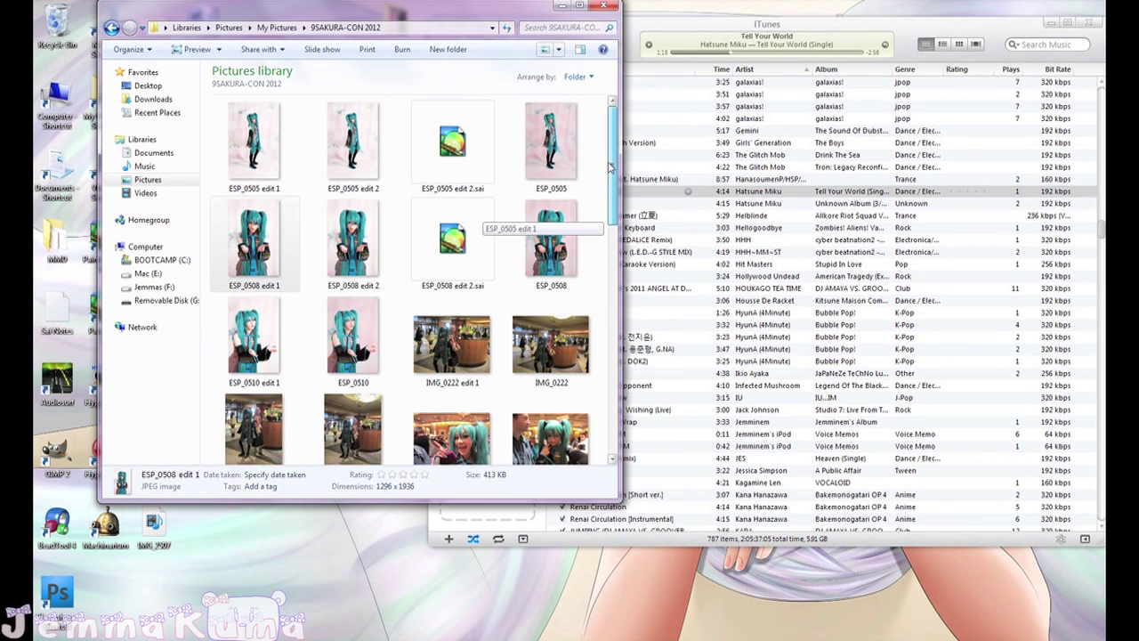
{"action": "scroll", "coordinate": [610, 193], "scroll_direction": "down", "scroll_amount": 1}
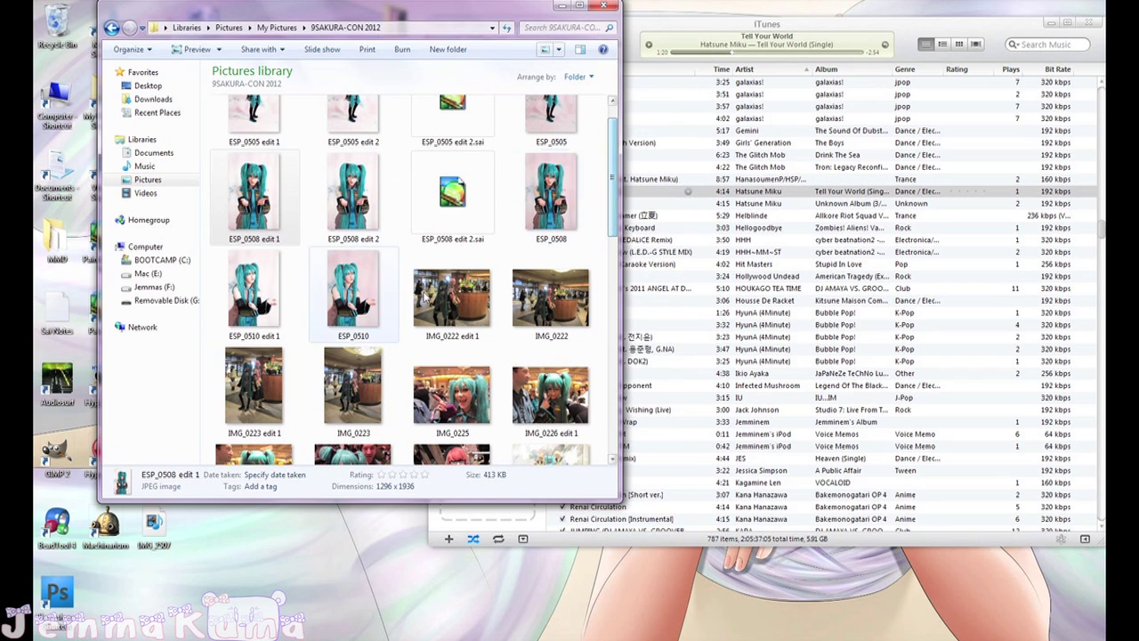
{"action": "double_click", "coordinate": [277, 306]}
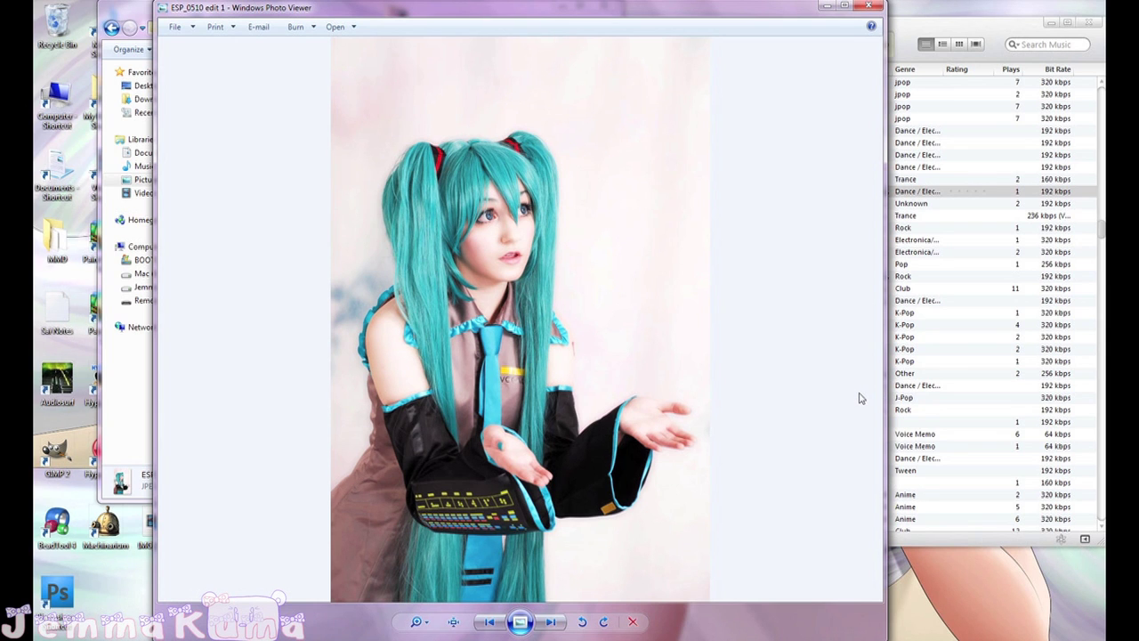
{"action": "left_click", "coordinate": [870, 9]}
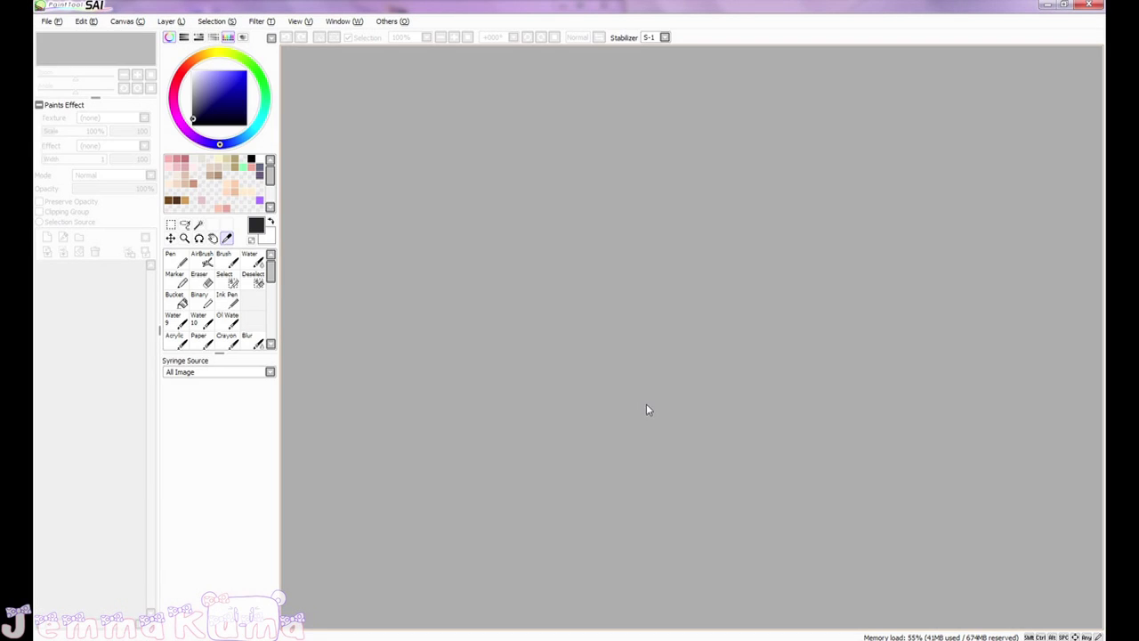
- Switch to PaintTool SAI and open ESP_0510 edit 1.JPG from the 9SAKURA-CON 2012 folder
{"action": "left_click", "coordinate": [50, 20]}
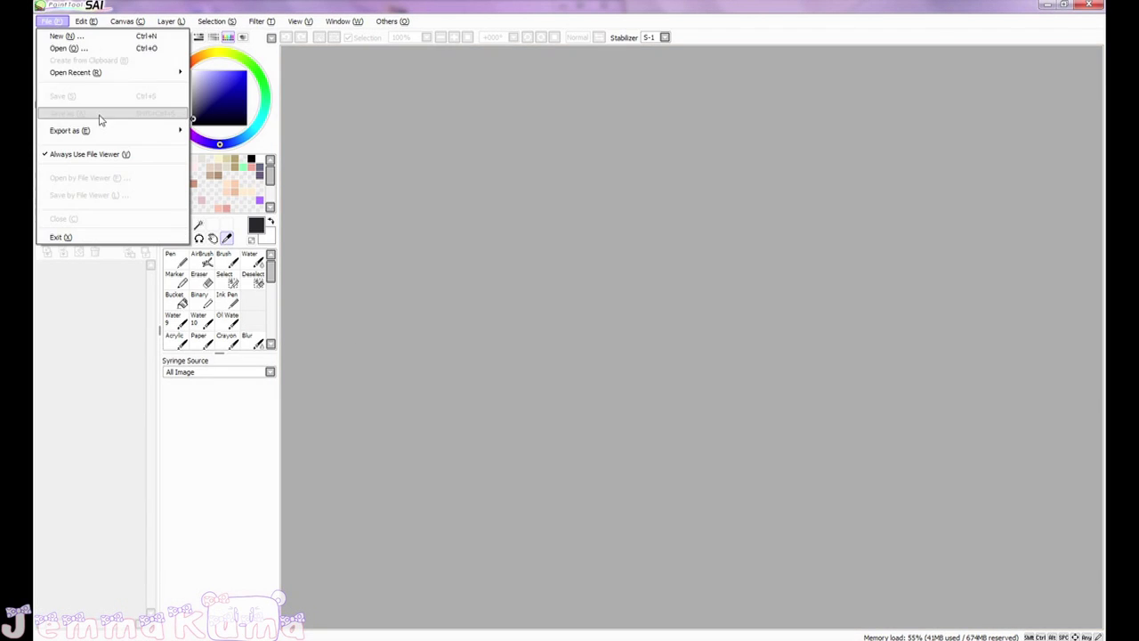
{"action": "left_click", "coordinate": [71, 48]}
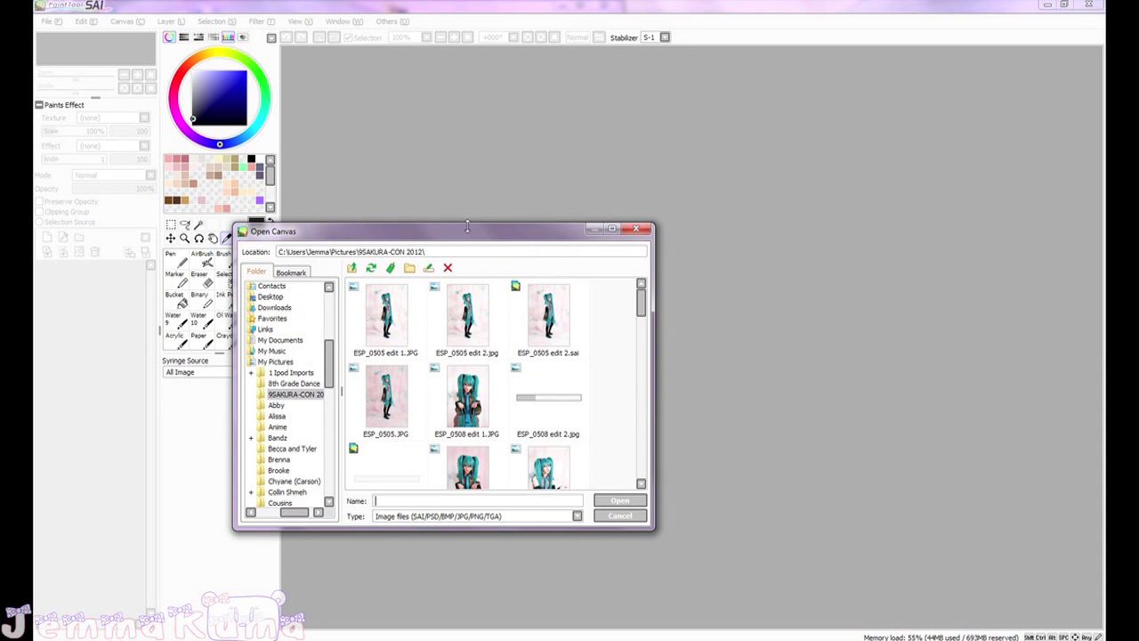
{"action": "left_click_drag", "start_coordinate": [466, 236], "coordinate": [461, 208]}
{"action": "left_click_drag", "start_coordinate": [637, 273], "coordinate": [637, 294]}
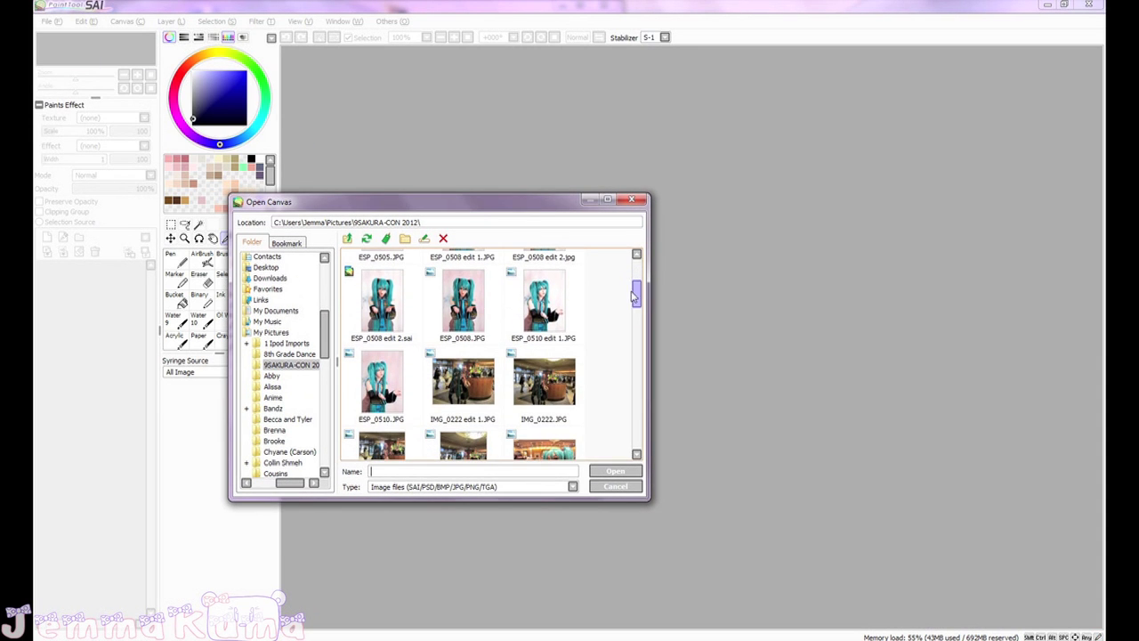
{"action": "left_click", "coordinate": [544, 307]}
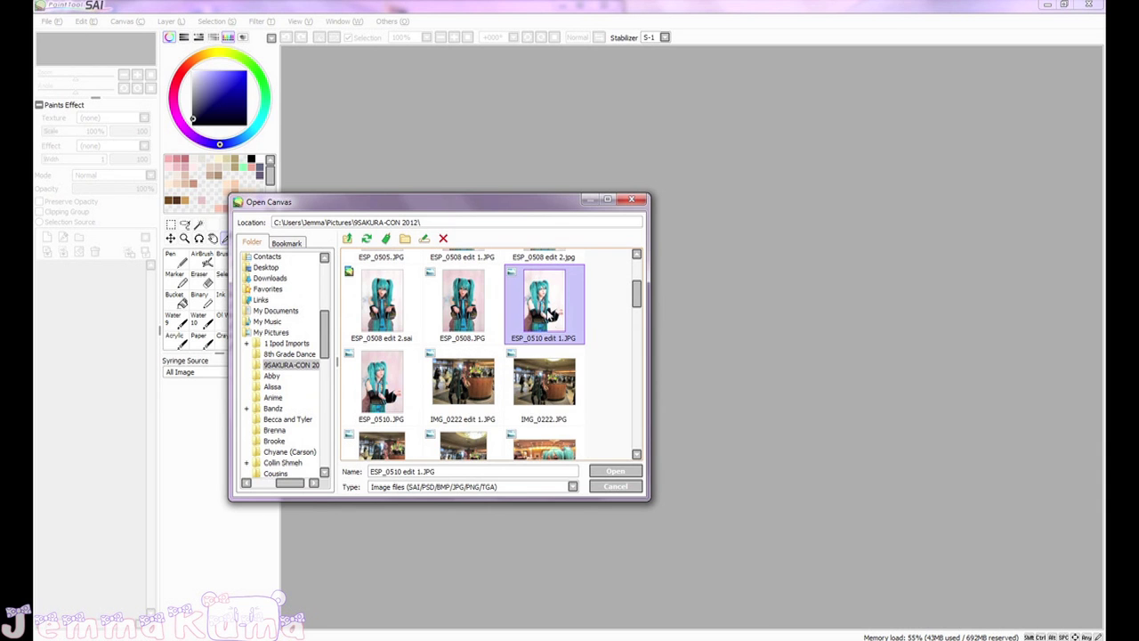
{"action": "left_click", "coordinate": [612, 471]}
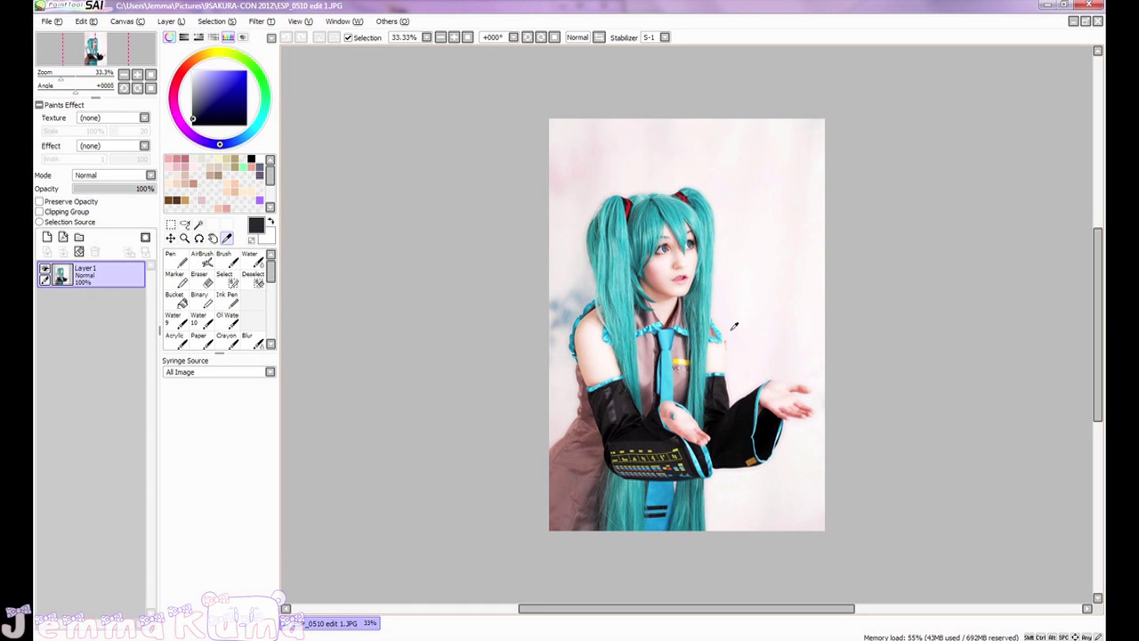
- Add a new normal layer above the photo layer for retouching the face
{"action": "scroll", "coordinate": [719, 289], "scroll_direction": "up", "scroll_amount": 3}
{"action": "key", "text": "space"}
{"action": "left_click_drag", "start_coordinate": [681, 223], "coordinate": [642, 312]}
{"action": "left_click", "coordinate": [47, 236]}
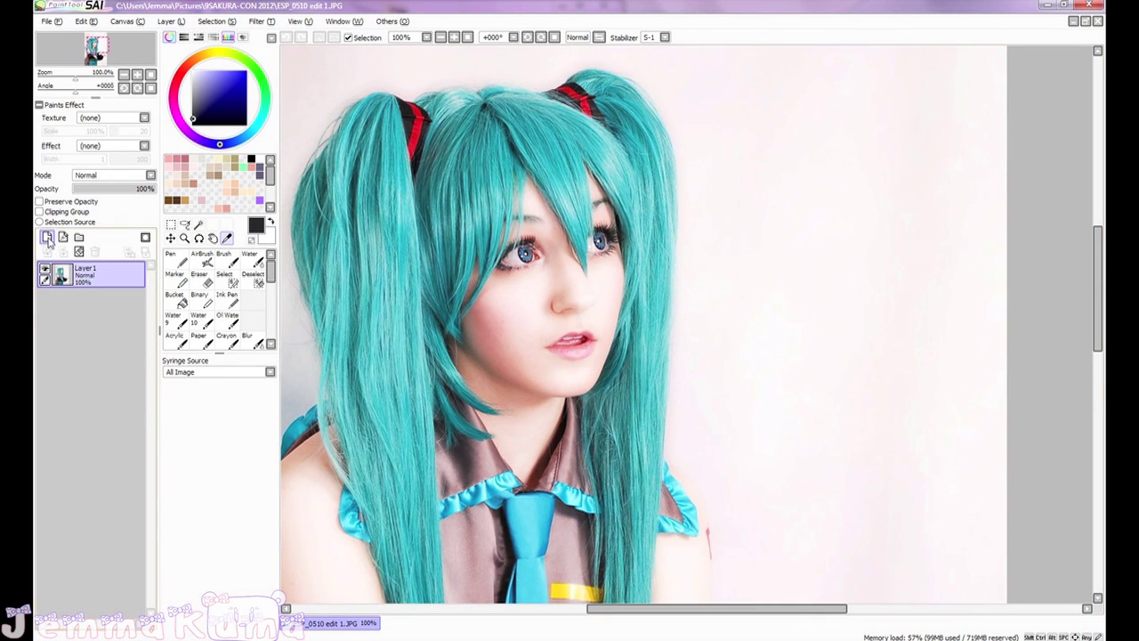
- Sample the light pink skin tone from the cheek as the painting colour and activate the AirBrush
{"action": "left_click_drag", "start_coordinate": [527, 324], "coordinate": [575, 314]}
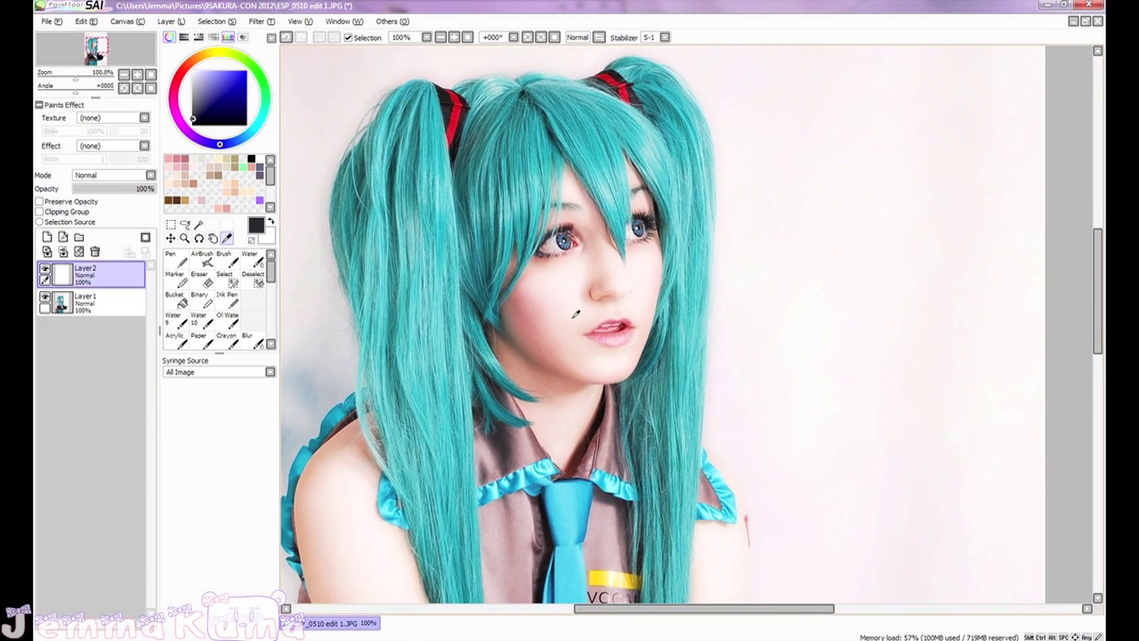
{"action": "scroll", "coordinate": [574, 316], "scroll_direction": "up", "scroll_amount": 2}
{"action": "key", "text": "space"}
{"action": "left_click_drag", "start_coordinate": [611, 205], "coordinate": [598, 304]}
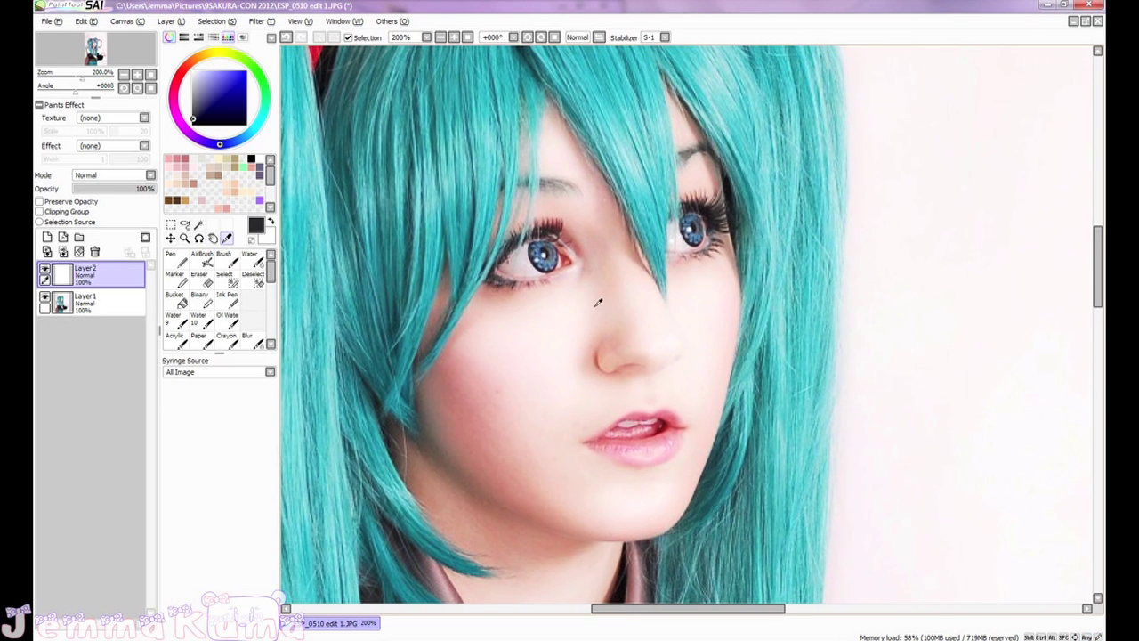
{"action": "key", "text": "space"}
{"action": "left_click_drag", "start_coordinate": [580, 362], "coordinate": [614, 312]}
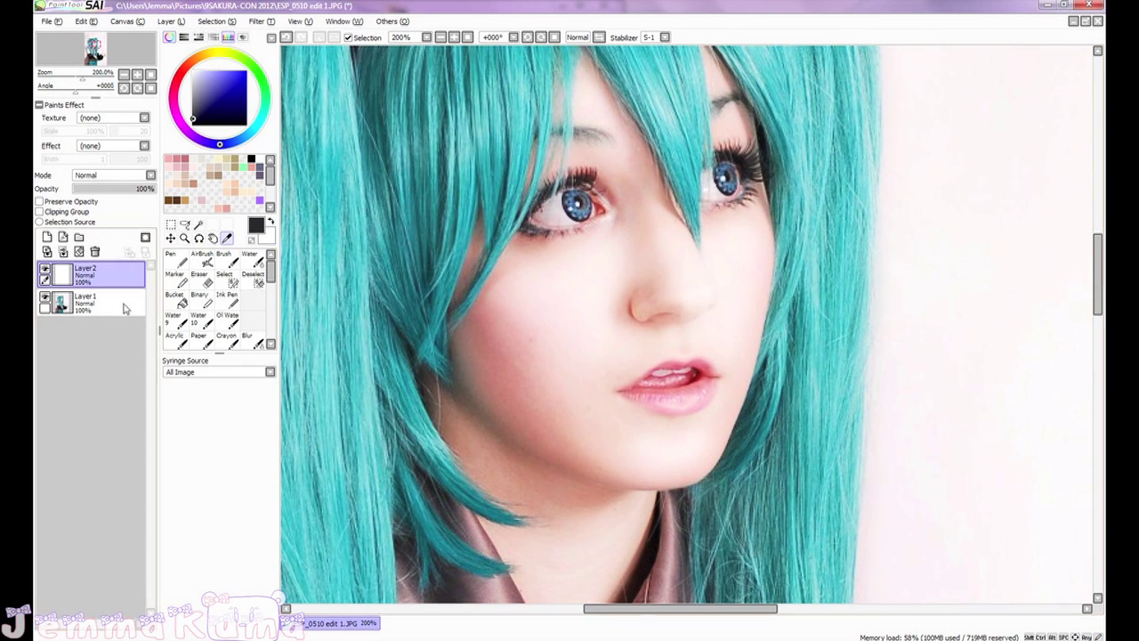
{"action": "left_click", "coordinate": [539, 332]}
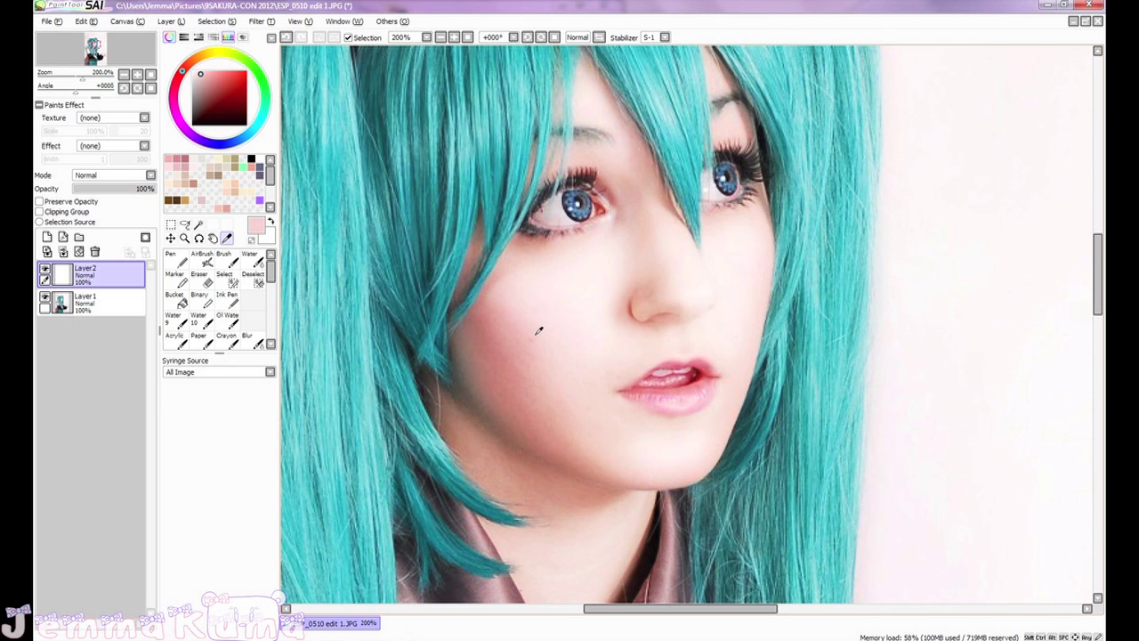
{"action": "scroll", "coordinate": [549, 347], "scroll_direction": "up", "scroll_amount": 2}
{"action": "key", "text": "v"}
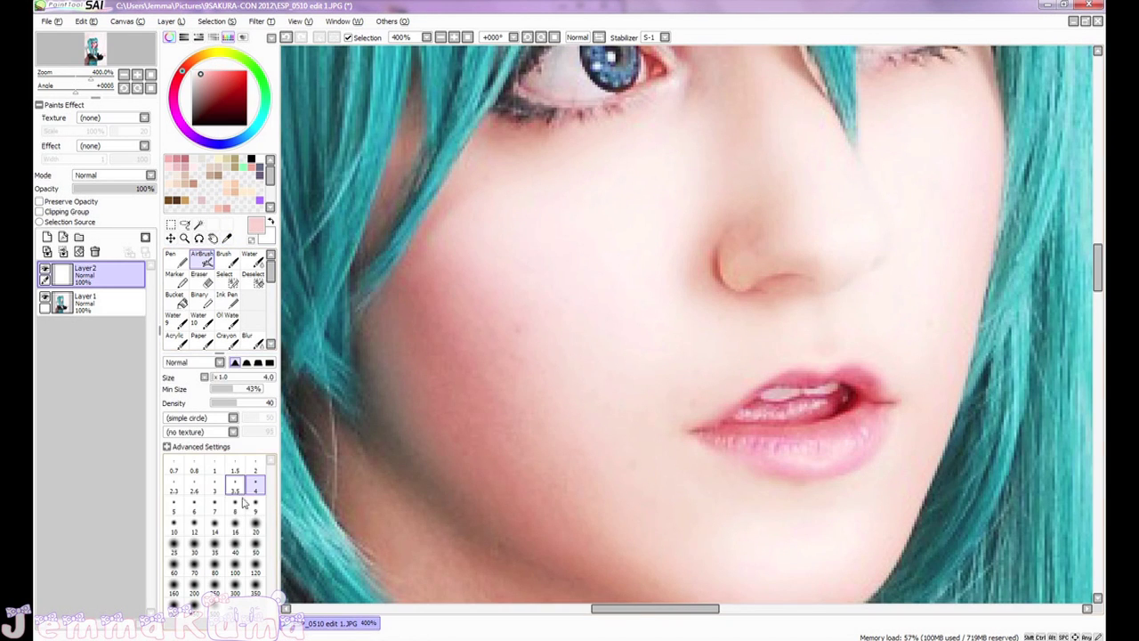
- Enlarge the AirBrush to size 12 for retouching the cheek and undo the last stroke
{"action": "key", "text": "bracketright"}
{"action": "key", "text": "bracketright"}
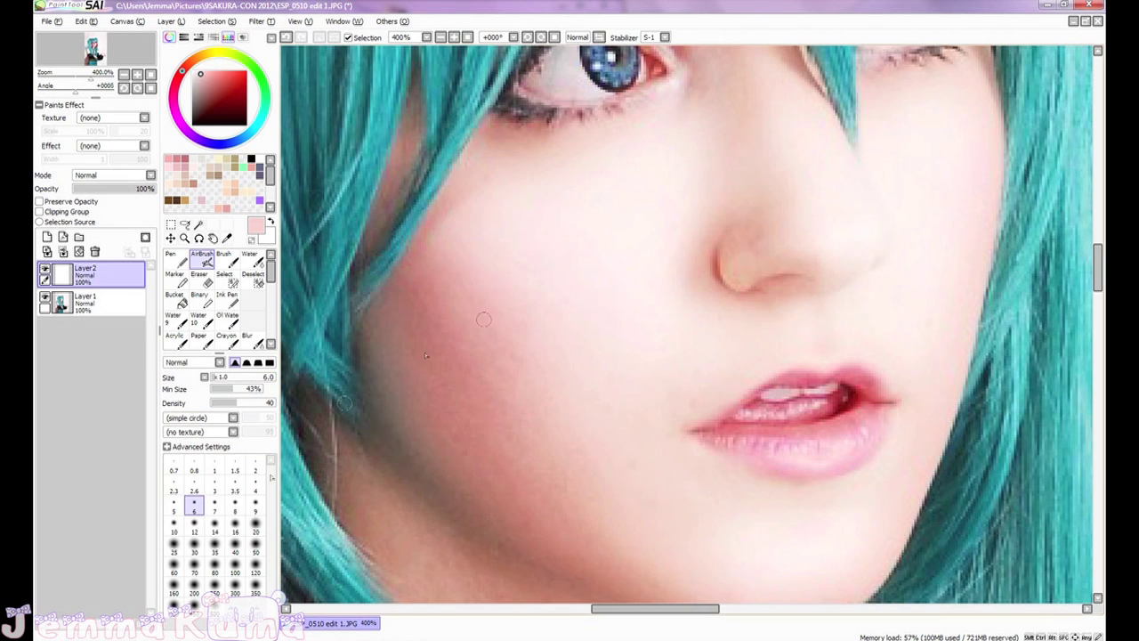
{"action": "key", "text": "bracketright"}
{"action": "key", "text": "bracketright"}
{"action": "key", "text": "bracketright"}
{"action": "key", "text": "bracketright"}
{"action": "key", "text": "bracketright"}
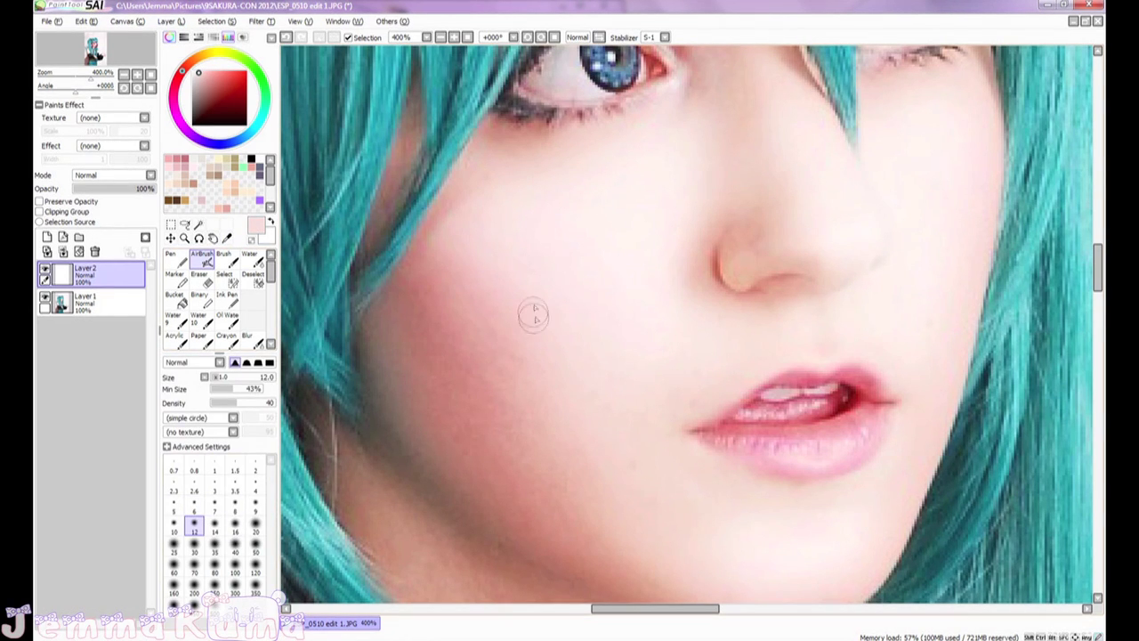
{"action": "left_click", "coordinate": [286, 37]}
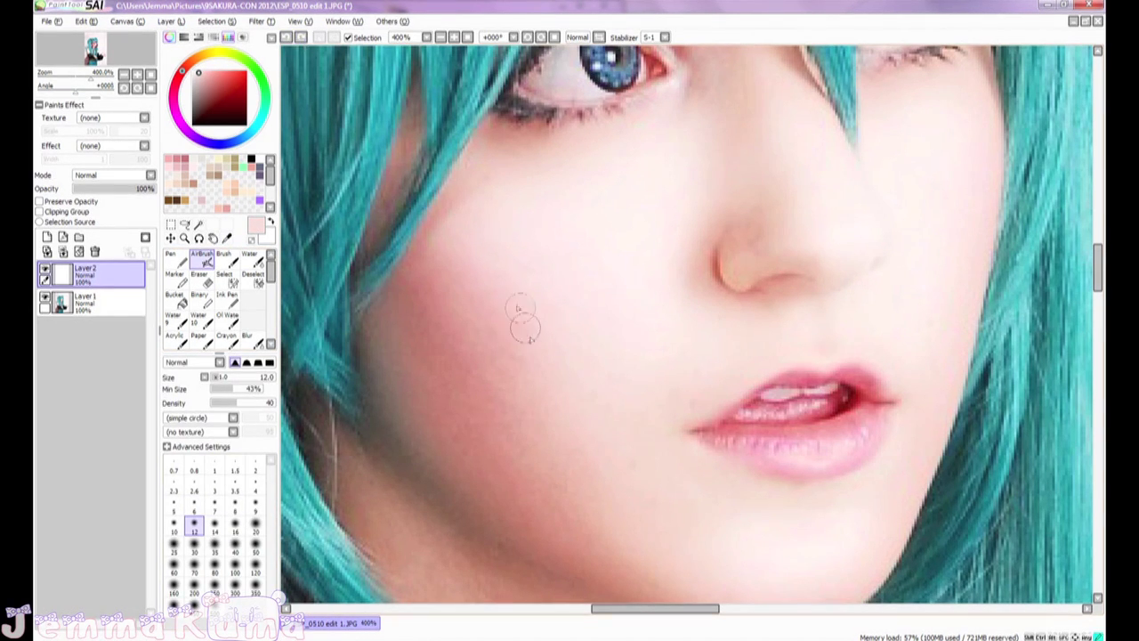
- Reduce the AirBrush to size 10 and sample the skin tone beside the mouth to retouch the lower face
{"action": "scroll", "coordinate": [610, 382], "scroll_direction": "down", "scroll_amount": 5}
{"action": "scroll", "coordinate": [610, 381], "scroll_direction": "up", "scroll_amount": 2}
{"action": "scroll", "coordinate": [609, 381], "scroll_direction": "up", "scroll_amount": 3}
{"action": "key", "text": "bracketleft"}
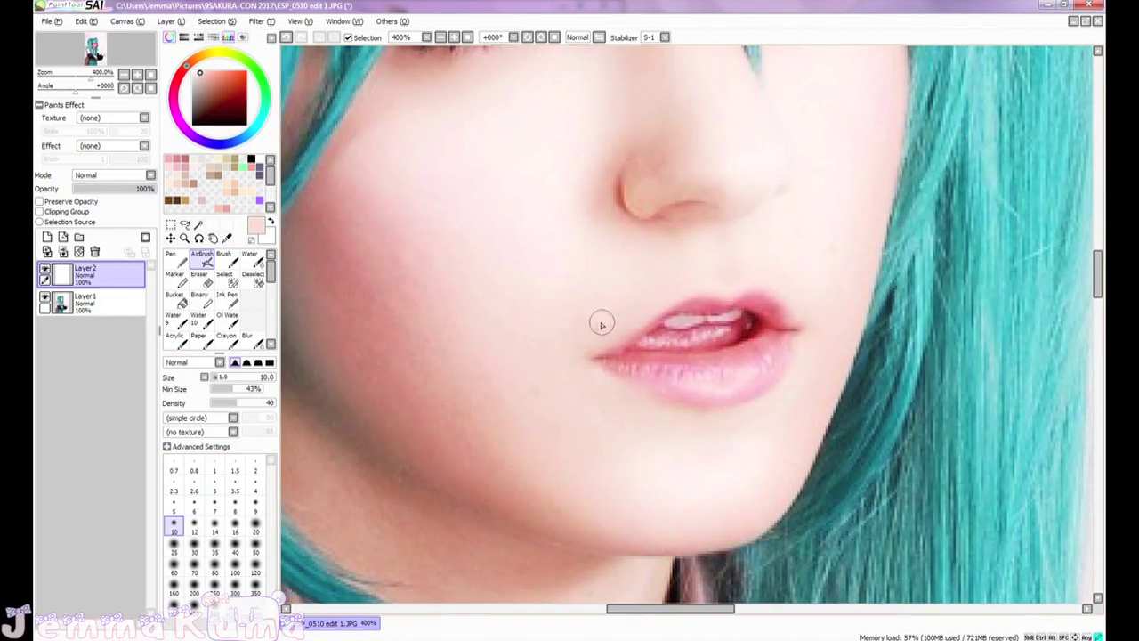
{"action": "scroll", "coordinate": [601, 330], "scroll_direction": "down", "scroll_amount": 4}
{"action": "scroll", "coordinate": [601, 332], "scroll_direction": "up", "scroll_amount": 3}
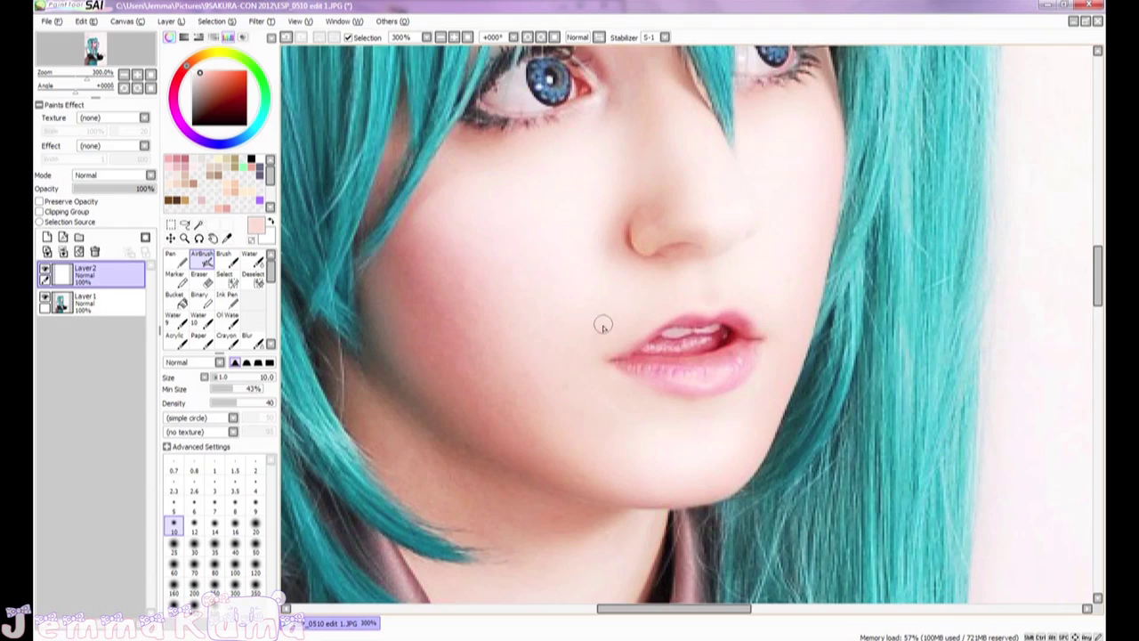
{"action": "scroll", "coordinate": [570, 336], "scroll_direction": "down", "scroll_amount": 4}
{"action": "scroll", "coordinate": [569, 336], "scroll_direction": "up", "scroll_amount": 5}
{"action": "left_click_drag", "start_coordinate": [575, 209], "coordinate": [566, 248]}
{"action": "left_click", "coordinate": [227, 237]}
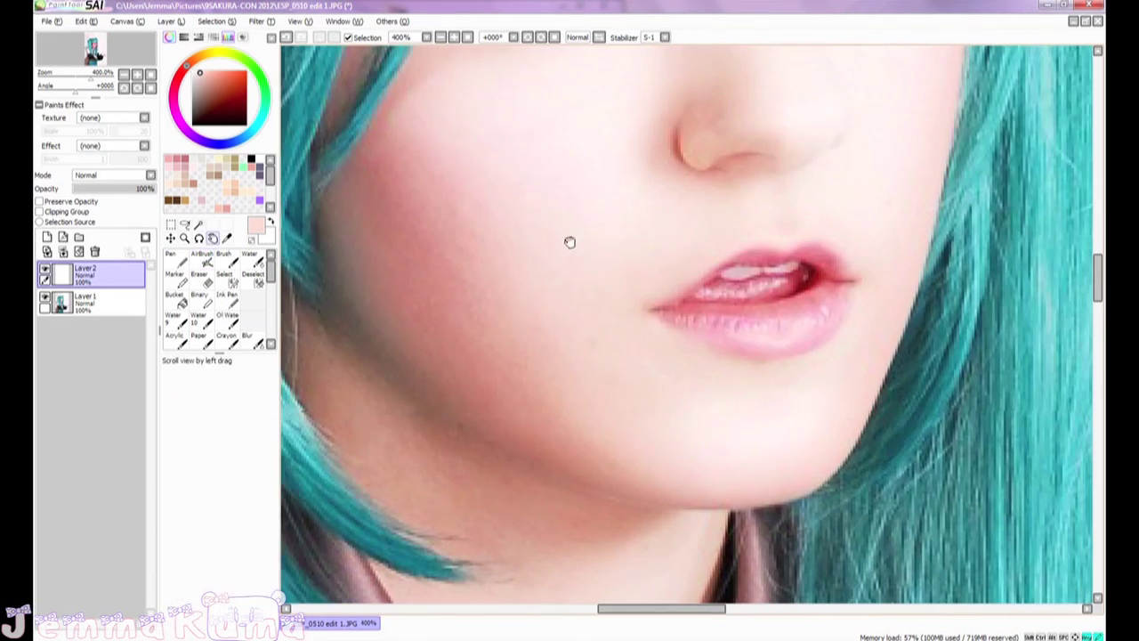
{"action": "left_click", "coordinate": [591, 339]}
{"action": "left_click", "coordinate": [206, 261]}
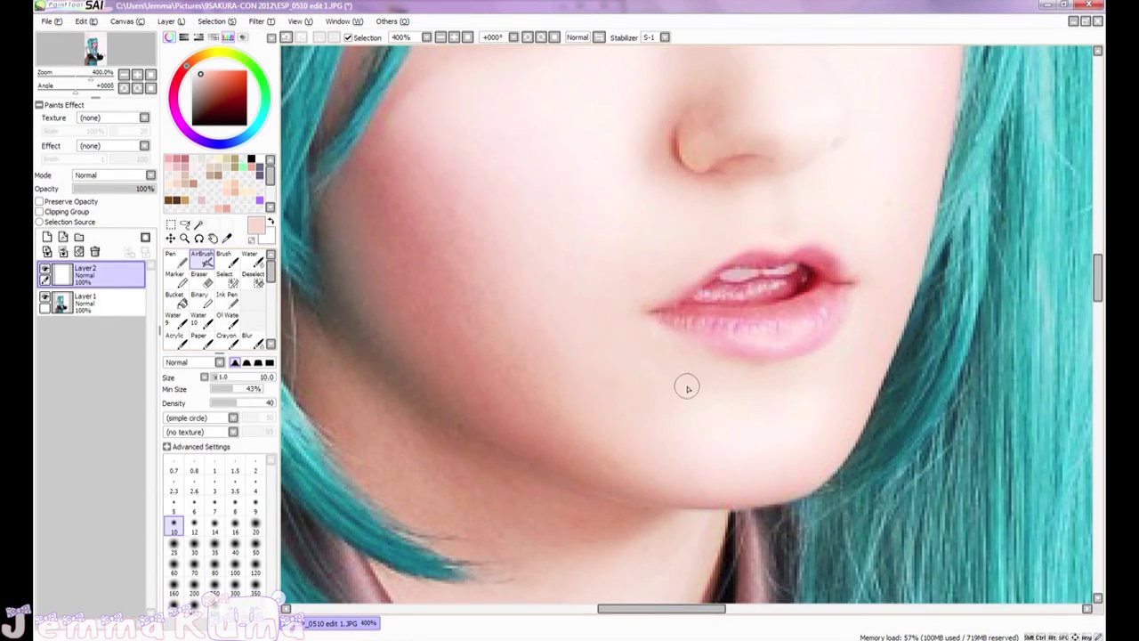
- Sample a reddish shadow tone from the cheek, shade the side of the face with the AirBrush up to size 25, and soften it with Blur
{"action": "scroll", "coordinate": [687, 387], "scroll_direction": "down", "scroll_amount": 1}
{"action": "left_click", "coordinate": [228, 237]}
{"action": "left_click", "coordinate": [598, 289]}
{"action": "key", "text": "v"}
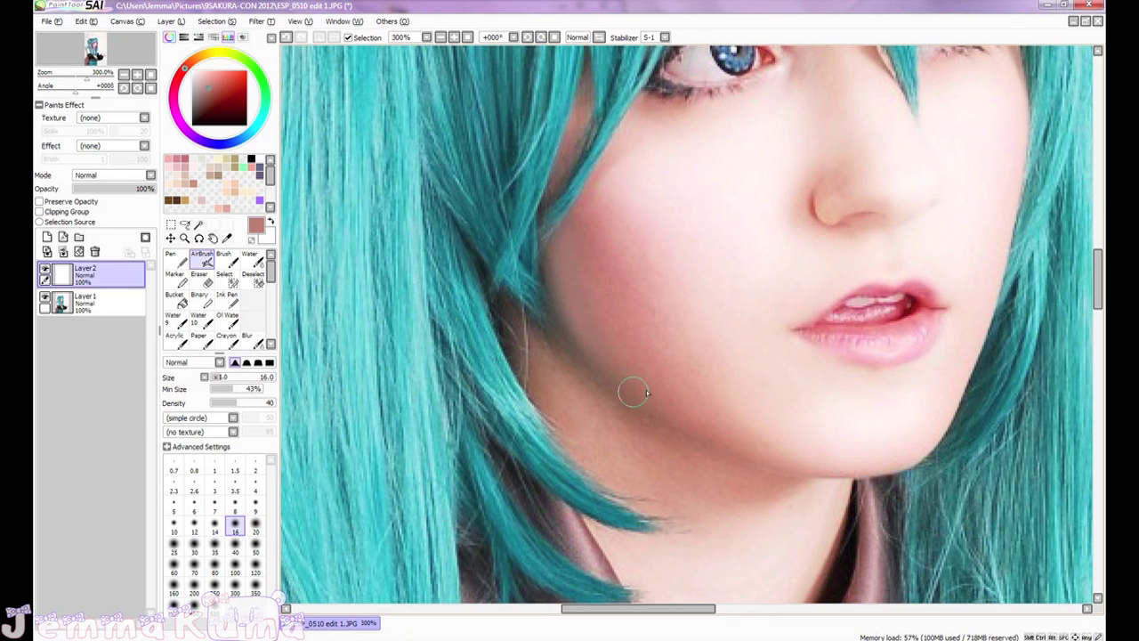
{"action": "scroll", "coordinate": [598, 318], "scroll_direction": "down", "scroll_amount": 1}
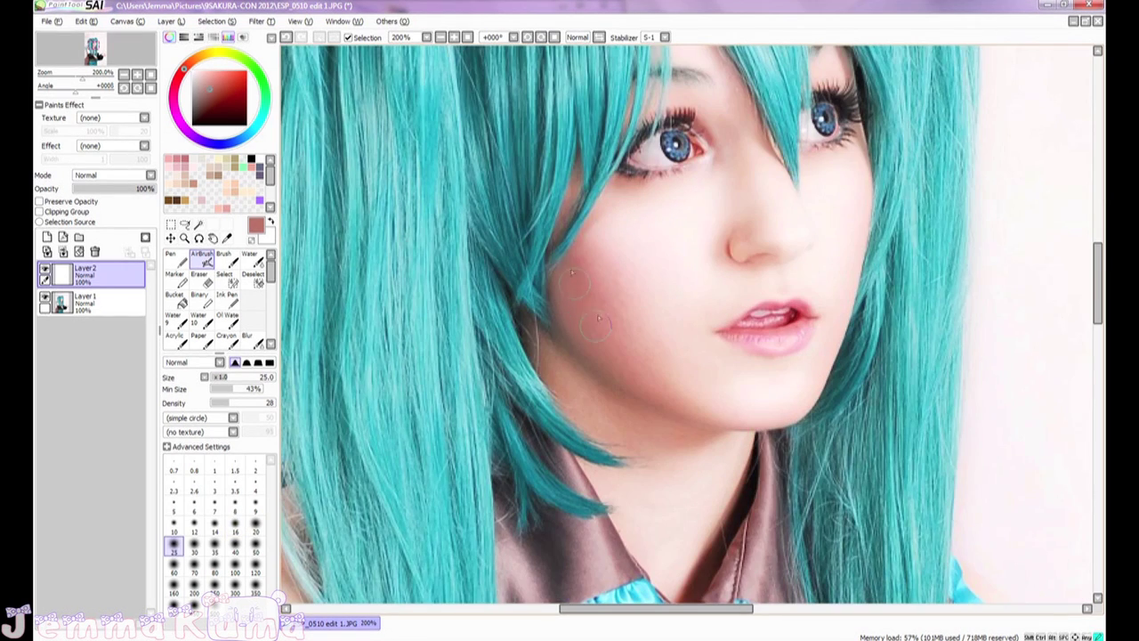
{"action": "scroll", "coordinate": [668, 366], "scroll_direction": "down", "scroll_amount": 5}
{"action": "scroll", "coordinate": [614, 276], "scroll_direction": "up", "scroll_amount": 5}
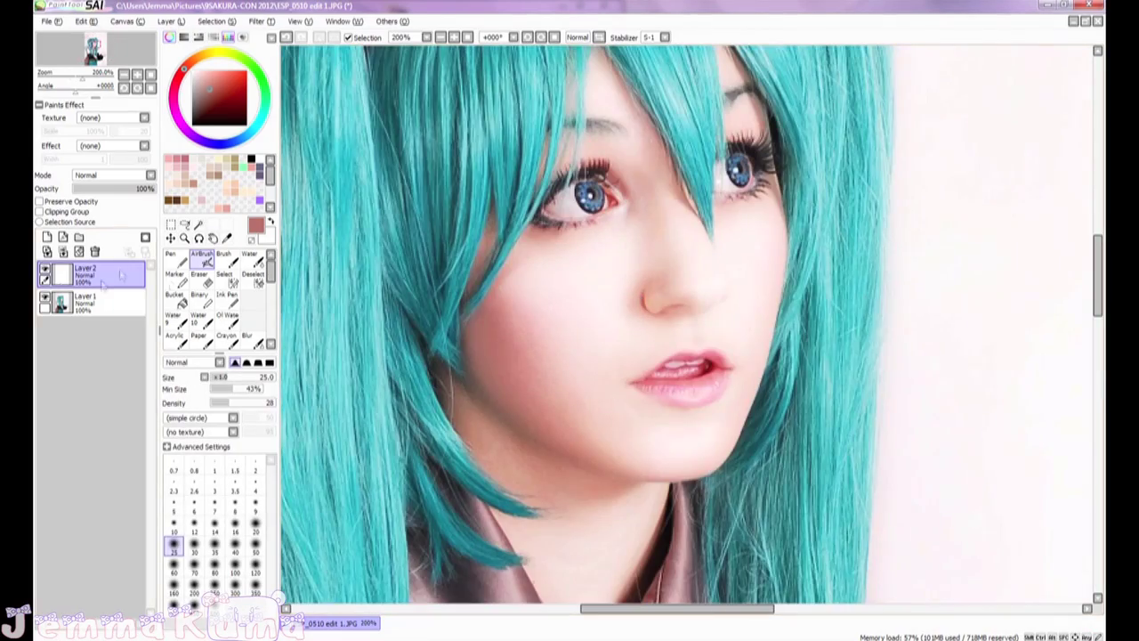
{"action": "left_click", "coordinate": [253, 340]}
{"action": "left_click_drag", "start_coordinate": [671, 352], "coordinate": [707, 190]}
- Sample the light skin tone on the upper arm and cover the freckles there with the AirBrush at size 20
{"action": "scroll", "coordinate": [603, 323], "scroll_direction": "down", "scroll_amount": 3}
{"action": "scroll", "coordinate": [503, 363], "scroll_direction": "up", "scroll_amount": 3}
{"action": "left_click", "coordinate": [227, 238]}
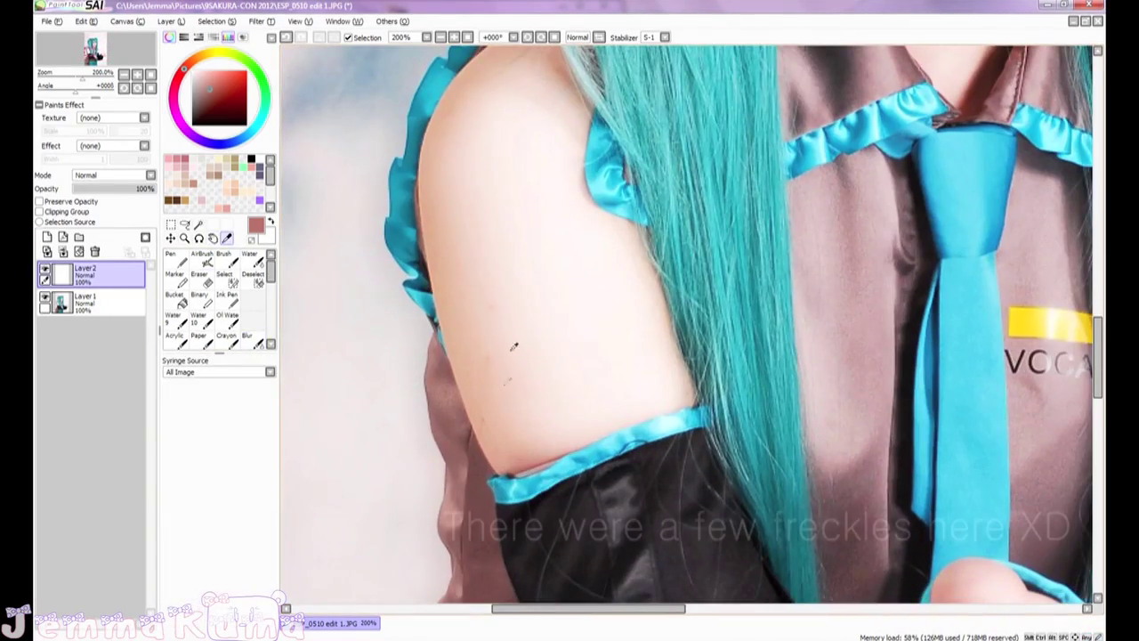
{"action": "left_click", "coordinate": [510, 351]}
{"action": "left_click", "coordinate": [203, 260]}
{"action": "left_click", "coordinate": [255, 529]}
{"action": "mouse_move", "coordinate": [494, 302]}
{"action": "left_mouse_down"}
{"action": "mouse_move", "coordinate": [489, 337]}
{"action": "mouse_move", "coordinate": [499, 337]}
{"action": "left_mouse_up"}
{"action": "left_click_drag", "start_coordinate": [517, 290], "coordinate": [560, 264]}
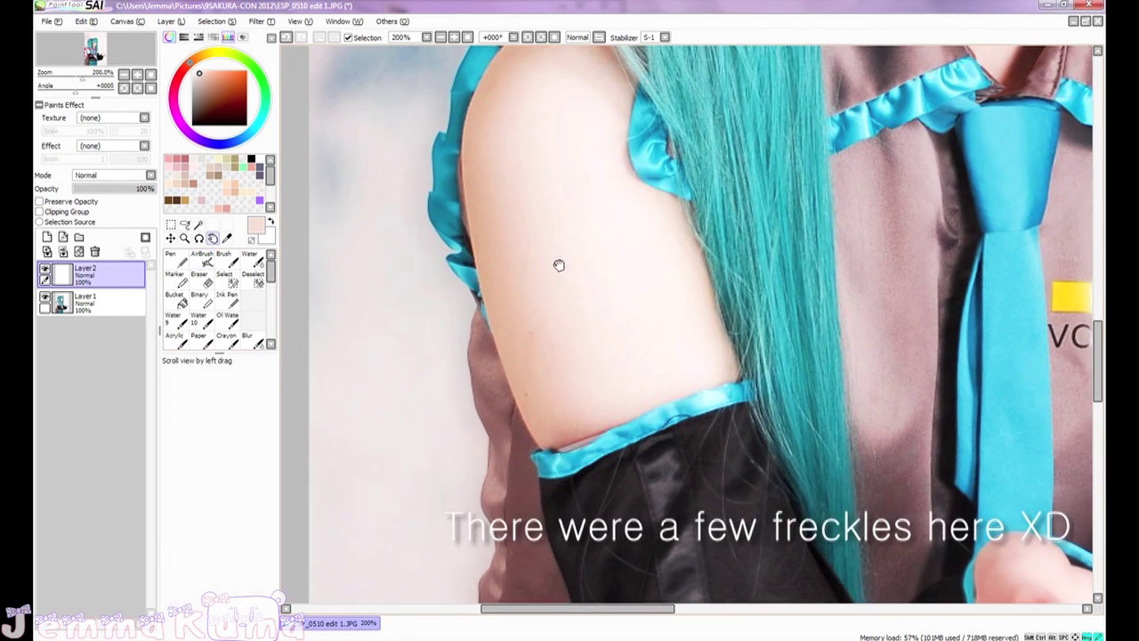
- Sample the darker skin tone near the arm's outer edge, cover the remaining freckle with the size 16 AirBrush, and activate Blur
{"action": "left_click", "coordinate": [532, 331], "text": "alt"}
{"action": "key", "text": "bracketleft"}
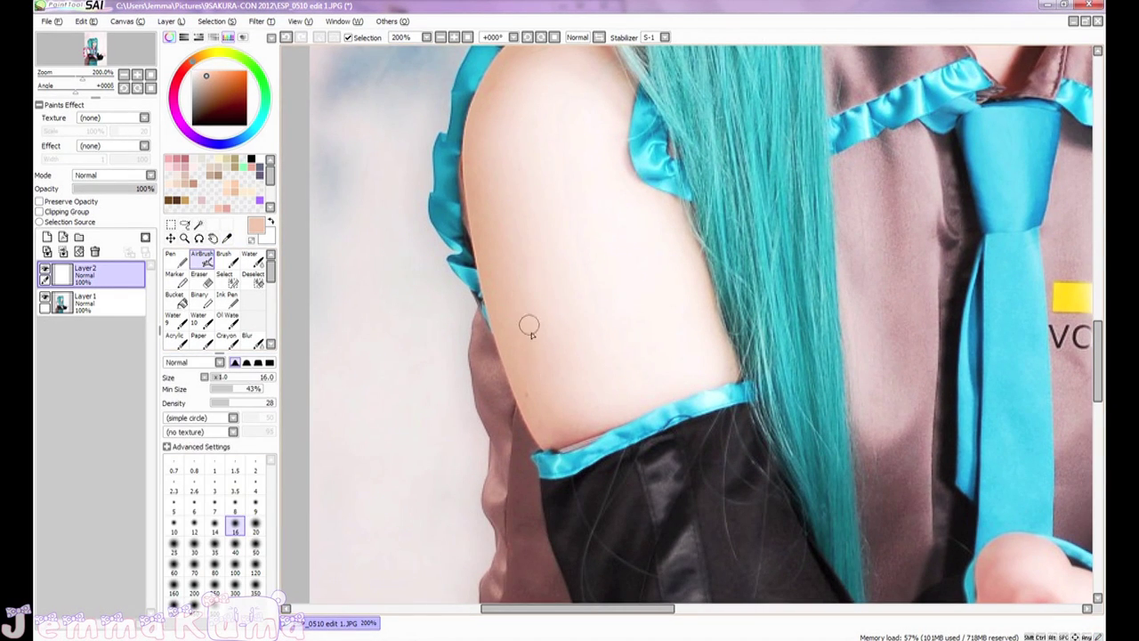
{"action": "left_click", "coordinate": [254, 339]}
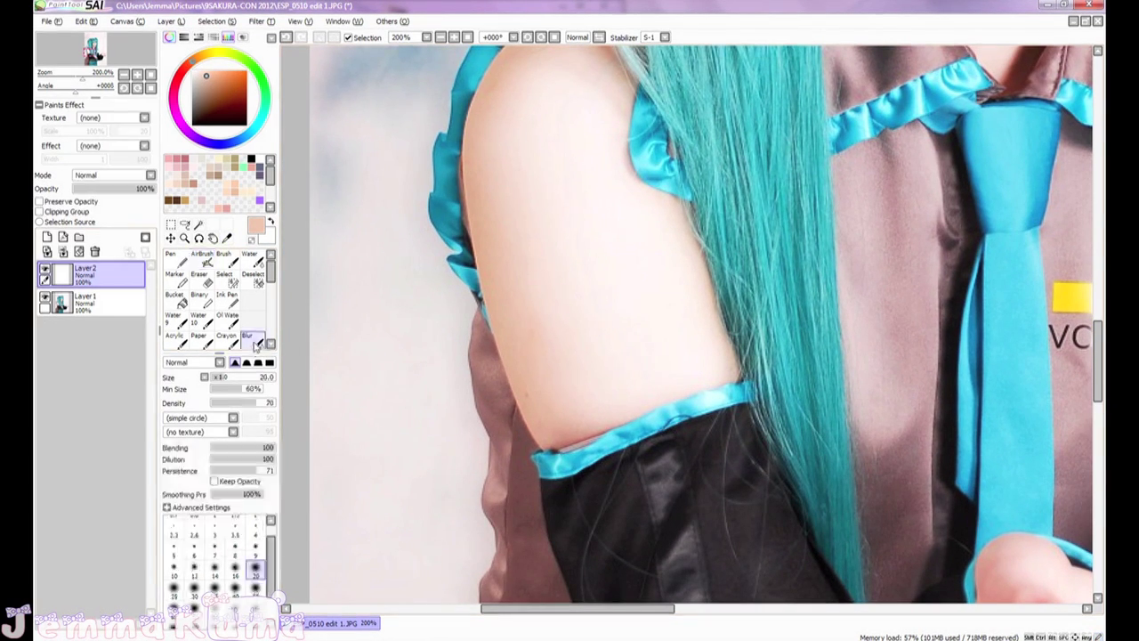
{"action": "scroll", "coordinate": [623, 325], "scroll_direction": "down", "scroll_amount": 3}
{"action": "scroll", "coordinate": [623, 326], "scroll_direction": "up", "scroll_amount": 5}
- Sample the skin tones on the lower part of the upper arm and retouch the spots above the sleeve with the AirBrush at size 9
{"action": "left_click", "coordinate": [227, 239]}
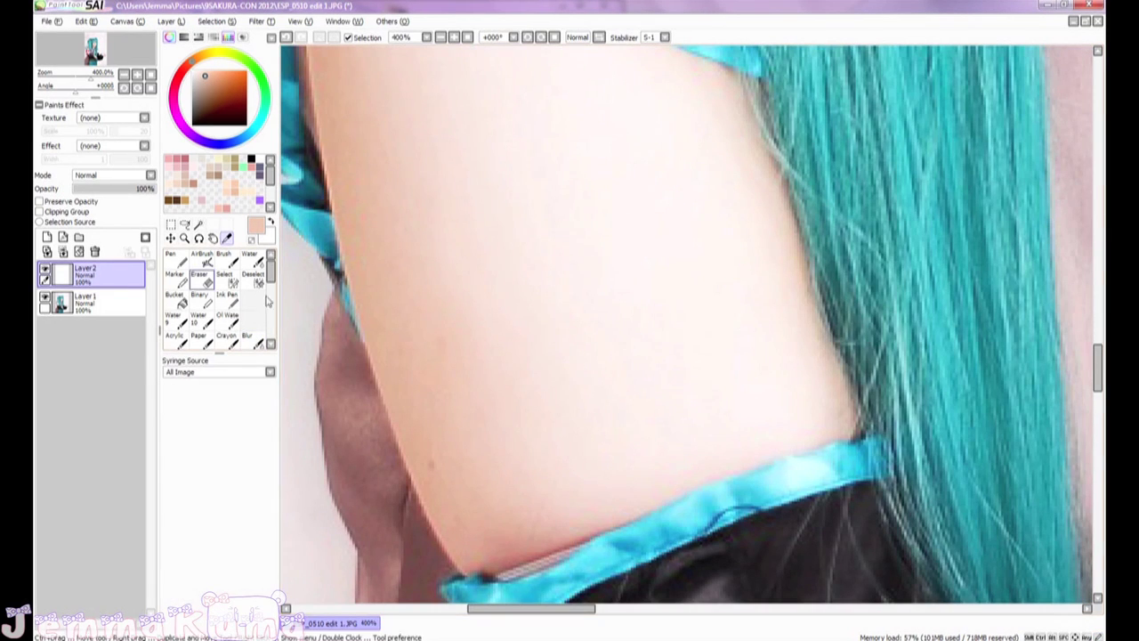
{"action": "left_click", "coordinate": [410, 318]}
{"action": "left_click", "coordinate": [203, 259]}
{"action": "left_click", "coordinate": [255, 506]}
{"action": "left_click_drag", "start_coordinate": [450, 320], "coordinate": [502, 293]}
{"action": "left_click", "coordinate": [227, 239]}
{"action": "left_click", "coordinate": [203, 260]}
{"action": "scroll", "coordinate": [572, 524], "scroll_direction": "down", "scroll_amount": 4}
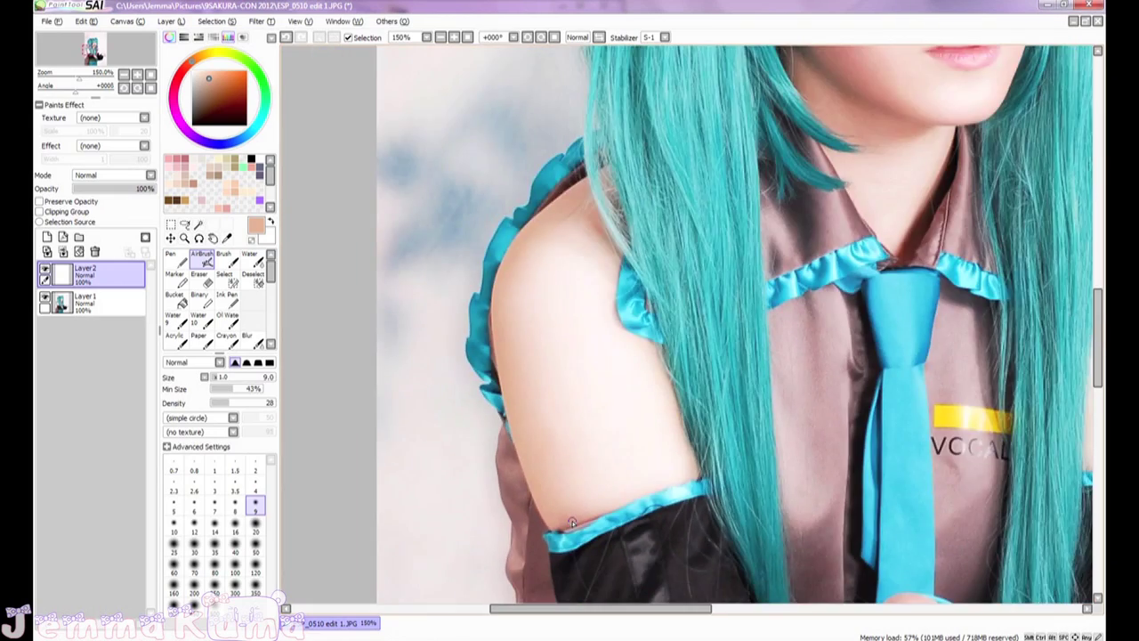
- Add a new normal layer above the skin retouching layer for working on the eyes
{"action": "scroll", "coordinate": [572, 523], "scroll_direction": "down", "scroll_amount": 1}
{"action": "left_click_drag", "start_coordinate": [560, 276], "coordinate": [448, 150]}
{"action": "left_click_drag", "start_coordinate": [469, 310], "coordinate": [513, 377]}
{"action": "scroll", "coordinate": [491, 240], "scroll_direction": "up", "scroll_amount": 3}
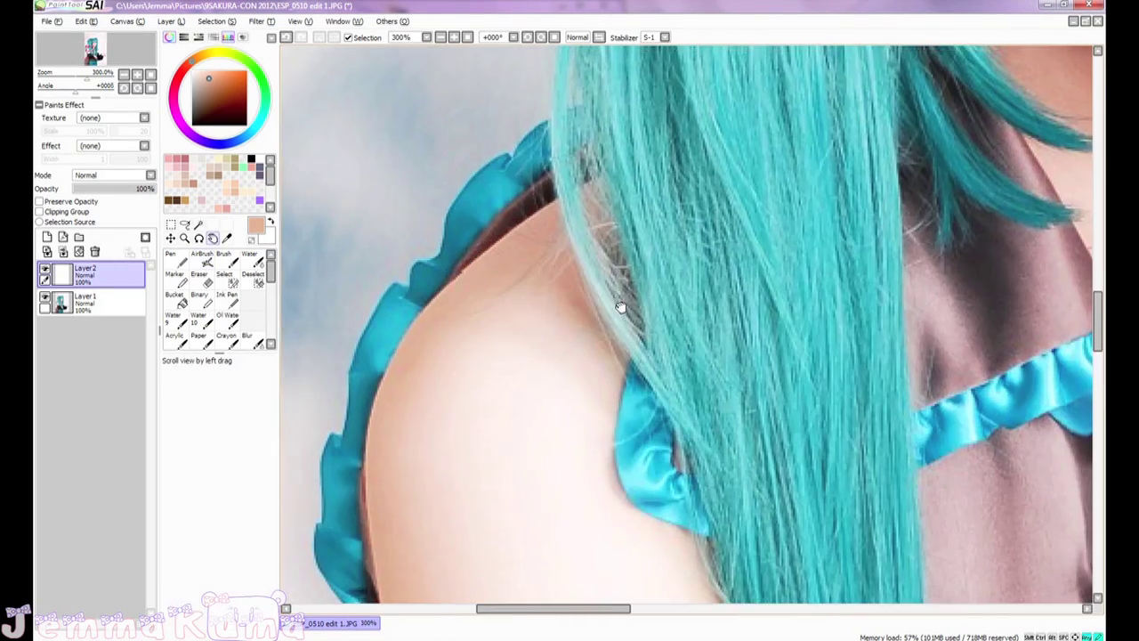
{"action": "left_click_drag", "start_coordinate": [622, 305], "coordinate": [574, 356]}
{"action": "scroll", "coordinate": [574, 356], "scroll_direction": "down", "scroll_amount": 2}
{"action": "left_click", "coordinate": [47, 238]}
{"action": "left_click_drag", "start_coordinate": [694, 116], "coordinate": [612, 294]}
{"action": "scroll", "coordinate": [611, 293], "scroll_direction": "up", "scroll_amount": 3}
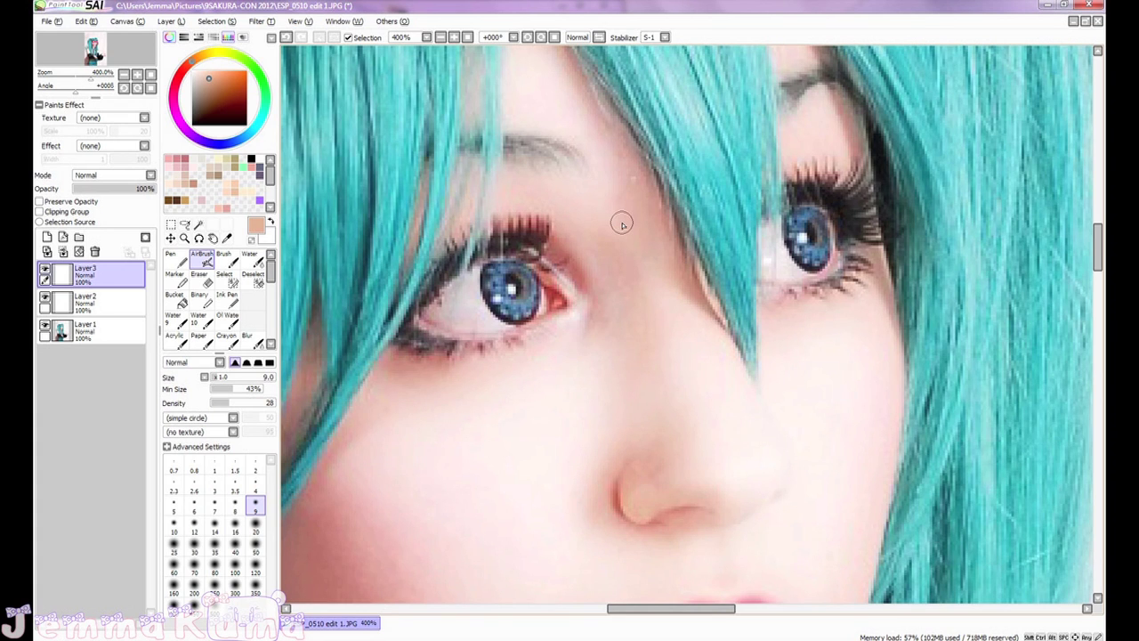
{"action": "left_click_drag", "start_coordinate": [546, 274], "coordinate": [572, 306]}
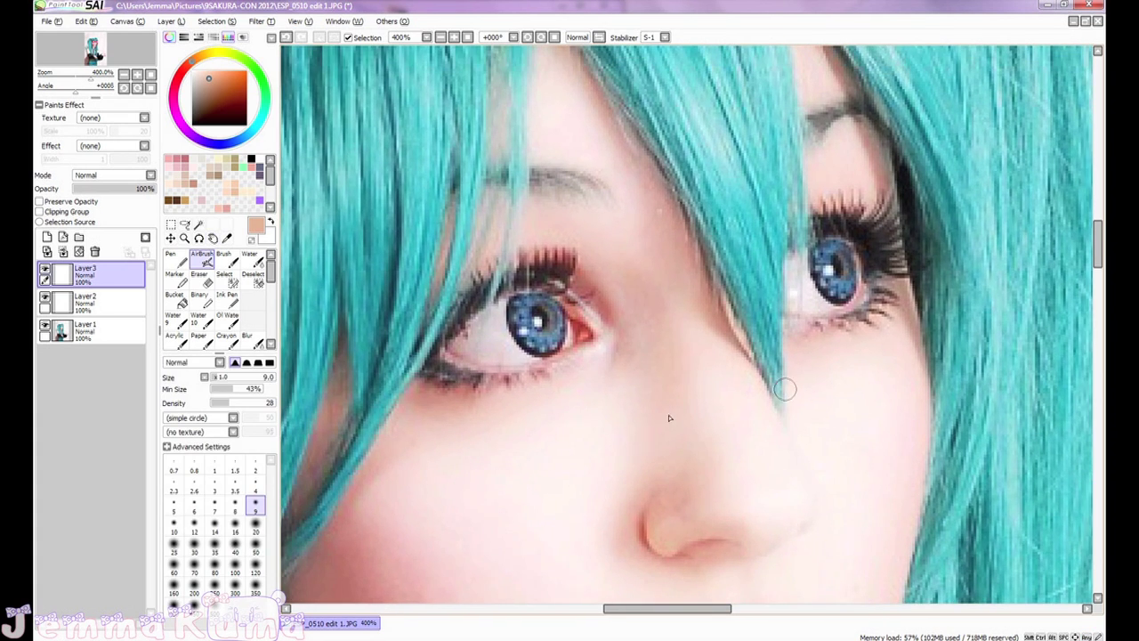
{"action": "left_click_drag", "start_coordinate": [610, 333], "coordinate": [644, 349]}
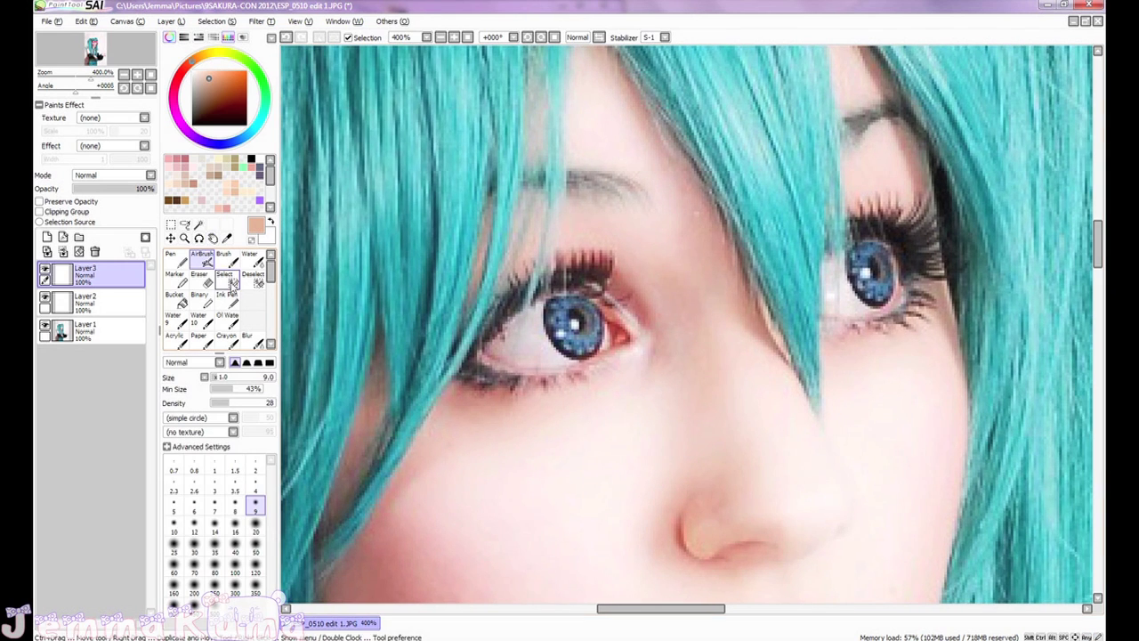
- Sample the pale pinkish white of the nearer eye and smooth the eyeball with the AirBrush at size 7
{"action": "left_click", "coordinate": [227, 239]}
{"action": "scroll", "coordinate": [539, 305], "scroll_direction": "up", "scroll_amount": 1}
{"action": "left_click", "coordinate": [549, 348]}
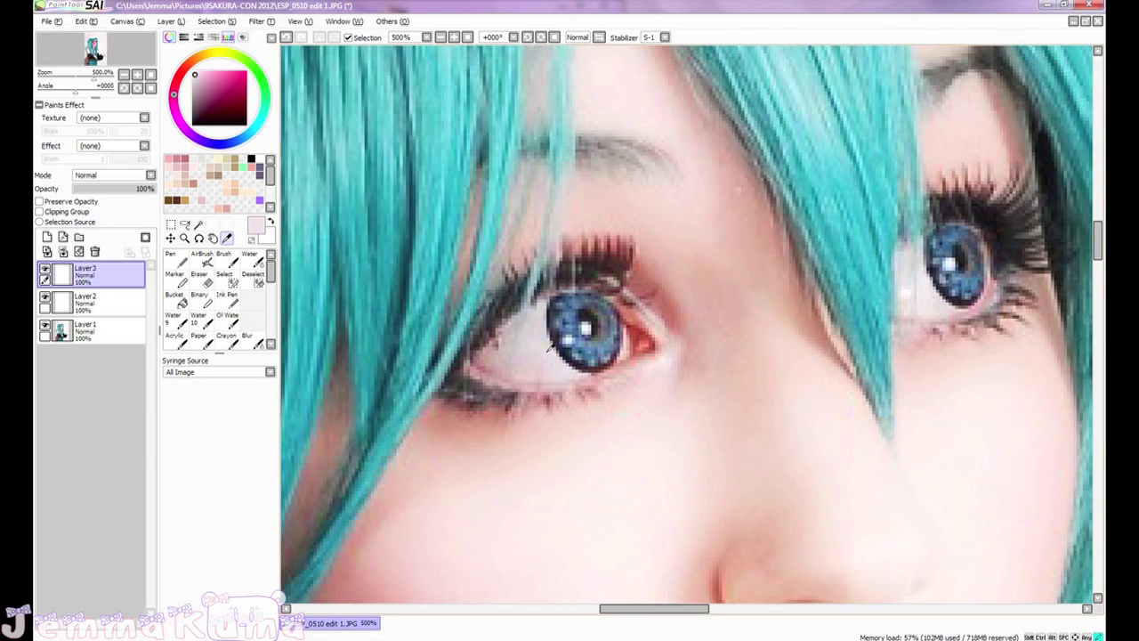
{"action": "left_click", "coordinate": [202, 258]}
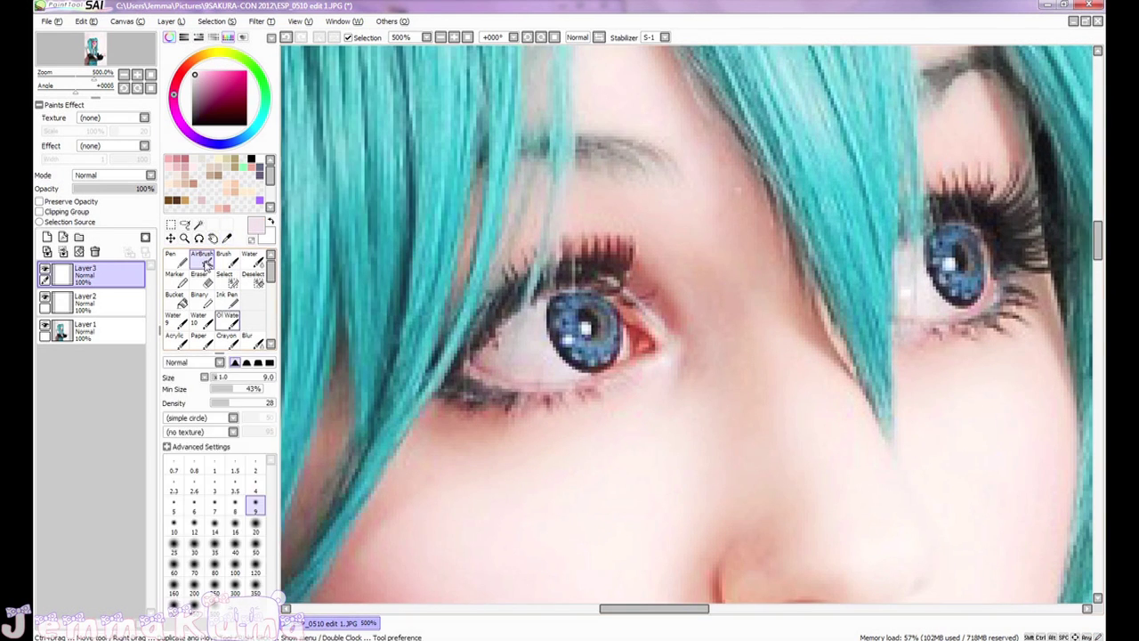
{"action": "left_click", "coordinate": [215, 505]}
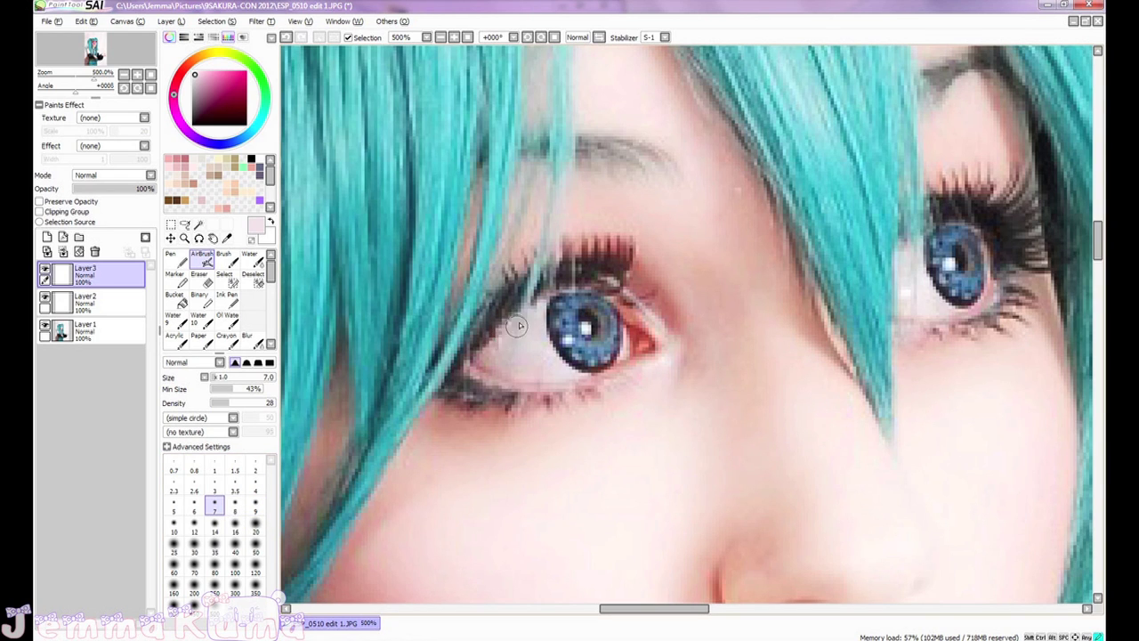
{"action": "mouse_move", "coordinate": [505, 359]}
{"action": "left_mouse_down"}
{"action": "mouse_move", "coordinate": [524, 322]}
{"action": "mouse_move", "coordinate": [556, 373]}
{"action": "mouse_move", "coordinate": [553, 362]}
{"action": "mouse_move", "coordinate": [520, 378]}
{"action": "mouse_move", "coordinate": [533, 333]}
{"action": "left_mouse_up"}
{"action": "mouse_move", "coordinate": [525, 385]}
{"action": "left_mouse_down"}
{"action": "mouse_move", "coordinate": [489, 381]}
{"action": "mouse_move", "coordinate": [498, 361]}
{"action": "mouse_move", "coordinate": [524, 383]}
{"action": "mouse_move", "coordinate": [497, 356]}
{"action": "left_mouse_up"}
- Sample the skin tone beneath the nearer eye and adjust its shade for airbrushing the lower eyelid
{"action": "left_click", "coordinate": [227, 238]}
{"action": "left_click", "coordinate": [500, 417]}
{"action": "left_click", "coordinate": [203, 259]}
{"action": "left_click", "coordinate": [207, 83]}
- Sample a pale eye-white tone and smooth the white of the farther eye with the AirBrush at size 7
{"action": "scroll", "coordinate": [603, 353], "scroll_direction": "down", "scroll_amount": 5}
{"action": "scroll", "coordinate": [604, 352], "scroll_direction": "up", "scroll_amount": 5}
{"action": "left_click", "coordinate": [529, 372], "text": "alt"}
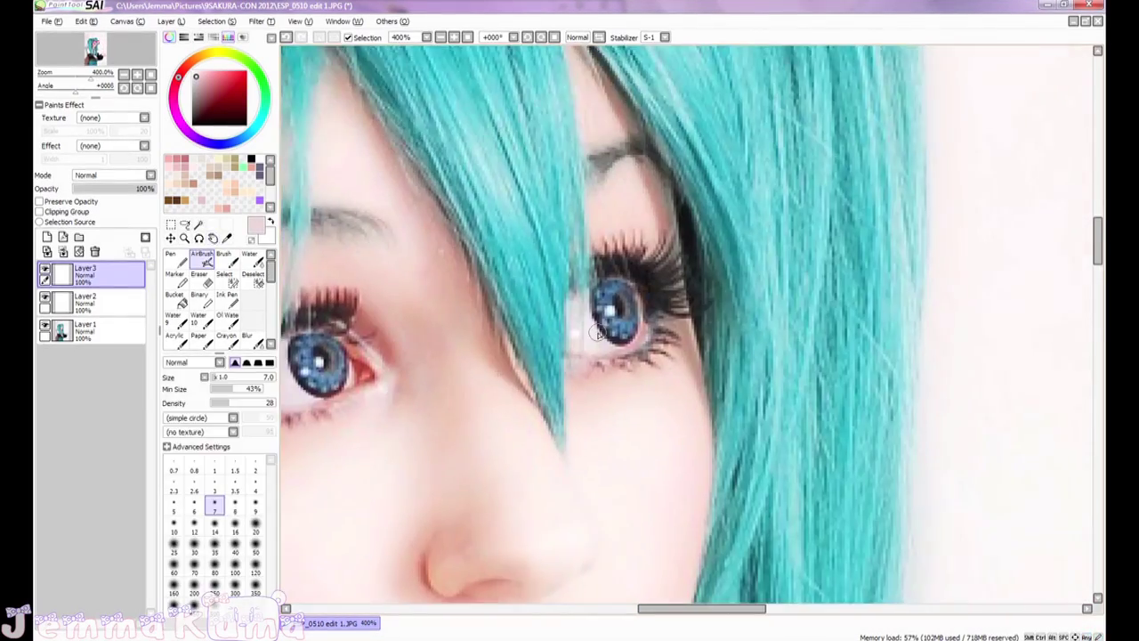
{"action": "scroll", "coordinate": [601, 331], "scroll_direction": "up", "scroll_amount": 2}
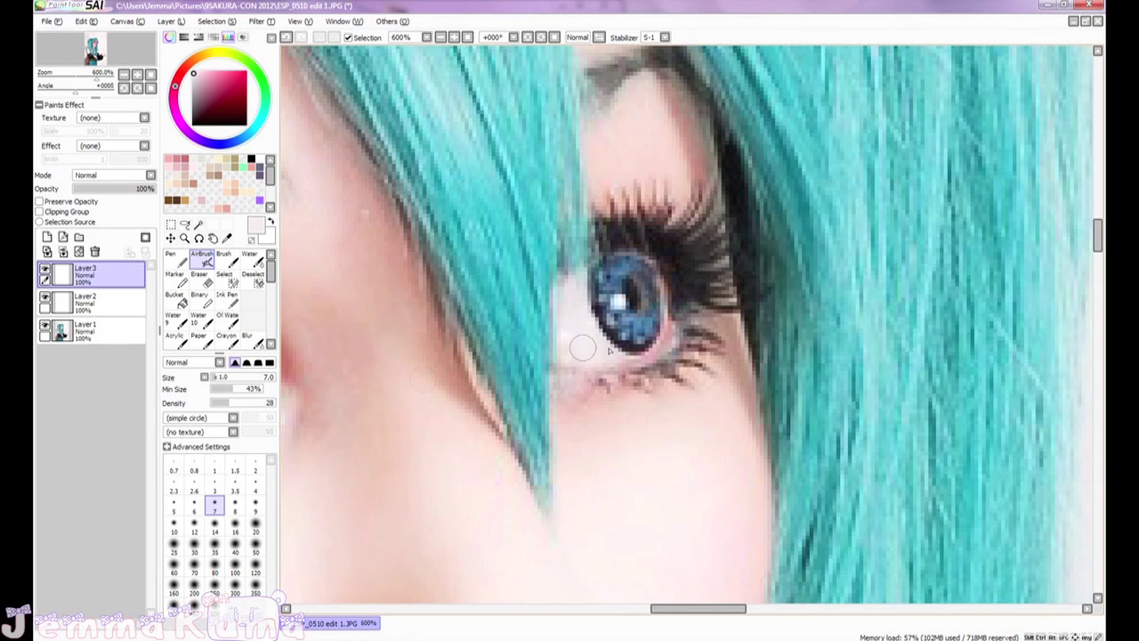
- Reduce the AirBrush to size 2 and sample a dark blue-black tone beside the farther eye to retouch its dark details
{"action": "left_click", "coordinate": [255, 468]}
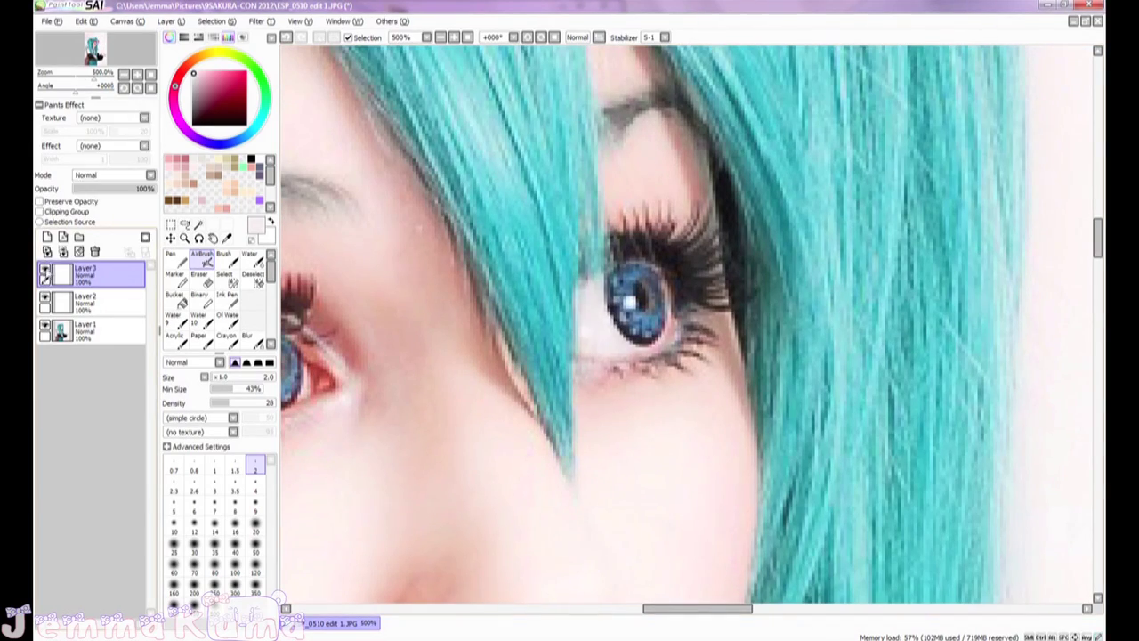
{"action": "right_click", "coordinate": [680, 267]}
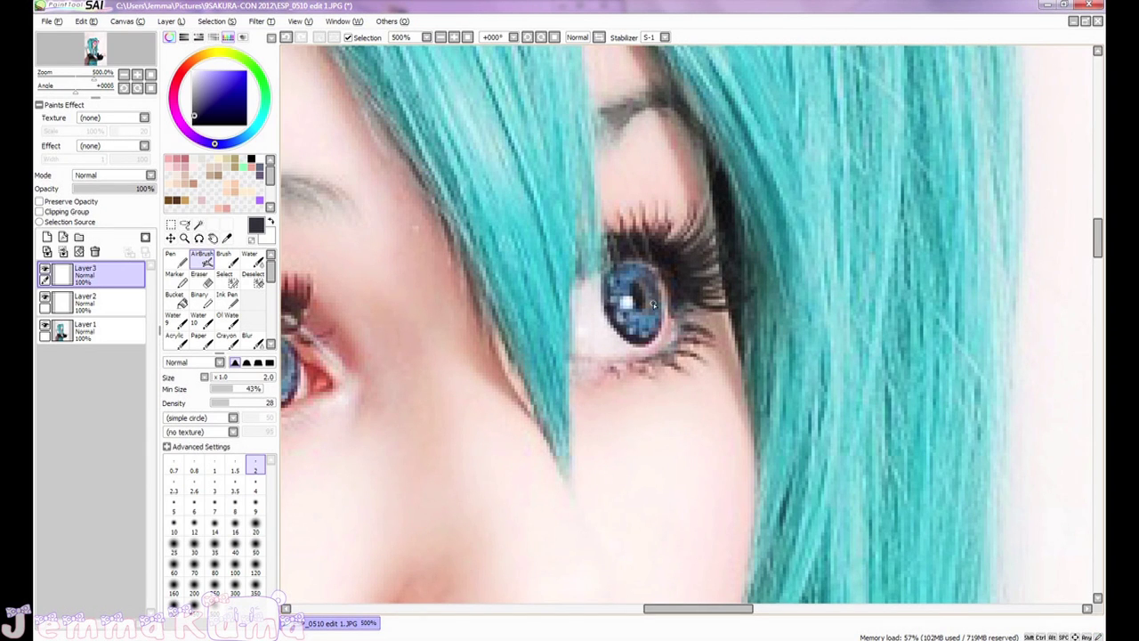
{"action": "scroll", "coordinate": [652, 305], "scroll_direction": "down", "scroll_amount": 6}
{"action": "key", "text": "space"}
{"action": "left_click_drag", "start_coordinate": [670, 357], "coordinate": [680, 328]}
{"action": "scroll", "coordinate": [597, 199], "scroll_direction": "up", "scroll_amount": 4}
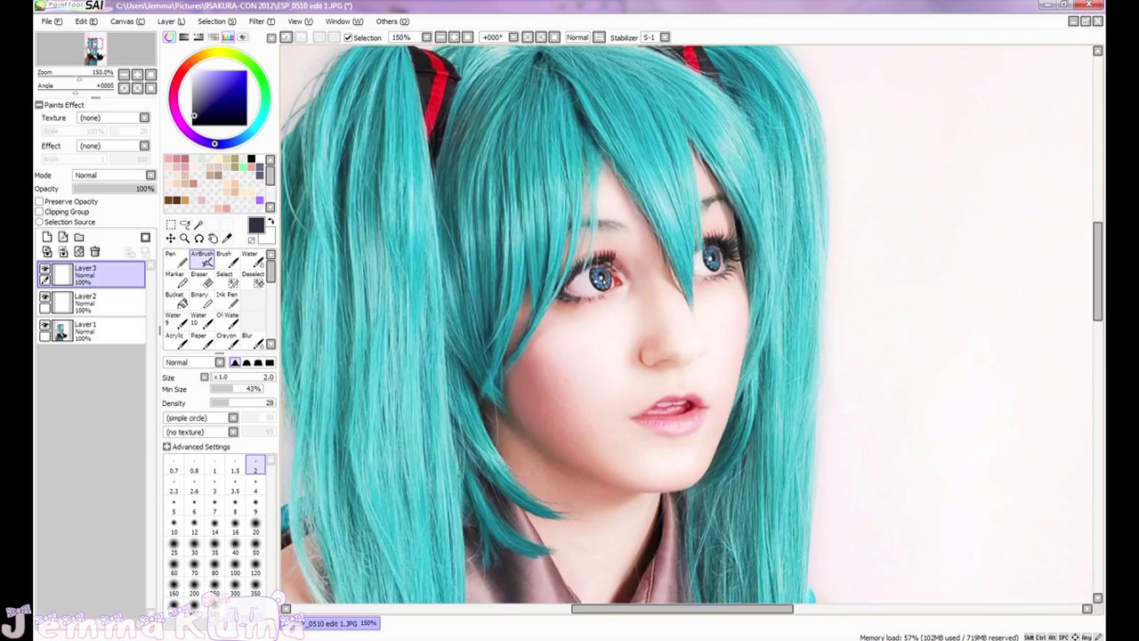
- Sample dark and reddish-brown tones from the nearer eye's upper lashes and fill in and extend the lashes with a fine AirBrush
{"action": "scroll", "coordinate": [605, 366], "scroll_direction": "up", "scroll_amount": 2}
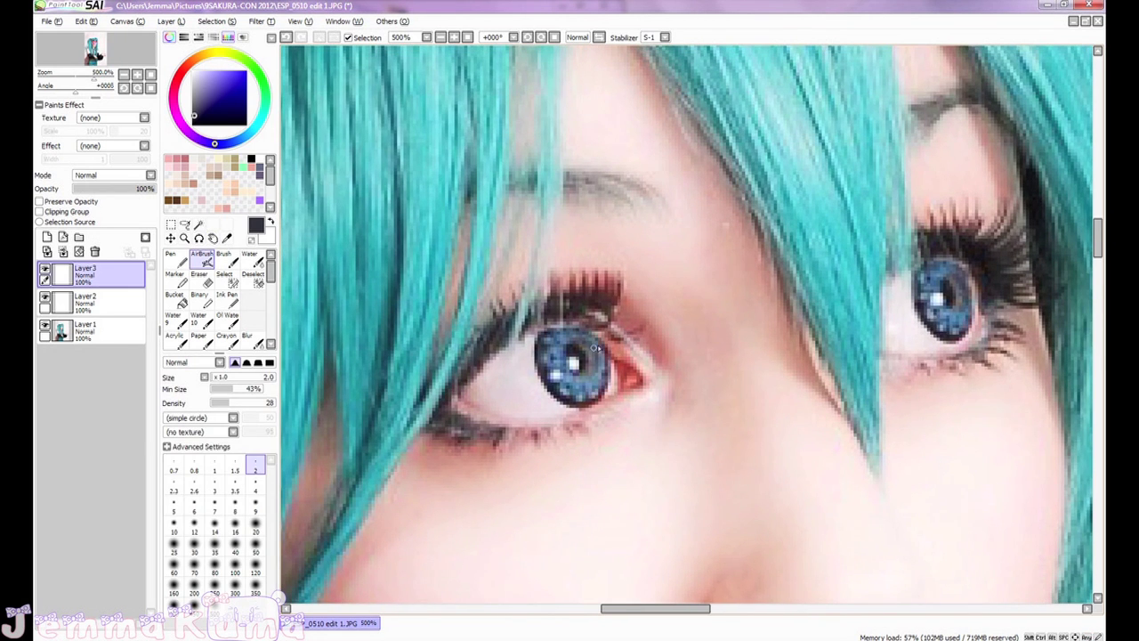
{"action": "left_click", "coordinate": [226, 238]}
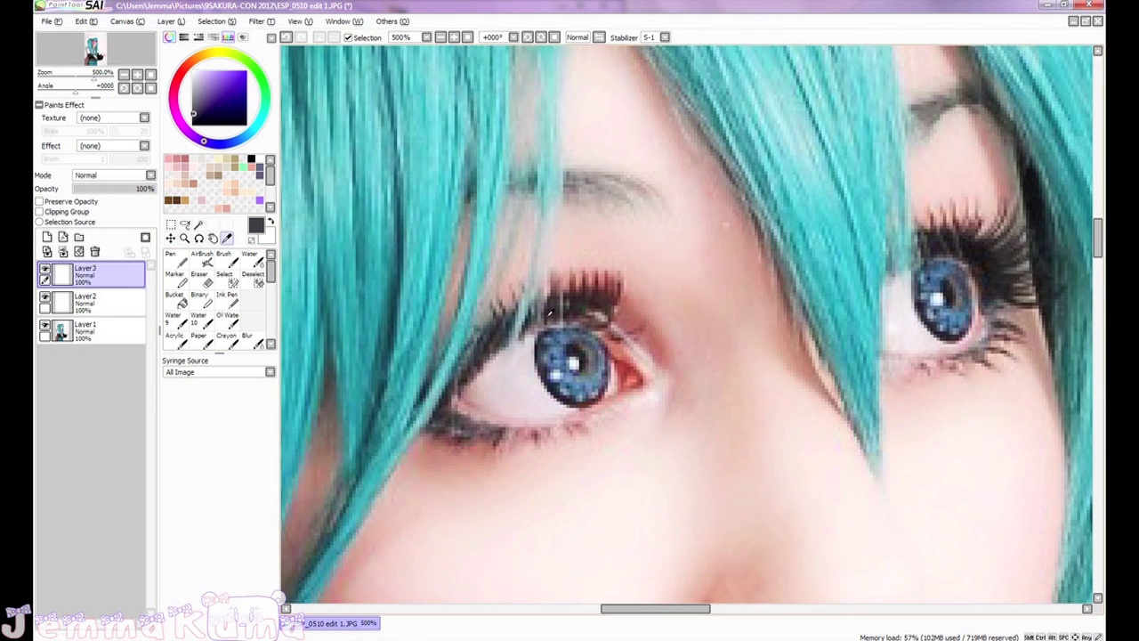
{"action": "left_click", "coordinate": [203, 260]}
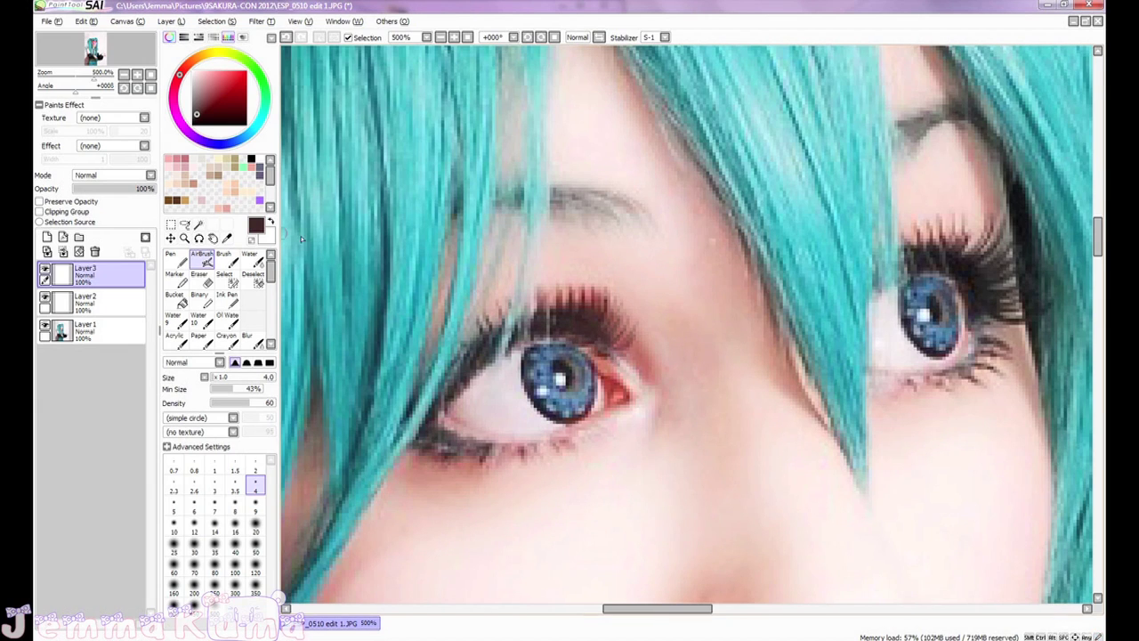
{"action": "left_click", "coordinate": [227, 238]}
{"action": "left_click", "coordinate": [569, 300]}
{"action": "left_click", "coordinate": [555, 288]}
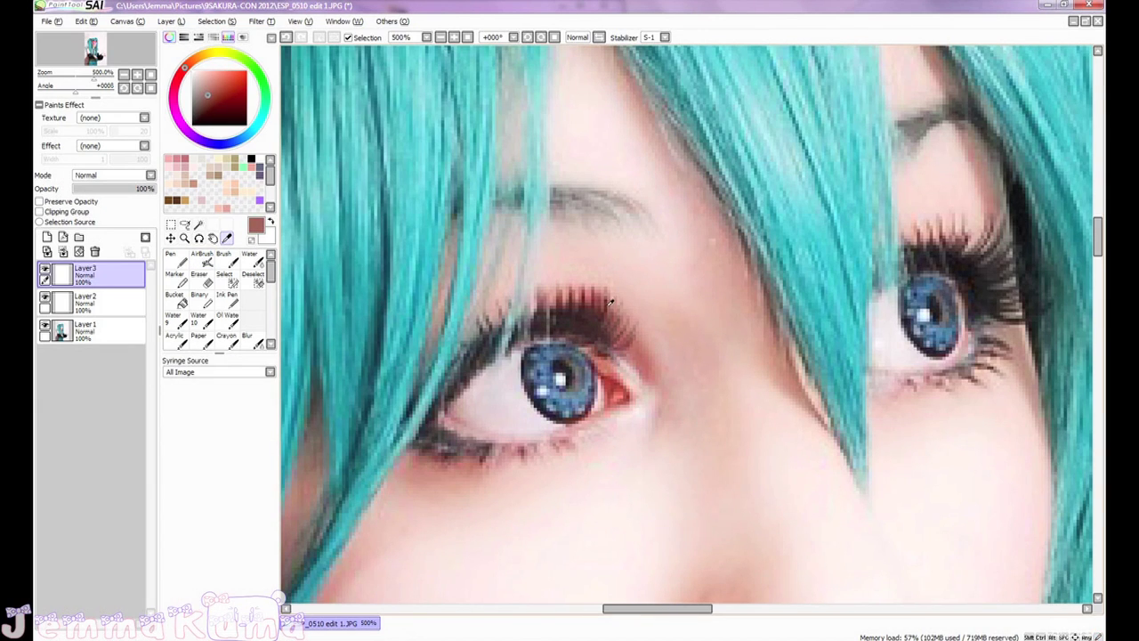
{"action": "left_click", "coordinate": [609, 303], "text": "alt"}
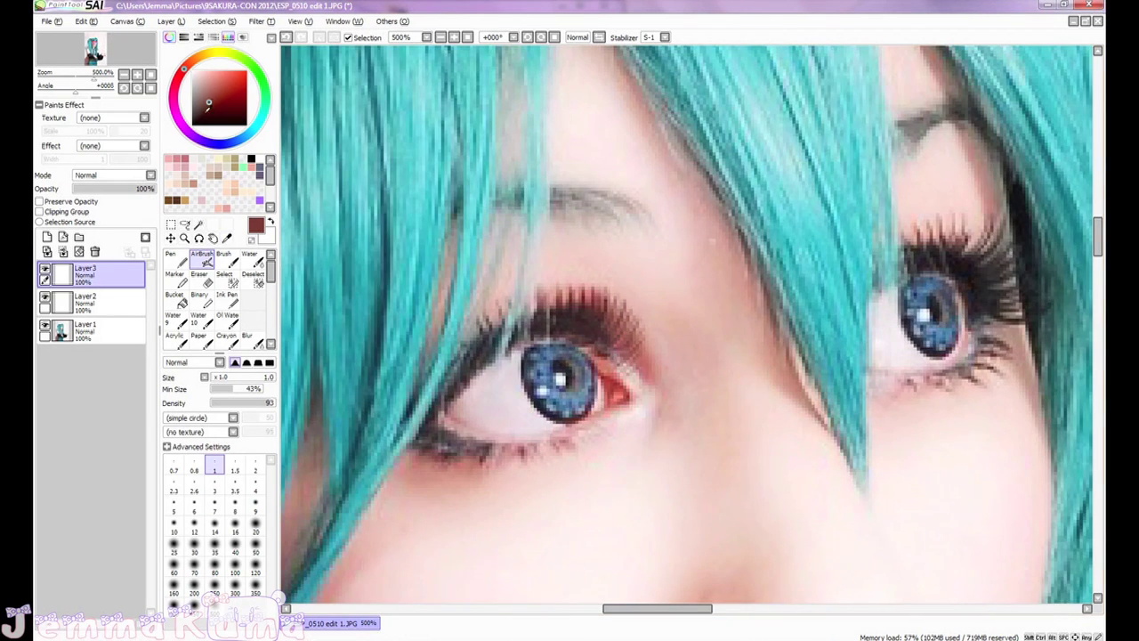
- Choose a darker brown, retouch the nearer eye's inner corner with the AirBrush at size 9, and activate Blur on the tint layer
{"action": "left_click", "coordinate": [204, 113]}
{"action": "left_click", "coordinate": [256, 504]}
{"action": "mouse_move", "coordinate": [619, 377]}
{"action": "left_mouse_down"}
{"action": "mouse_move", "coordinate": [609, 323]}
{"action": "mouse_move", "coordinate": [634, 380]}
{"action": "left_mouse_up"}
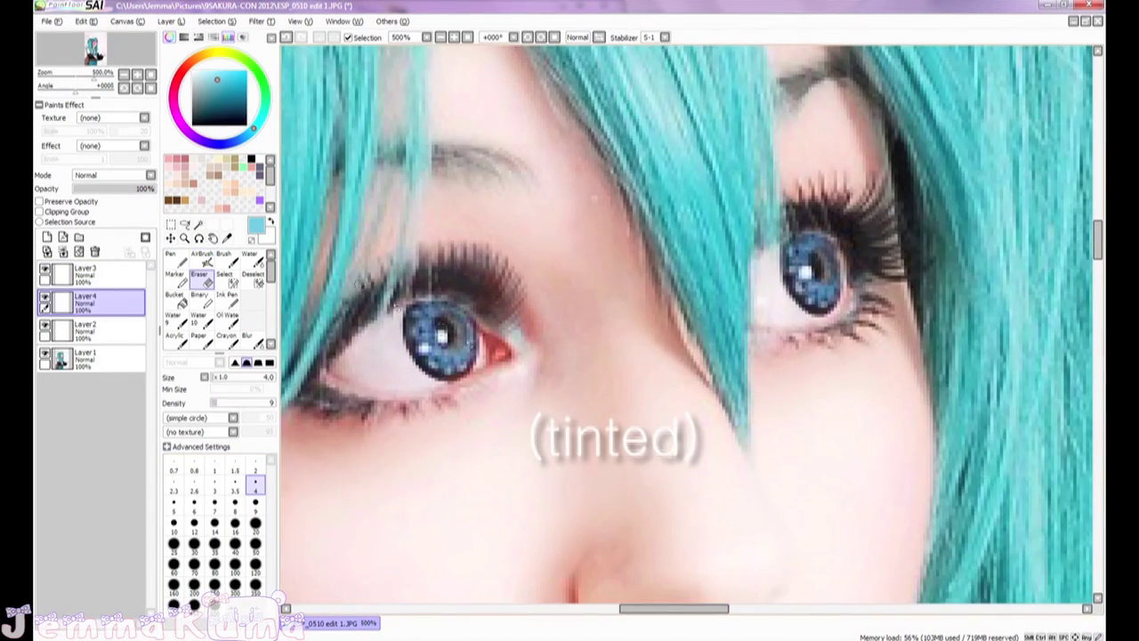
{"action": "left_click", "coordinate": [252, 339]}
{"action": "left_click_drag", "start_coordinate": [542, 321], "coordinate": [367, 384]}
- On Layer3, sample near-black from the farther eye's lashes and draw extra upper lashes with the AirBrush at size 1
{"action": "left_click", "coordinate": [98, 275]}
{"action": "left_click", "coordinate": [251, 259]}
{"action": "left_click", "coordinate": [616, 286], "text": "alt"}
{"action": "left_click_drag", "start_coordinate": [590, 290], "coordinate": [527, 314]}
{"action": "left_click", "coordinate": [203, 259]}
{"action": "left_click", "coordinate": [256, 466]}
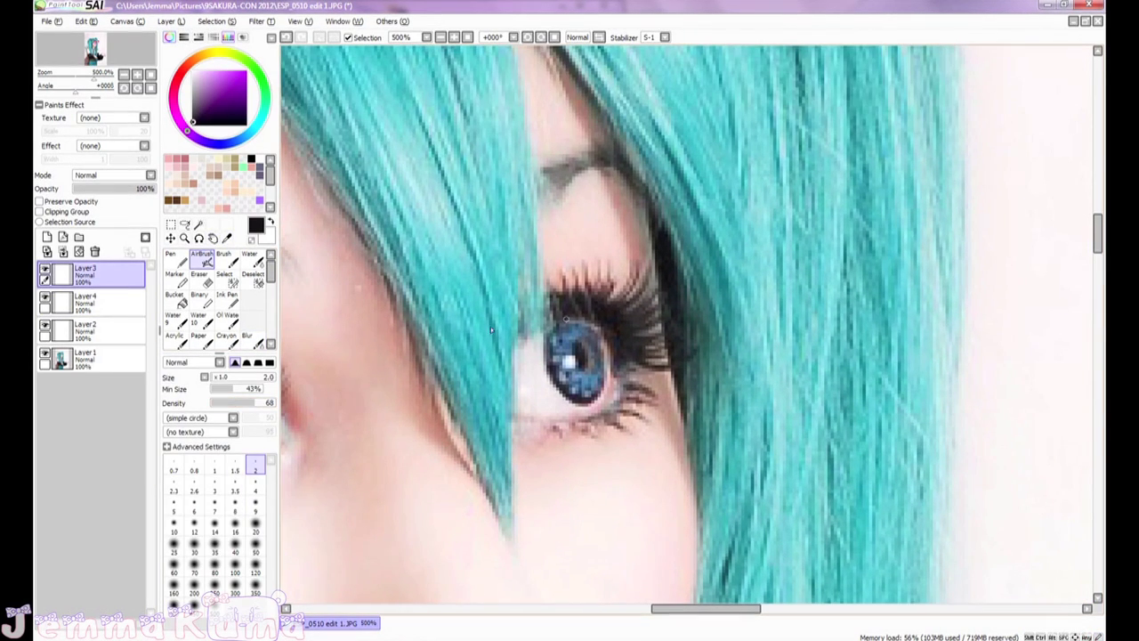
{"action": "left_click", "coordinate": [214, 465]}
{"action": "mouse_move", "coordinate": [612, 299]}
{"action": "left_mouse_down"}
{"action": "mouse_move", "coordinate": [625, 267]}
{"action": "mouse_move", "coordinate": [645, 270]}
{"action": "left_mouse_up"}
{"action": "left_click_drag", "start_coordinate": [615, 305], "coordinate": [639, 268]}
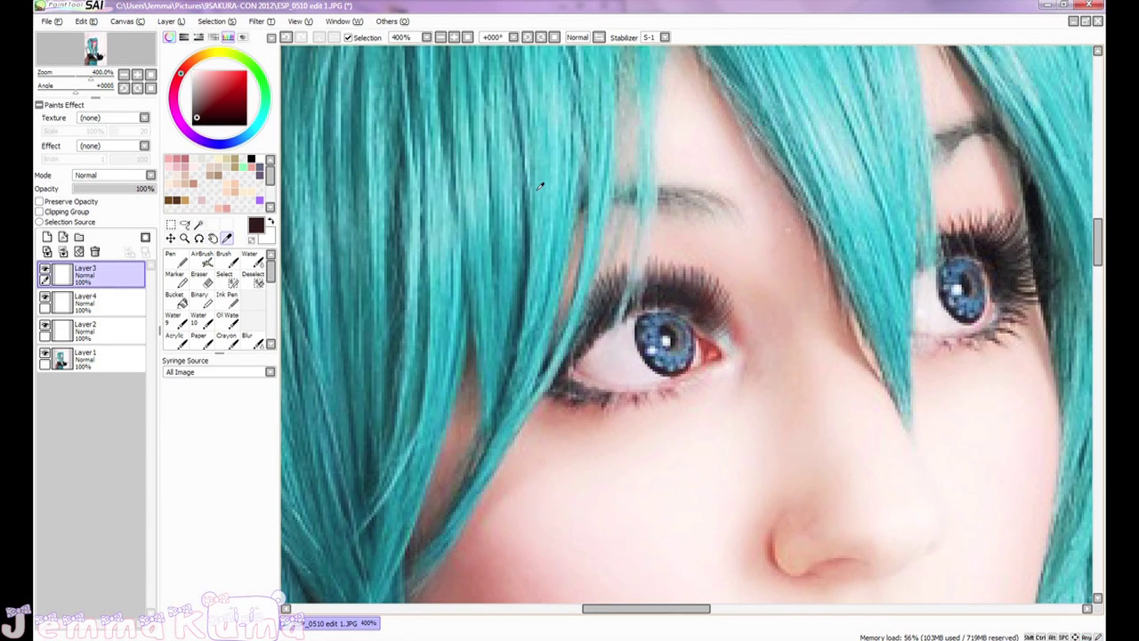
- Sample teal from the hair, test a stroke on the cheek and undo it, and airbrush the nearer eye's outer lower lash line at size 4
{"action": "left_click", "coordinate": [509, 251]}
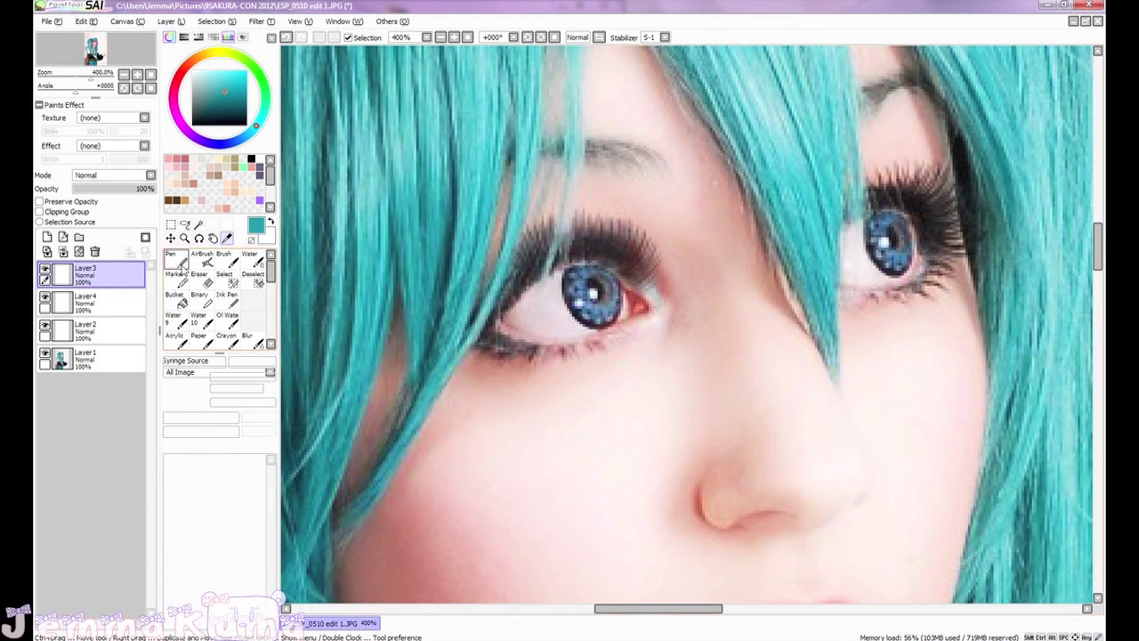
{"action": "mouse_move", "coordinate": [538, 396]}
{"action": "left_mouse_down"}
{"action": "mouse_move", "coordinate": [566, 441]}
{"action": "mouse_move", "coordinate": [622, 440]}
{"action": "left_mouse_up"}
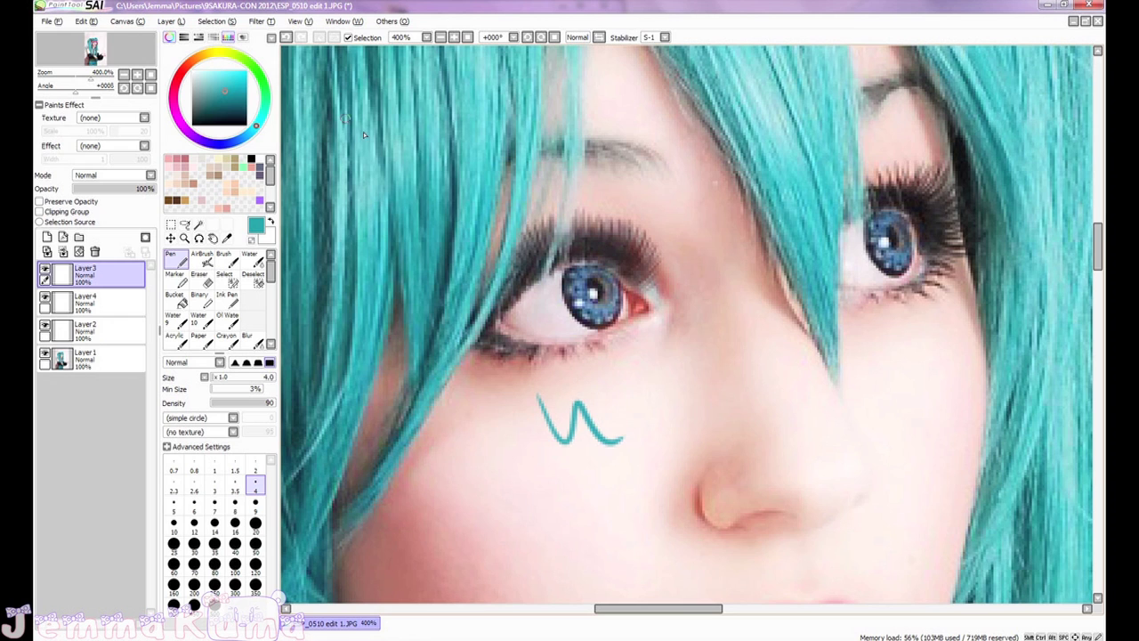
{"action": "left_click", "coordinate": [286, 36]}
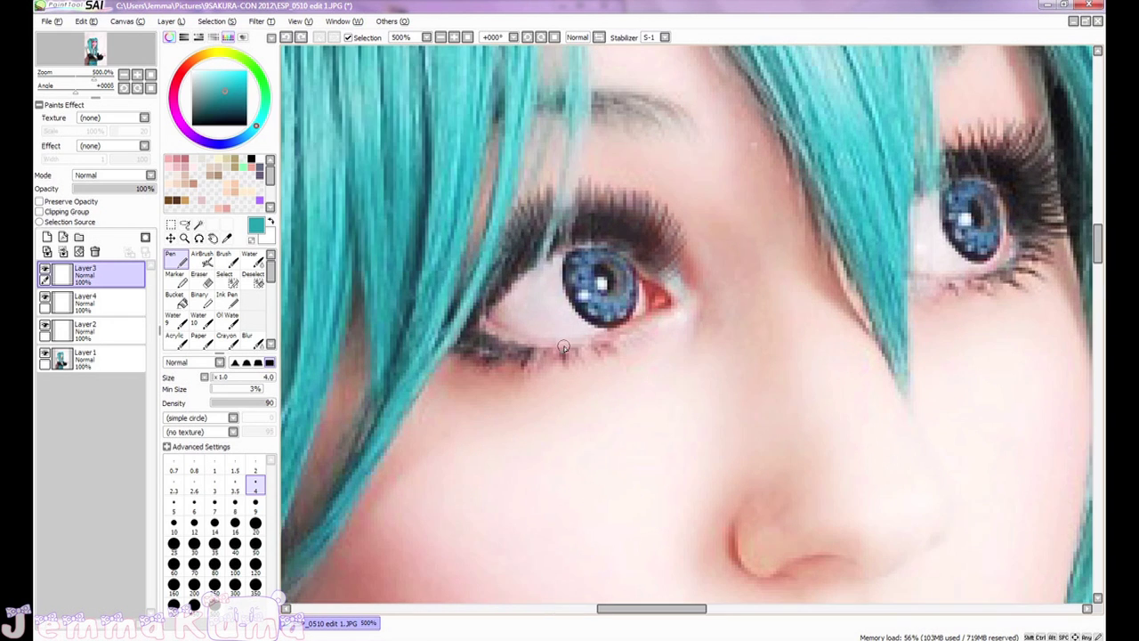
{"action": "left_click", "coordinate": [203, 258]}
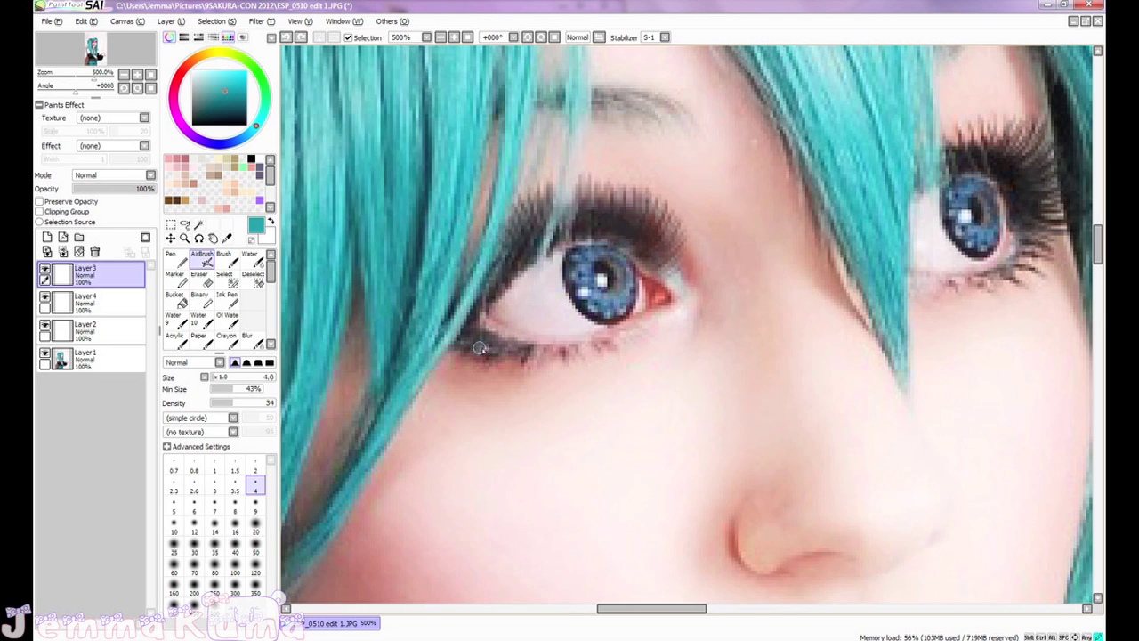
{"action": "left_click_drag", "start_coordinate": [480, 348], "coordinate": [466, 339]}
{"action": "scroll", "coordinate": [582, 311], "scroll_direction": "down", "scroll_amount": 6}
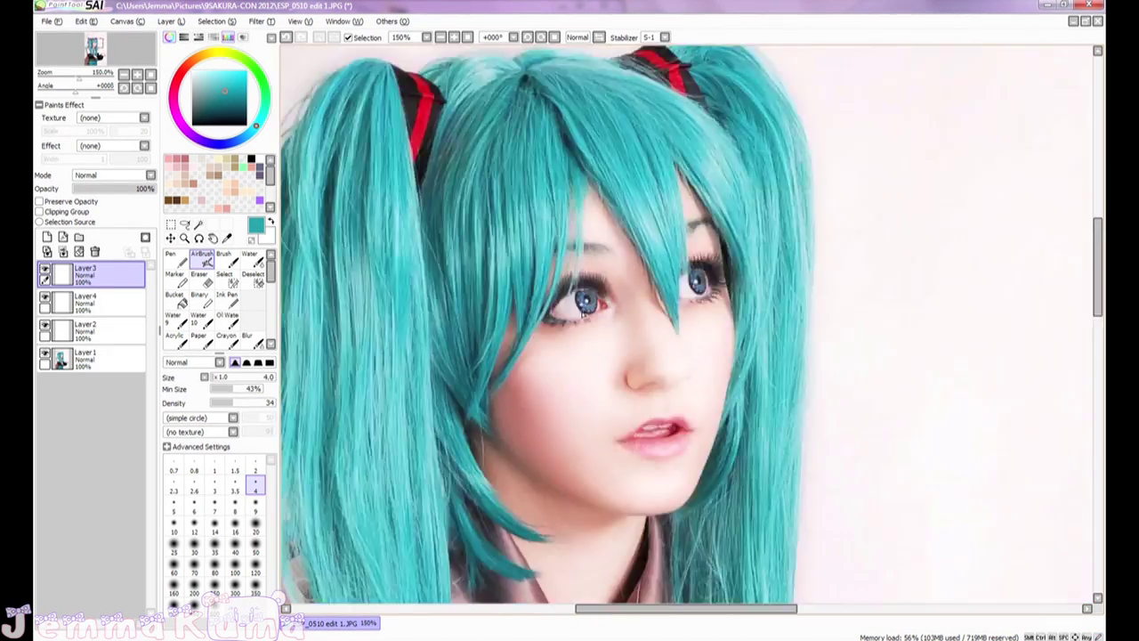
- Sample a lighter teal from the hair and continue the tint along the nearer eye's lower lash line
{"action": "scroll", "coordinate": [582, 311], "scroll_direction": "up", "scroll_amount": 7}
{"action": "right_click", "coordinate": [400, 159]}
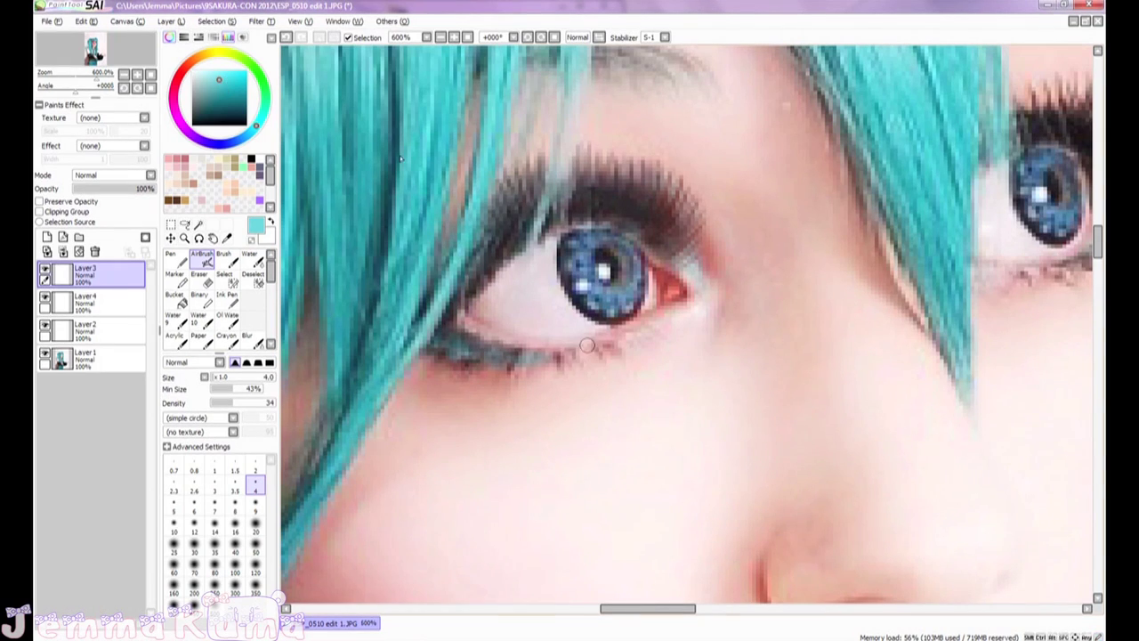
{"action": "scroll", "coordinate": [618, 340], "scroll_direction": "down", "scroll_amount": 6}
{"action": "scroll", "coordinate": [617, 321], "scroll_direction": "up", "scroll_amount": 5}
- Sample darker teal and dark lash tones and airbrush the lower lash line of the farther eye and the nearer eye
{"action": "right_click", "coordinate": [654, 312]}
{"action": "right_click", "coordinate": [654, 312]}
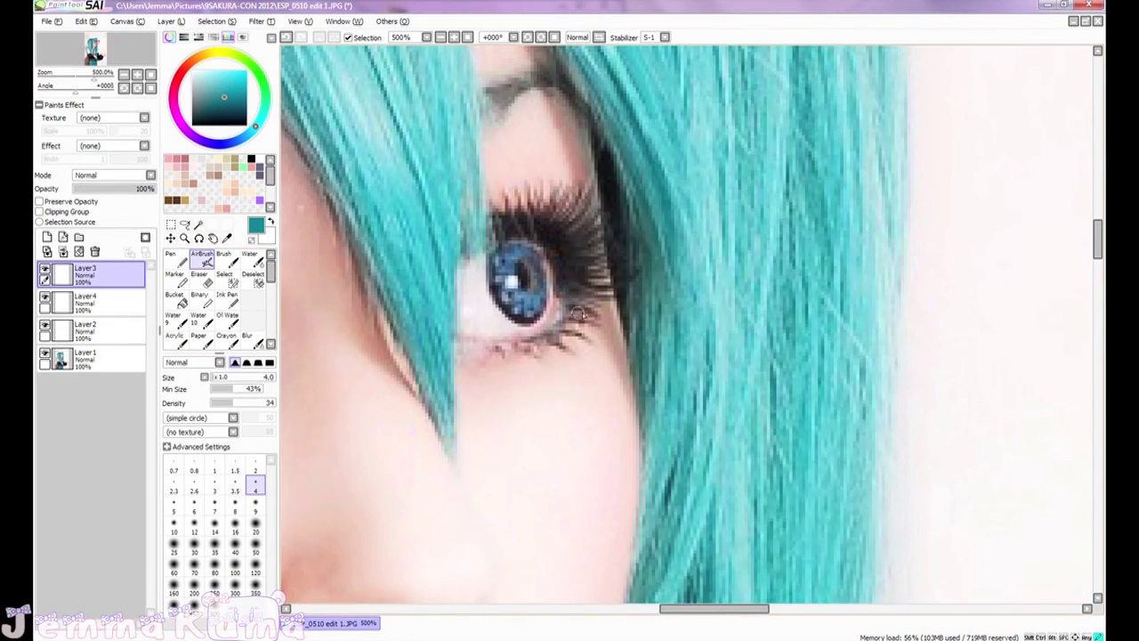
{"action": "left_click", "coordinate": [559, 327], "text": "alt"}
{"action": "right_click", "coordinate": [580, 349]}
{"action": "left_click_drag", "start_coordinate": [506, 345], "coordinate": [898, 306]}
{"action": "right_click", "coordinate": [503, 345]}
{"action": "scroll", "coordinate": [500, 352], "scroll_direction": "down", "scroll_amount": 1}
{"action": "scroll", "coordinate": [458, 366], "scroll_direction": "up", "scroll_amount": 1}
{"action": "right_click", "coordinate": [579, 339]}
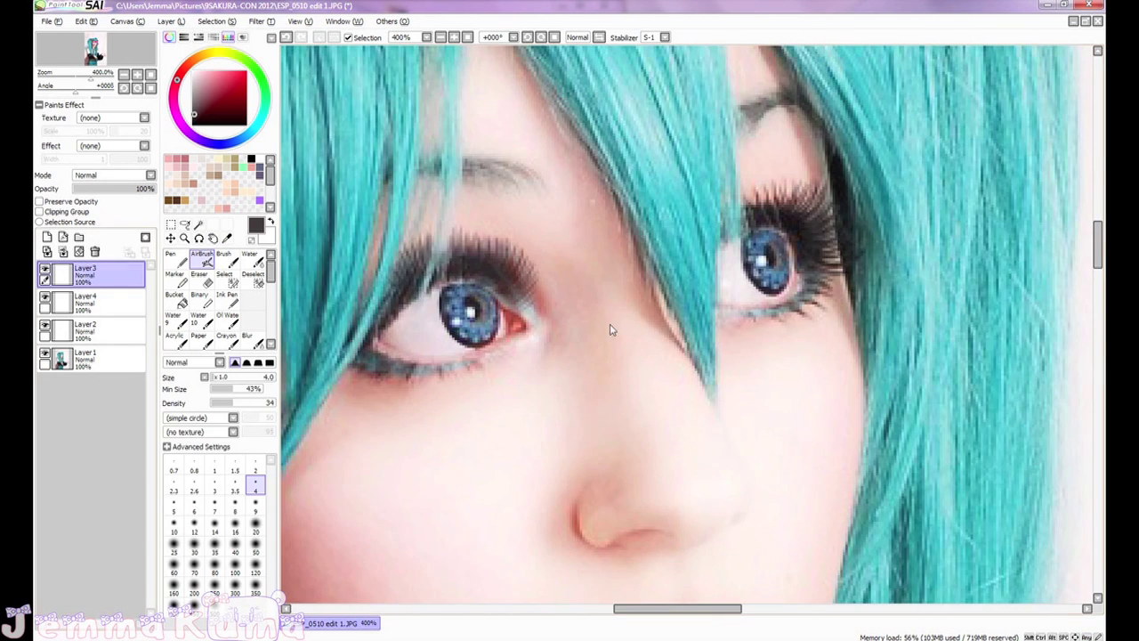
- On Layer2, sample a pale skin tone and airbrush the bright patch below the nearer eye's inner corner at size 9
{"action": "left_click", "coordinate": [49, 331]}
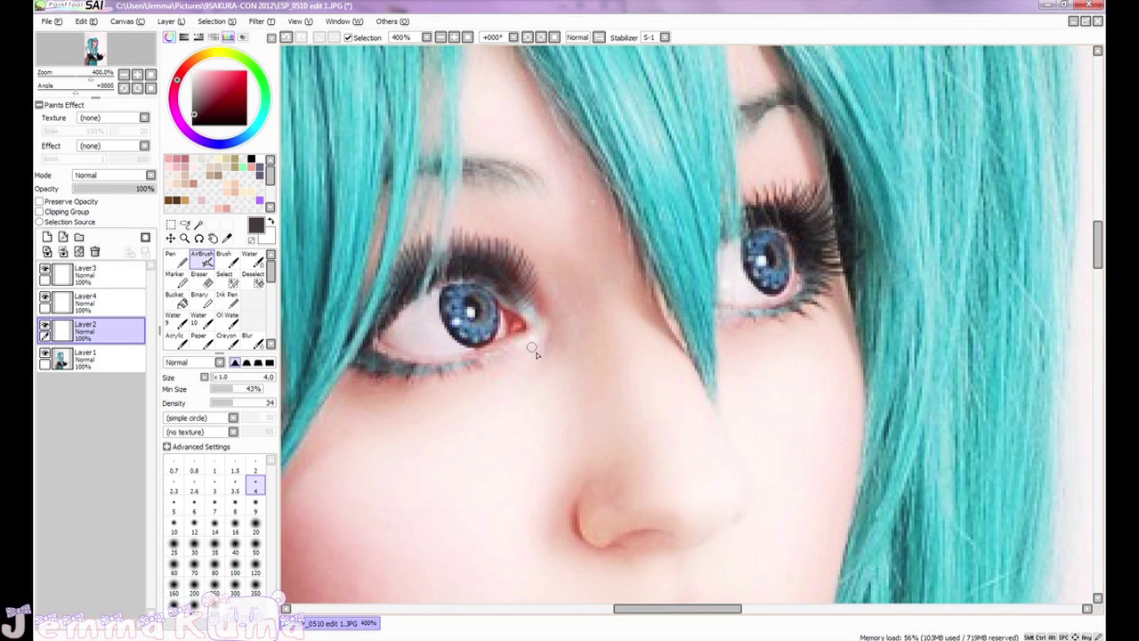
{"action": "key", "text": "alt"}
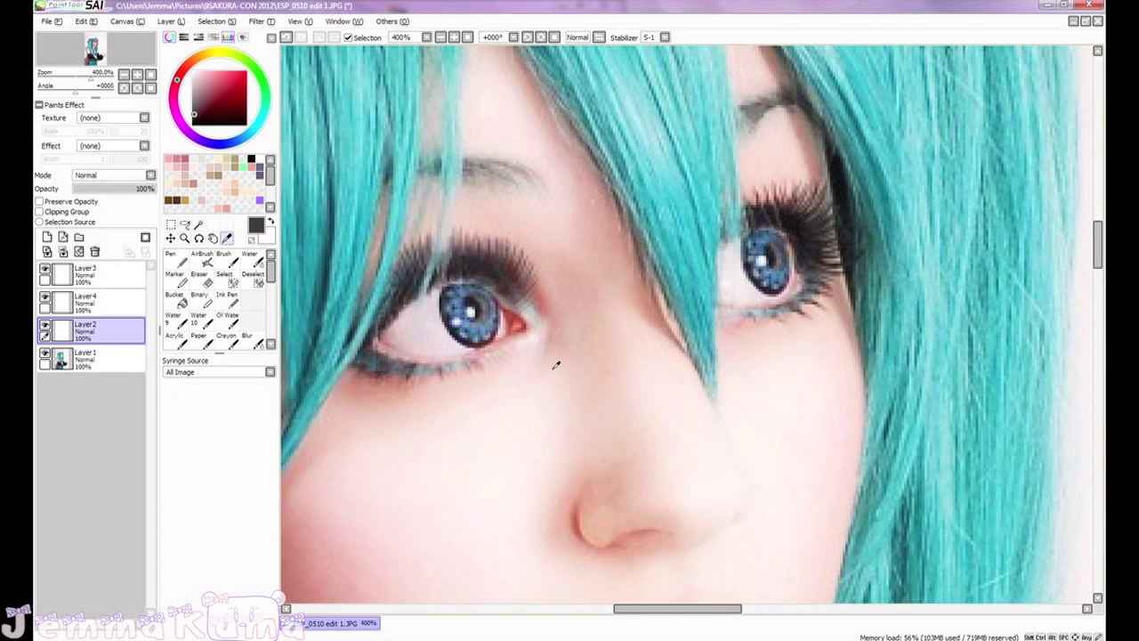
{"action": "left_click", "coordinate": [555, 365], "text": "alt"}
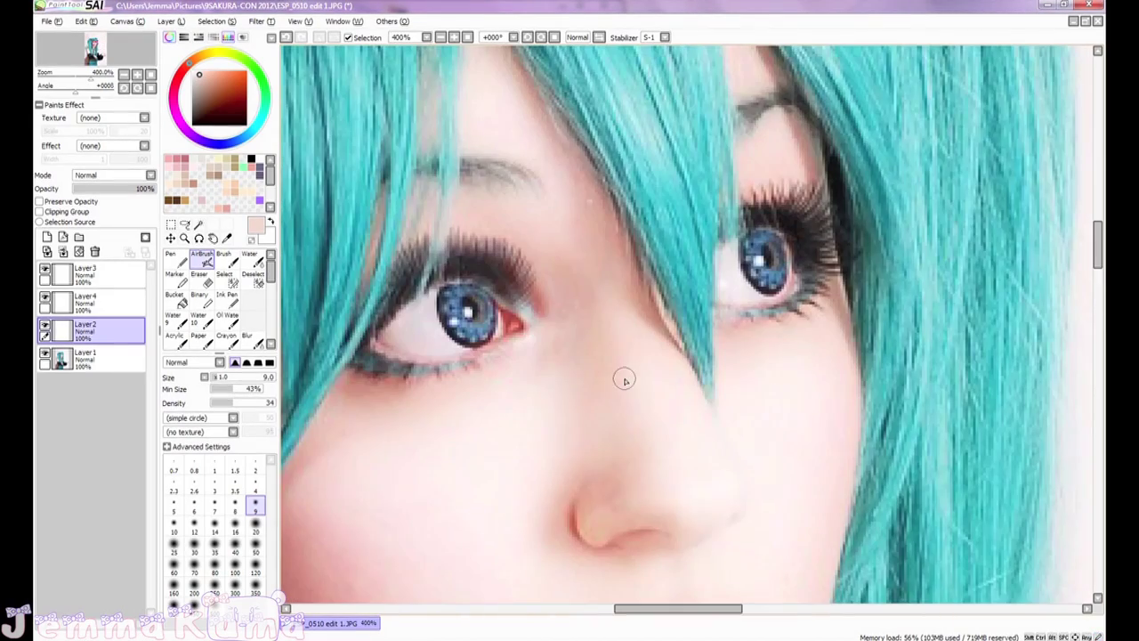
- Smooth the facial skin with the AirBrush at sizes 20 and 16, sampling a pinker tone beside the nose bridge
{"action": "left_click", "coordinate": [256, 527]}
{"action": "scroll", "coordinate": [579, 377], "scroll_direction": "down", "scroll_amount": 4}
{"action": "mouse_move", "coordinate": [697, 371]}
{"action": "left_mouse_down"}
{"action": "mouse_move", "coordinate": [613, 362]}
{"action": "mouse_move", "coordinate": [682, 369]}
{"action": "left_mouse_up"}
{"action": "scroll", "coordinate": [681, 368], "scroll_direction": "up", "scroll_amount": 3}
{"action": "key", "text": "bracketleft"}
{"action": "left_click", "coordinate": [539, 267], "text": "alt"}
{"action": "left_click_drag", "start_coordinate": [541, 251], "coordinate": [525, 261]}
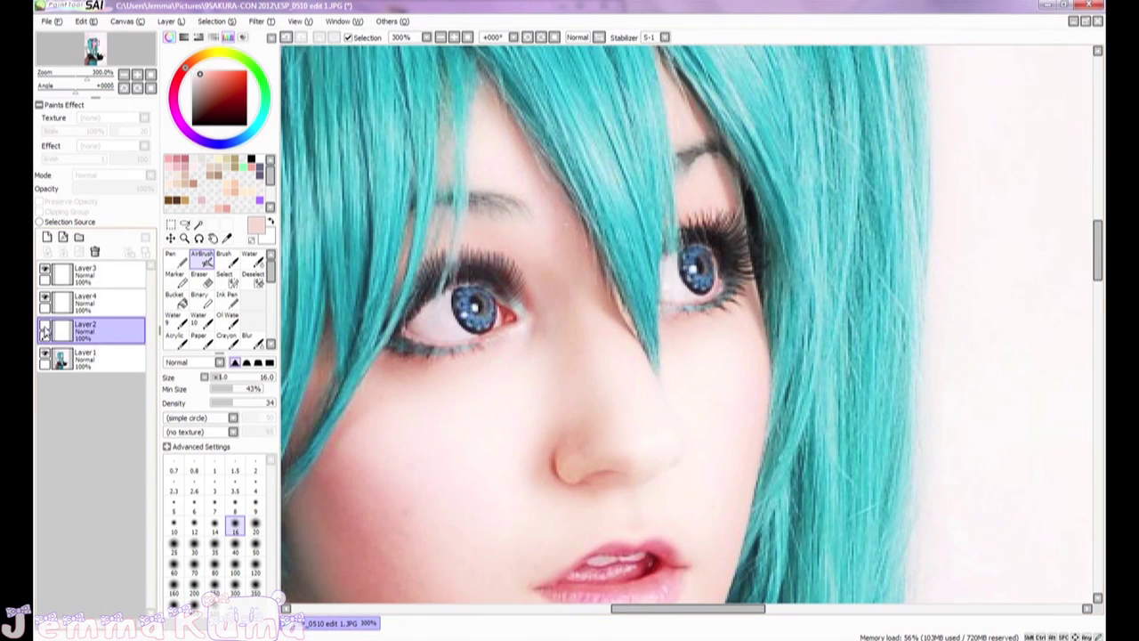
- Activate Blur at size 9 to soften the skin retouching on Layer2, and toggle that layer's visibility to compare
{"action": "left_click", "coordinate": [254, 344]}
{"action": "left_click", "coordinate": [256, 568]}
{"action": "left_click", "coordinate": [255, 549]}
{"action": "left_click", "coordinate": [45, 327]}
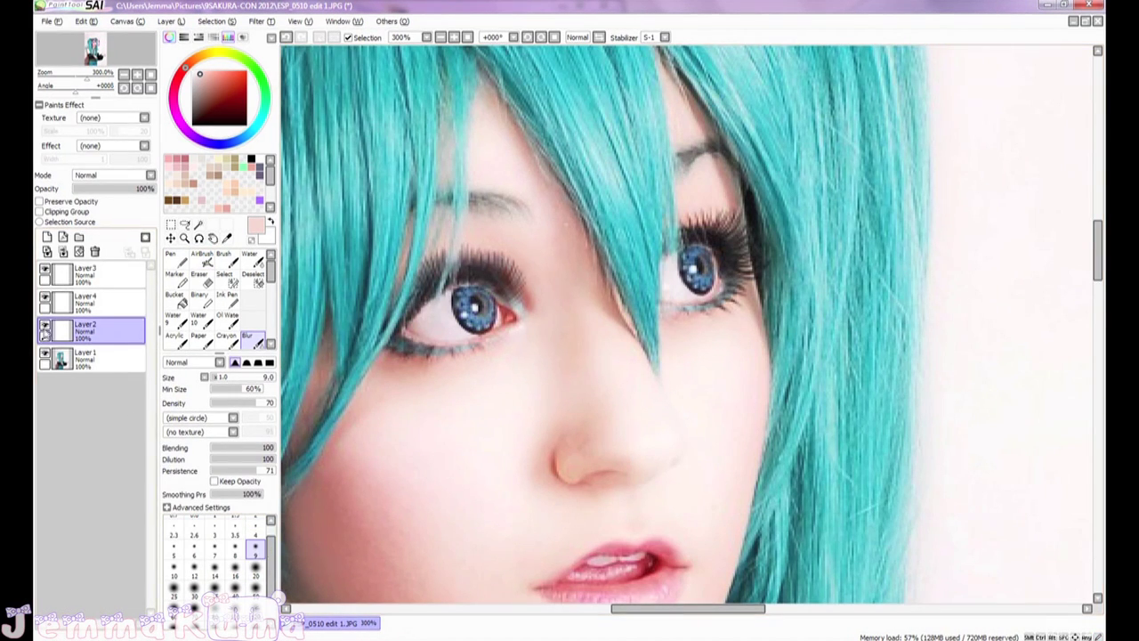
{"action": "scroll", "coordinate": [478, 297], "scroll_direction": "down", "scroll_amount": 4}
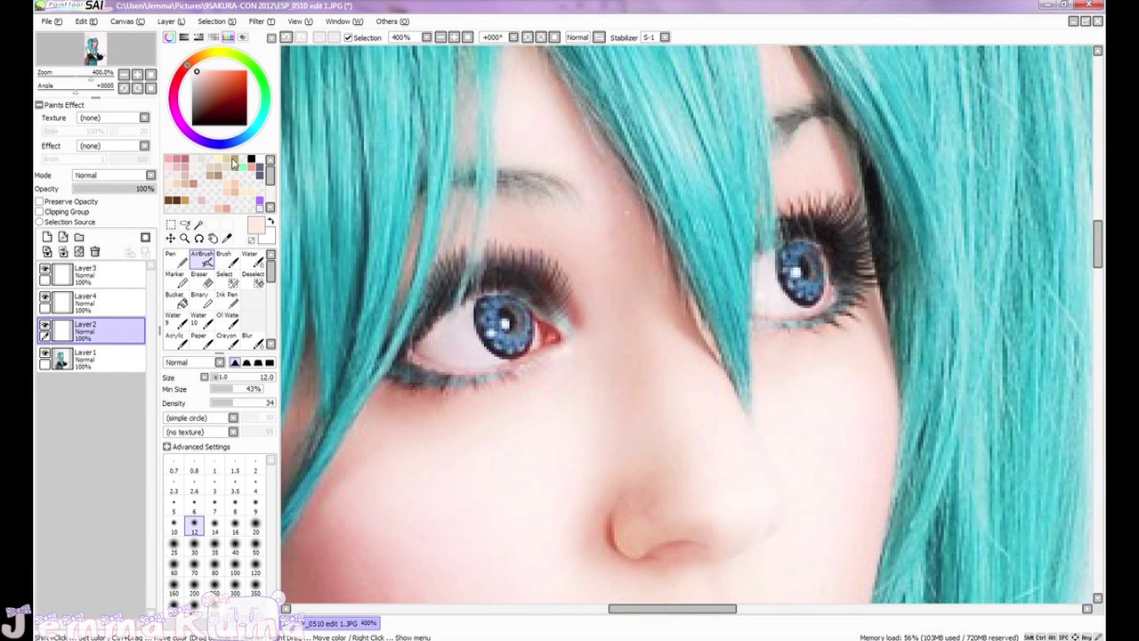
- Shift the colour to pale aqua, airbrush the nearer eye's inner corner and lower lid at size 12, and activate Blur
{"action": "left_click", "coordinate": [261, 124]}
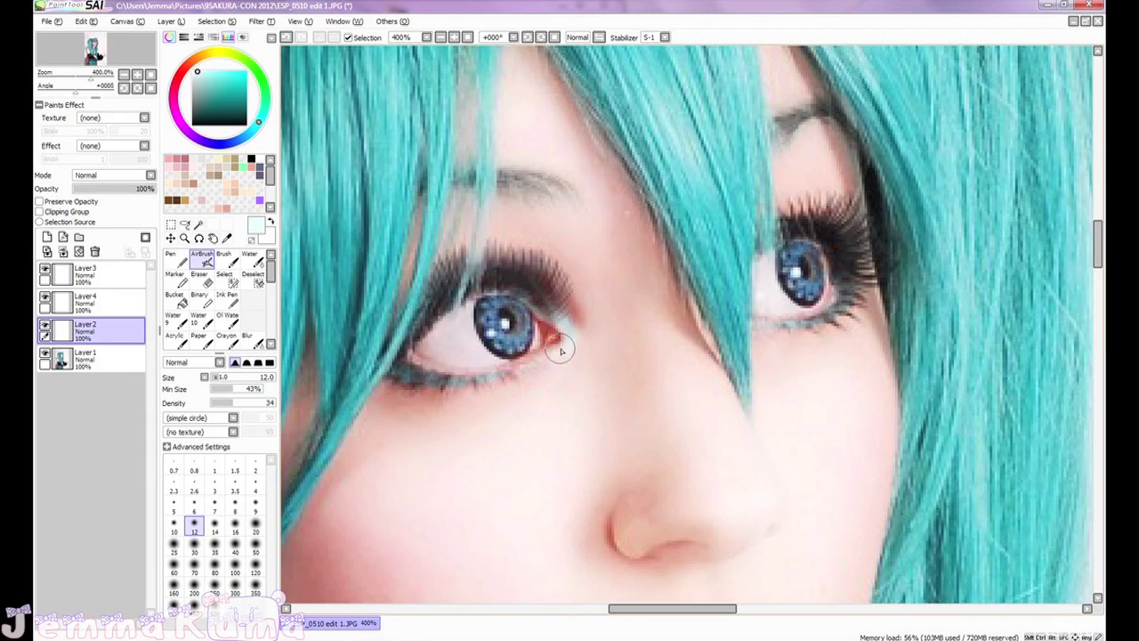
{"action": "scroll", "coordinate": [620, 282], "scroll_direction": "up", "scroll_amount": 1}
{"action": "left_click_drag", "start_coordinate": [477, 390], "coordinate": [555, 361]}
{"action": "key", "text": "space"}
{"action": "mouse_move", "coordinate": [628, 356]}
{"action": "left_mouse_down"}
{"action": "mouse_move", "coordinate": [622, 307]}
{"action": "mouse_move", "coordinate": [552, 286]}
{"action": "left_mouse_up"}
{"action": "left_click", "coordinate": [253, 341]}
{"action": "left_click", "coordinate": [214, 550]}
- On Layer3, airbrush a light aqua accent along the lower lash lines at size 6
{"action": "scroll", "coordinate": [590, 342], "scroll_direction": "down", "scroll_amount": 5}
{"action": "scroll", "coordinate": [590, 343], "scroll_direction": "up", "scroll_amount": 5}
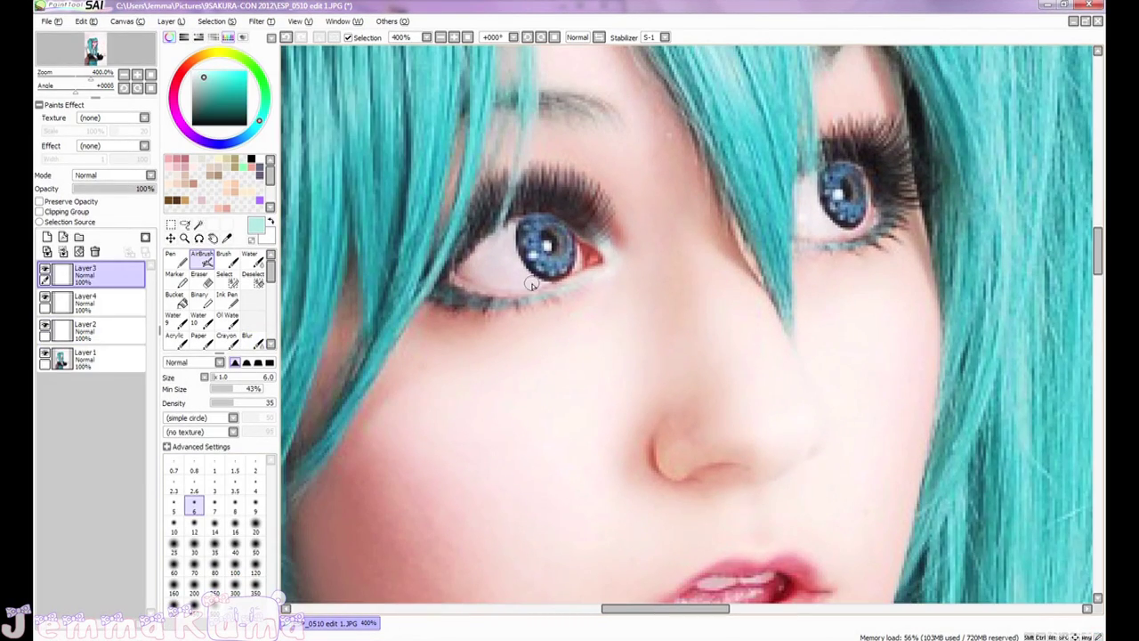
{"action": "scroll", "coordinate": [671, 206], "scroll_direction": "down", "scroll_amount": 4}
{"action": "scroll", "coordinate": [671, 208], "scroll_direction": "up", "scroll_amount": 4}
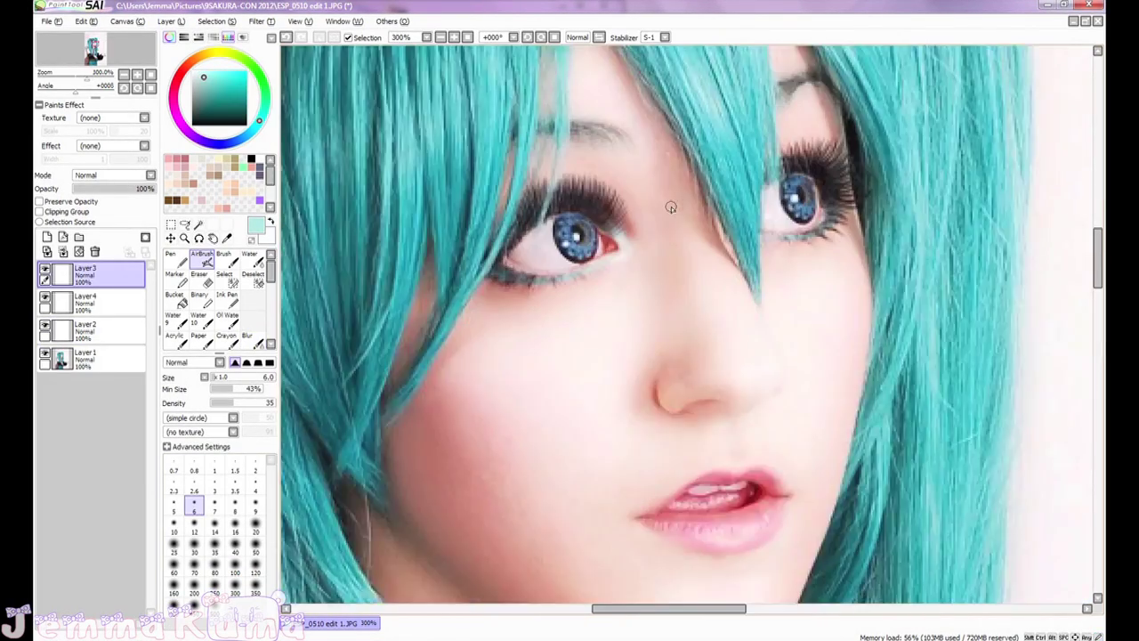
{"action": "left_click_drag", "start_coordinate": [801, 248], "coordinate": [690, 249]}
- Toggle Layer3's visibility off and on to compare the face with and without the eye makeup
{"action": "scroll", "coordinate": [783, 238], "scroll_direction": "down", "scroll_amount": 4}
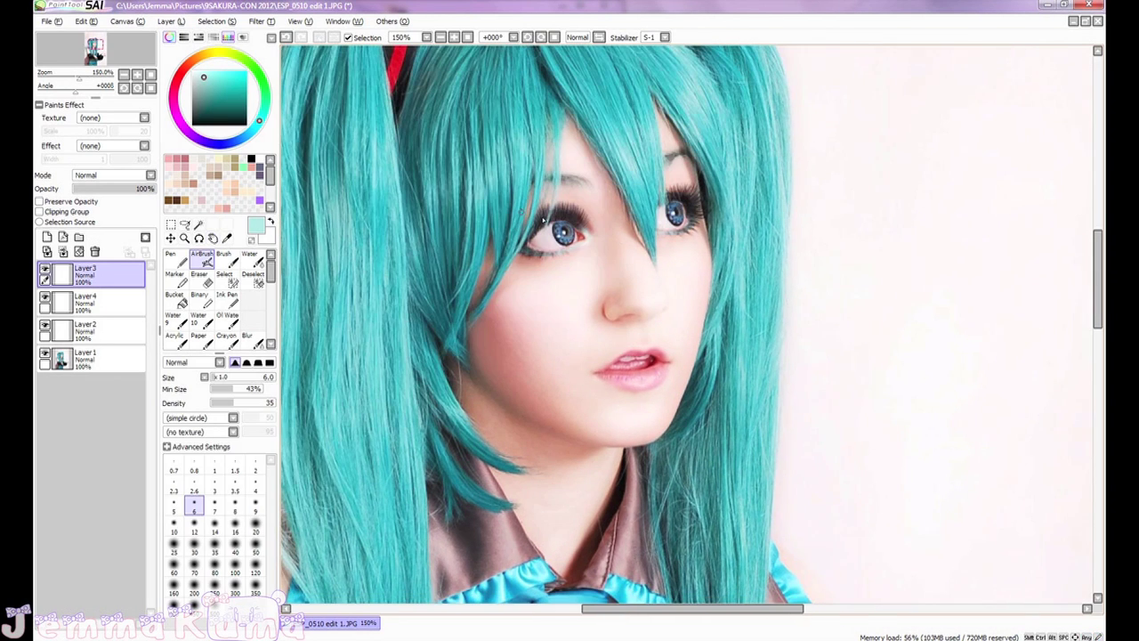
{"action": "left_click", "coordinate": [45, 269]}
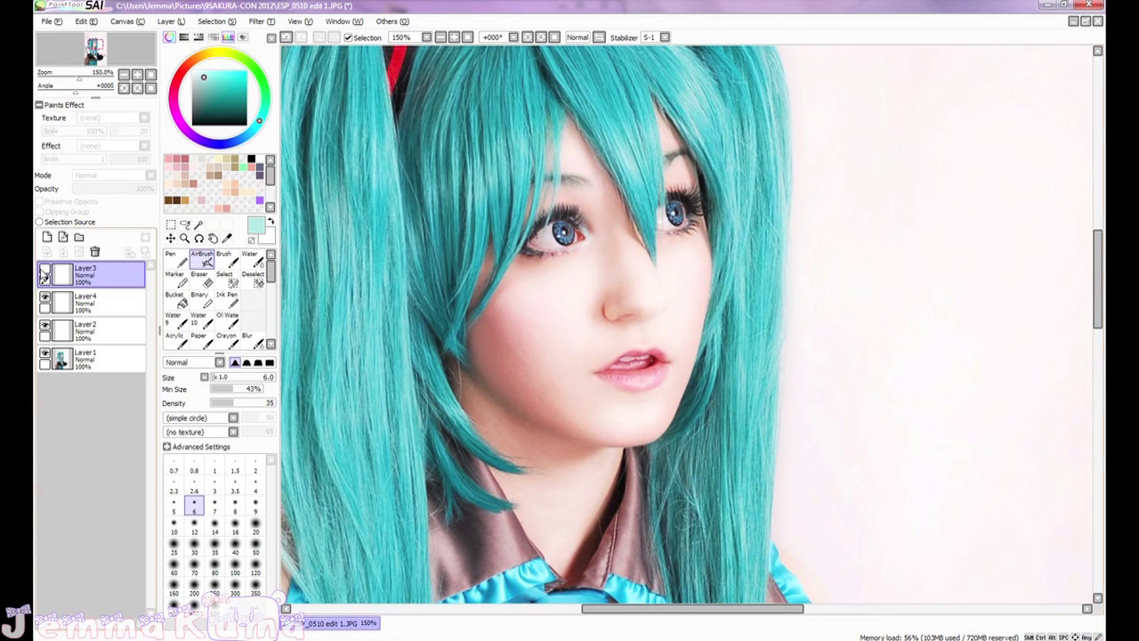
{"action": "left_click", "coordinate": [45, 271]}
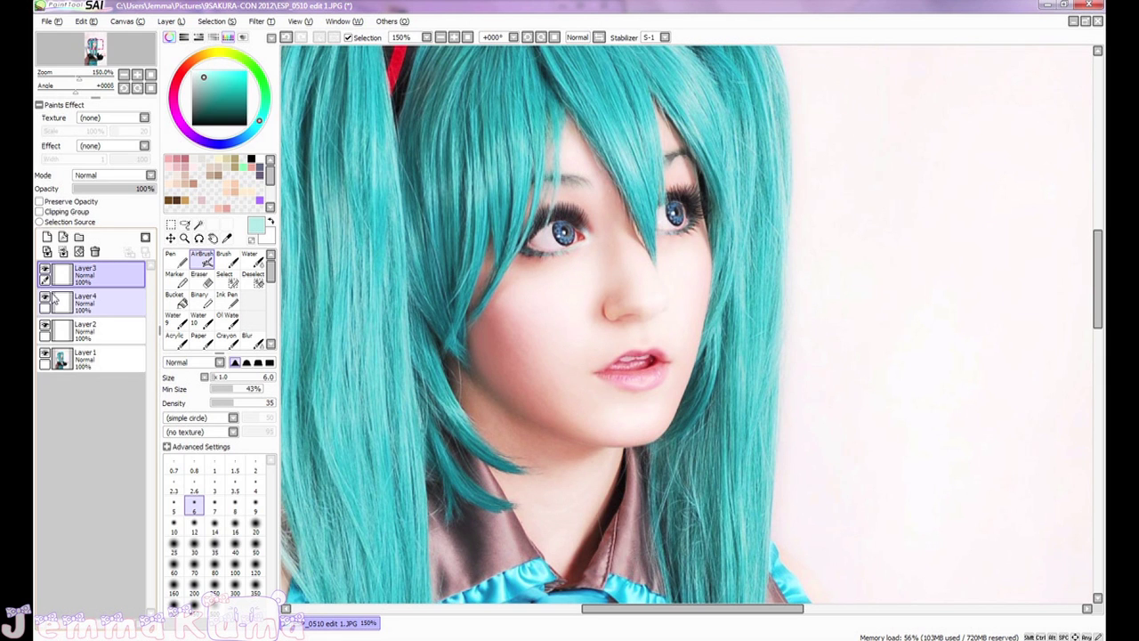
- Sample pink from the lower lip and airbrush over its creases at size 9
{"action": "key", "text": "space"}
{"action": "left_click_drag", "start_coordinate": [621, 315], "coordinate": [591, 318]}
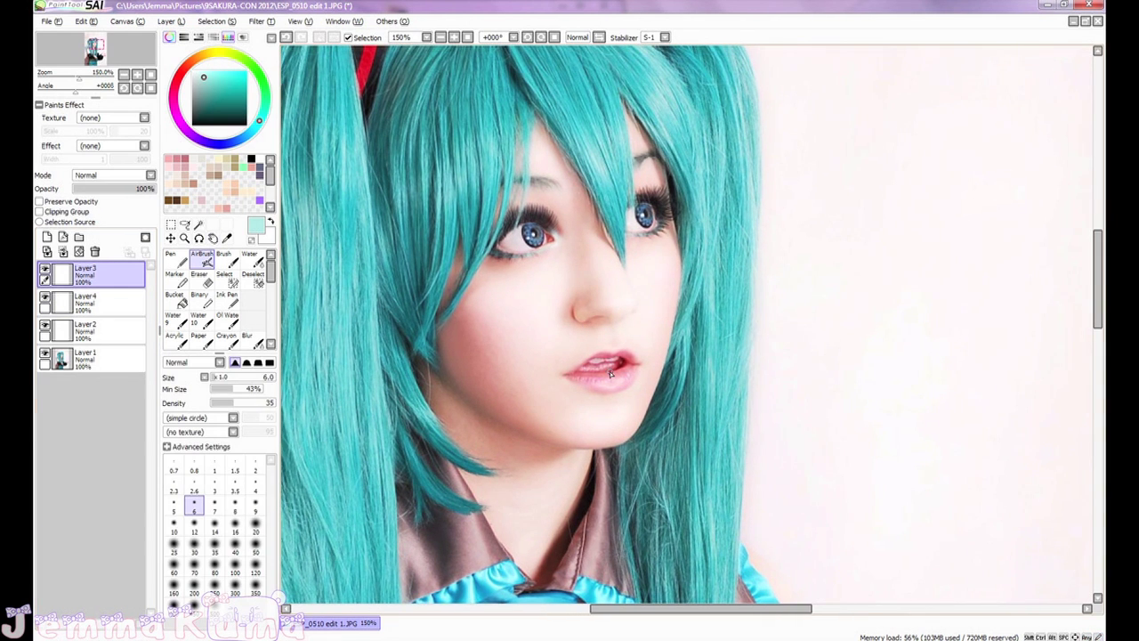
{"action": "scroll", "coordinate": [611, 374], "scroll_direction": "up", "scroll_amount": 5}
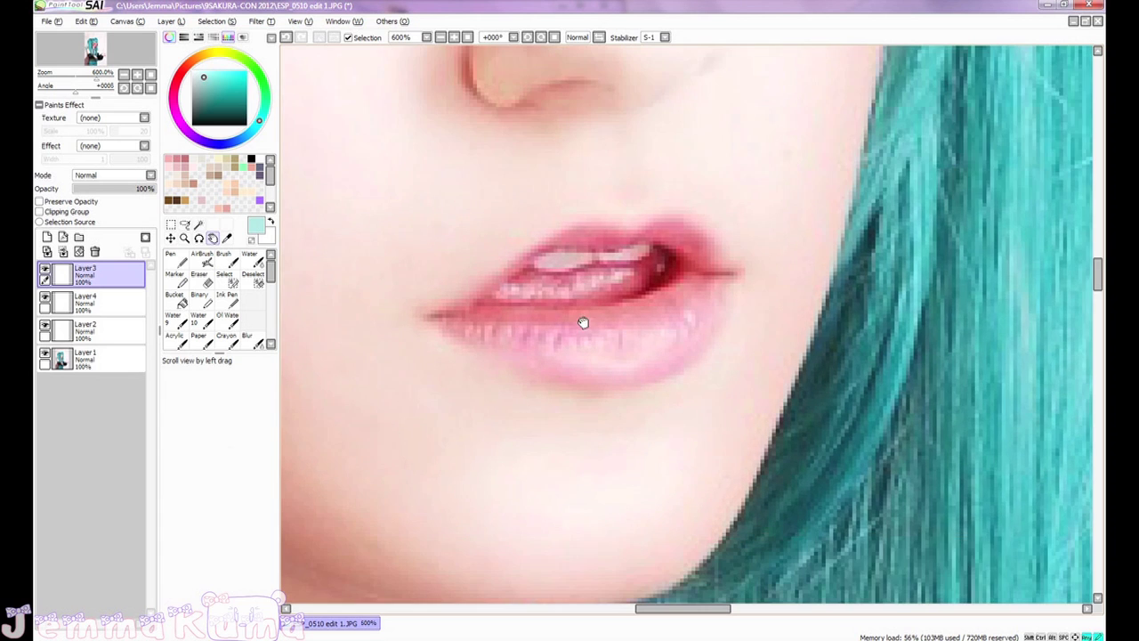
{"action": "scroll", "coordinate": [561, 285], "scroll_direction": "down", "scroll_amount": 2}
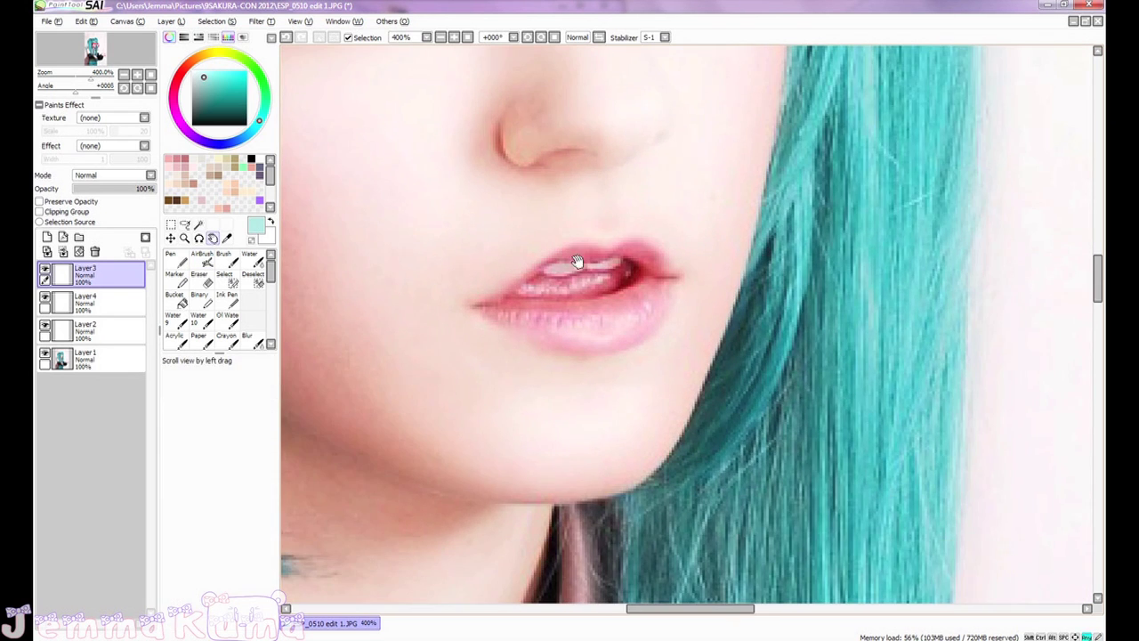
{"action": "left_click_drag", "start_coordinate": [561, 285], "coordinate": [590, 317]}
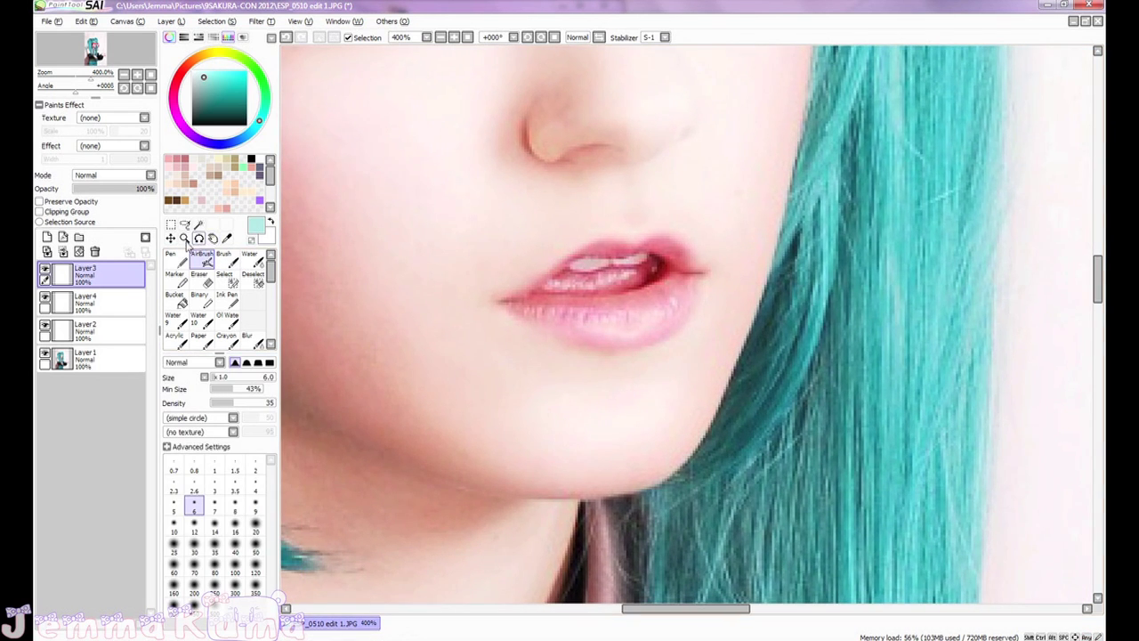
{"action": "left_click", "coordinate": [227, 238]}
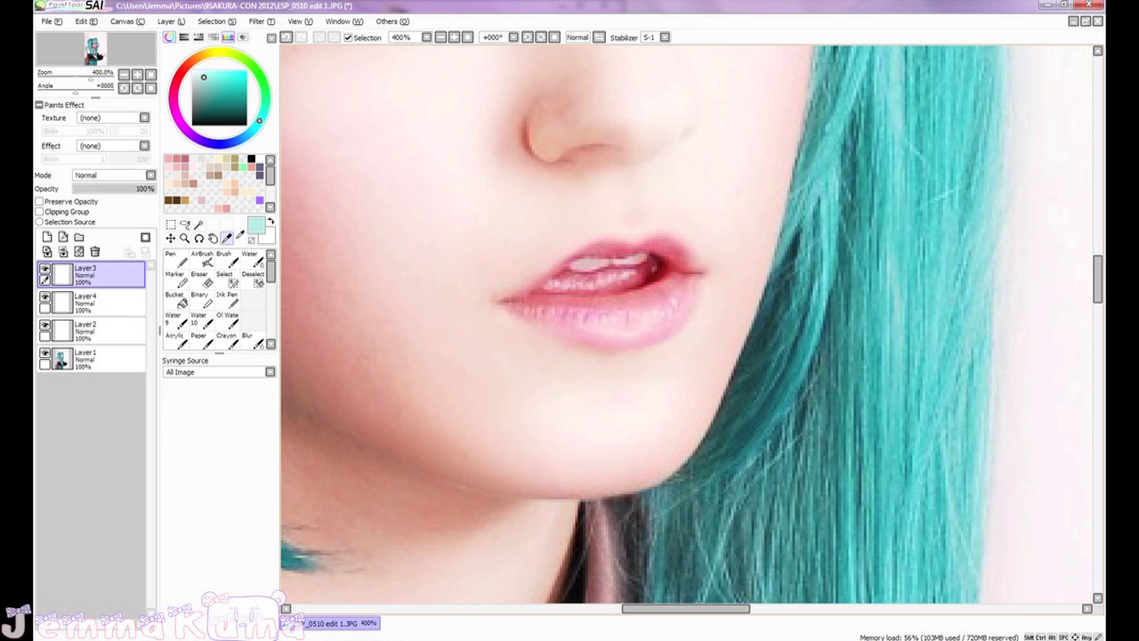
{"action": "left_click", "coordinate": [572, 309]}
{"action": "left_click", "coordinate": [203, 258]}
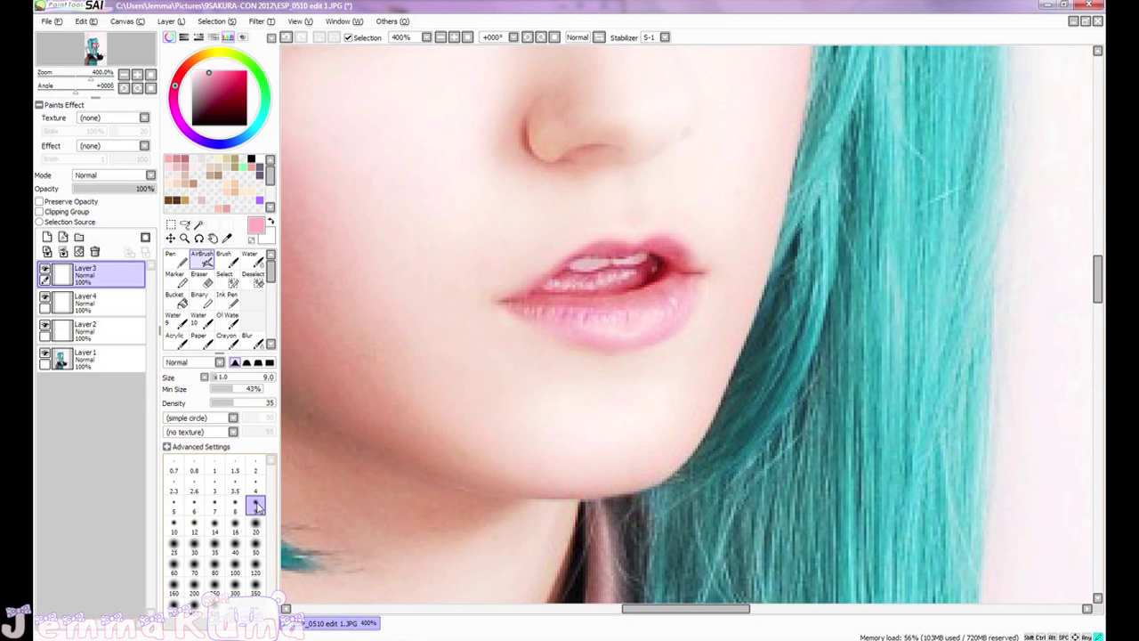
{"action": "mouse_move", "coordinate": [567, 332]}
{"action": "left_mouse_down"}
{"action": "mouse_move", "coordinate": [618, 337]}
{"action": "mouse_move", "coordinate": [675, 307]}
{"action": "mouse_move", "coordinate": [617, 326]}
{"action": "mouse_move", "coordinate": [576, 322]}
{"action": "mouse_move", "coordinate": [650, 309]}
{"action": "mouse_move", "coordinate": [642, 314]}
{"action": "mouse_move", "coordinate": [627, 315]}
{"action": "mouse_move", "coordinate": [677, 294]}
{"action": "mouse_move", "coordinate": [525, 310]}
{"action": "left_mouse_up"}
- Sample lighter pinks from the lower lip and smooth its remaining creases with the AirBrush at sizes 2 and 9
{"action": "scroll", "coordinate": [631, 321], "scroll_direction": "up", "scroll_amount": 2}
{"action": "left_click", "coordinate": [228, 239]}
{"action": "left_click", "coordinate": [570, 347]}
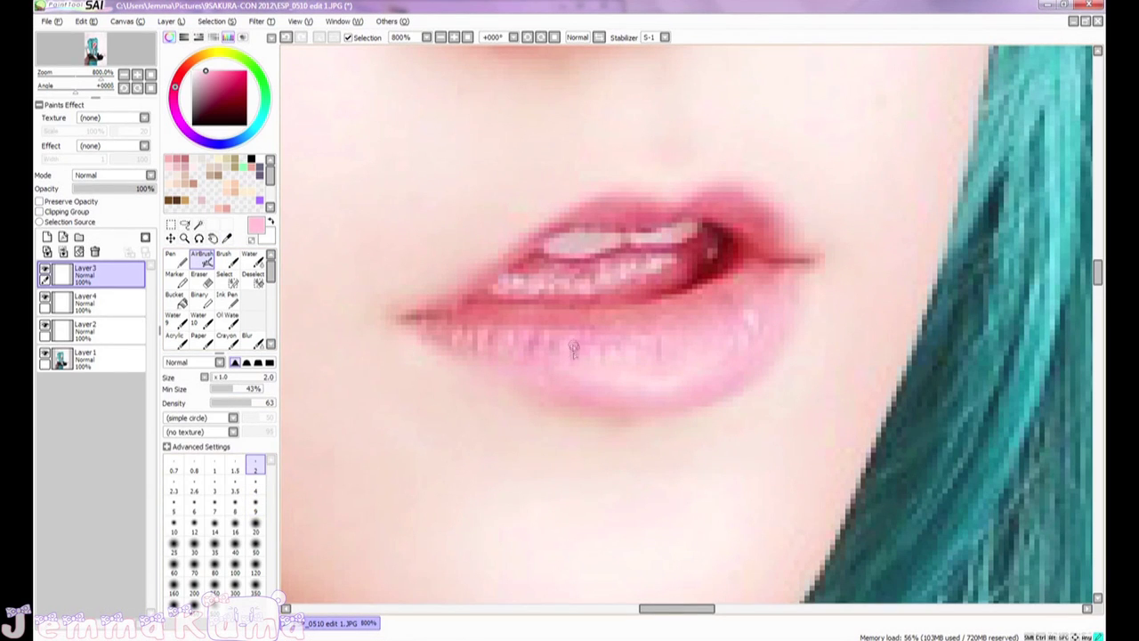
{"action": "key", "text": "alt"}
{"action": "left_click", "coordinate": [550, 335], "text": "alt"}
{"action": "scroll", "coordinate": [642, 330], "scroll_direction": "down", "scroll_amount": 2}
{"action": "left_click", "coordinate": [255, 506]}
{"action": "scroll", "coordinate": [614, 334], "scroll_direction": "down", "scroll_amount": 5}
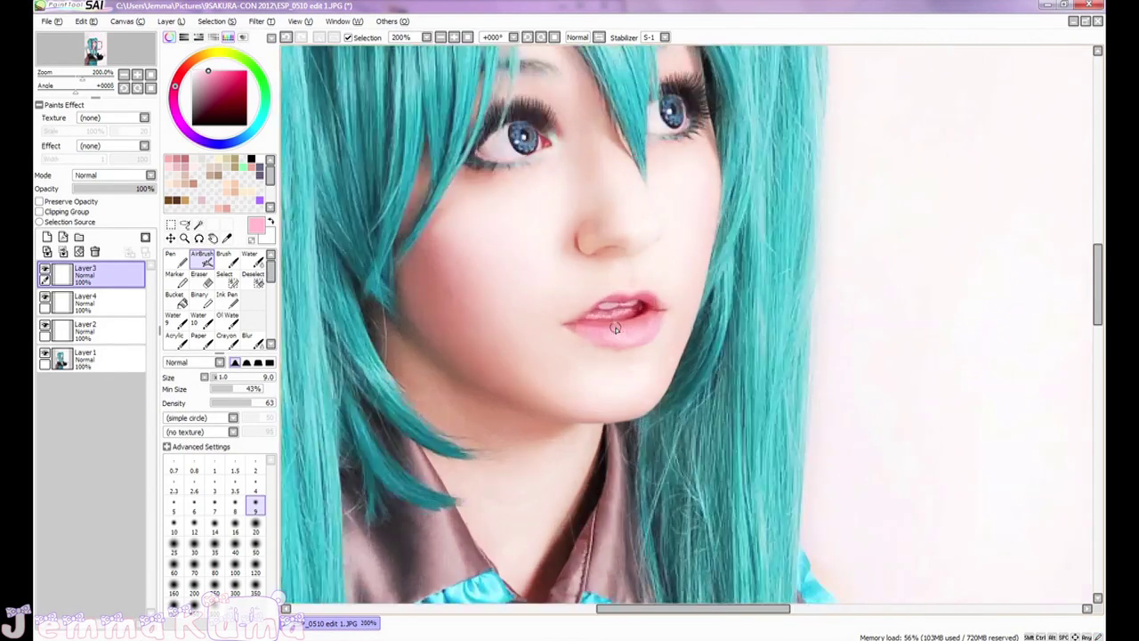
- Sample a deeper rose near the mouth corner and define the lip edges with the AirBrush reduced to size 4
{"action": "scroll", "coordinate": [616, 347], "scroll_direction": "up", "scroll_amount": 5}
{"action": "left_click", "coordinate": [442, 302], "text": "alt"}
{"action": "key", "text": "bracketleft"}
{"action": "key", "text": "bracketleft"}
{"action": "key", "text": "["}
{"action": "key", "text": "["}
{"action": "key", "text": "["}
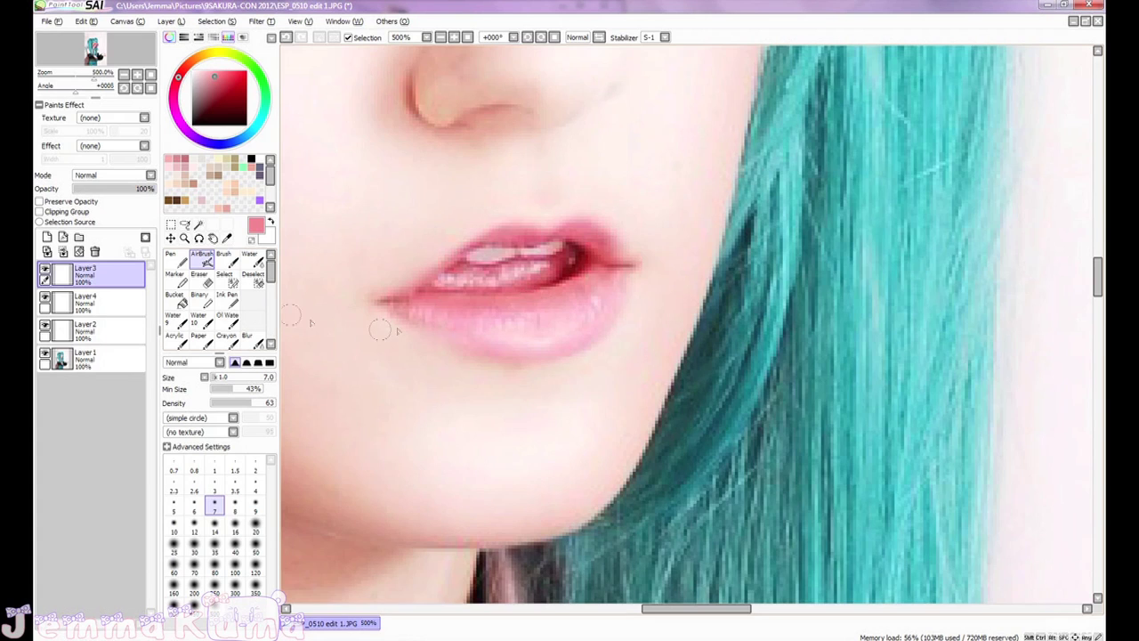
- Sample rose and pale pink tones around the upper lip and refine its outline with the AirBrush at size 4
{"action": "scroll", "coordinate": [613, 337], "scroll_direction": "down", "scroll_amount": 1}
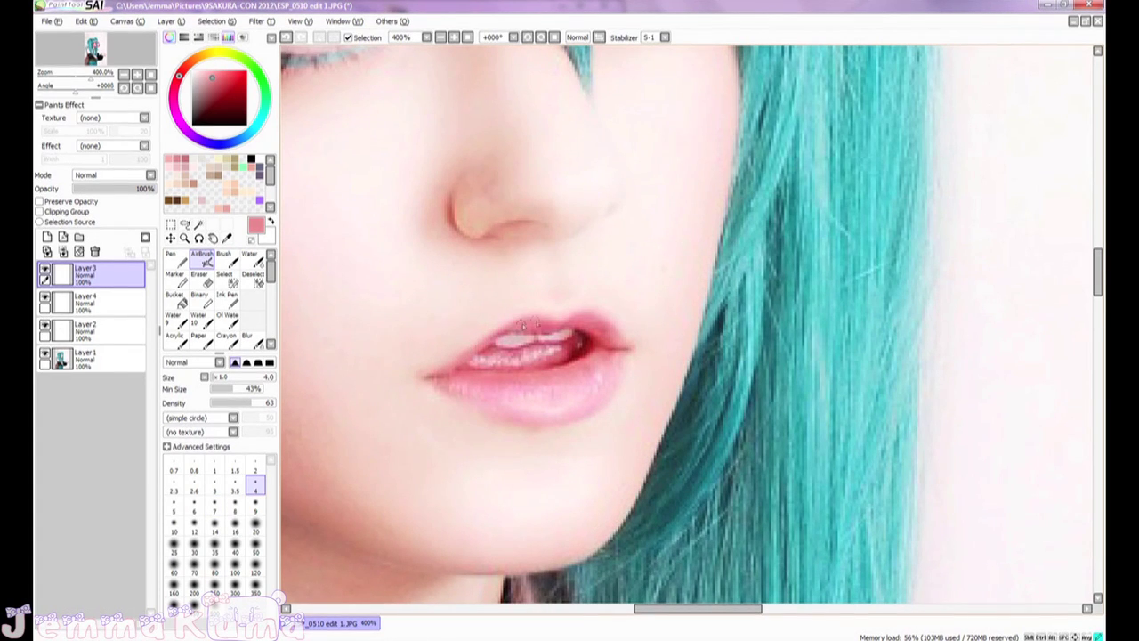
{"action": "left_click", "coordinate": [592, 335], "text": "alt"}
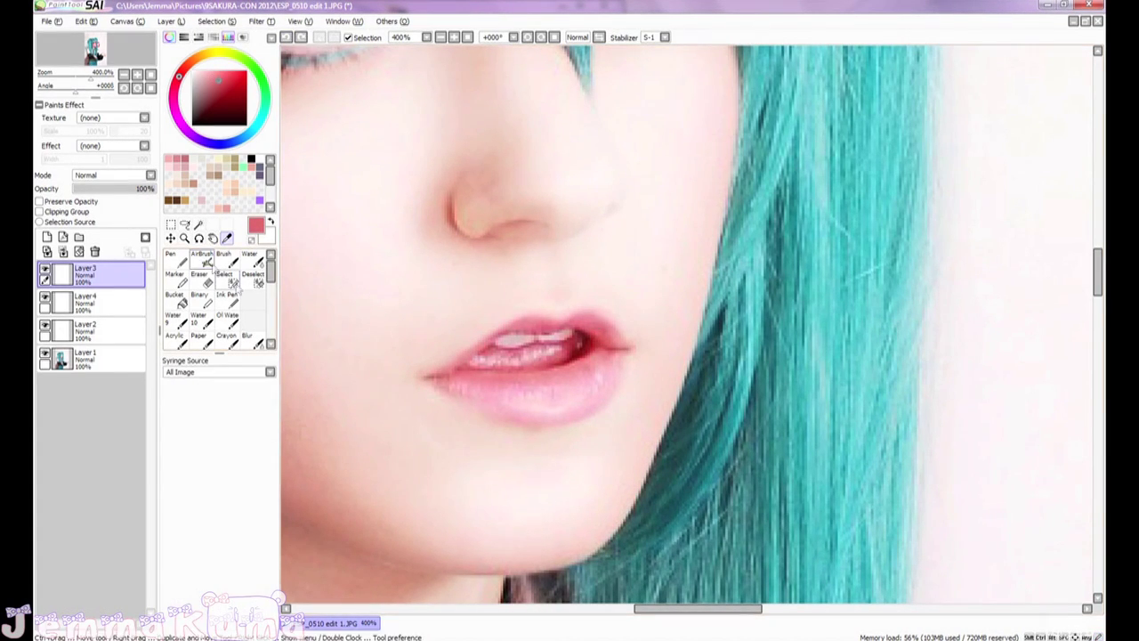
{"action": "left_click", "coordinate": [594, 331], "text": "alt"}
{"action": "left_click_drag", "start_coordinate": [595, 334], "coordinate": [621, 396]}
{"action": "scroll", "coordinate": [621, 396], "scroll_direction": "down", "scroll_amount": 4}
- On a new layer, tint both eyebrows with teal sampled from the bangs using the AirBrush at size 9 and density 33, finishing with Blur
{"action": "left_click_drag", "start_coordinate": [571, 294], "coordinate": [546, 227]}
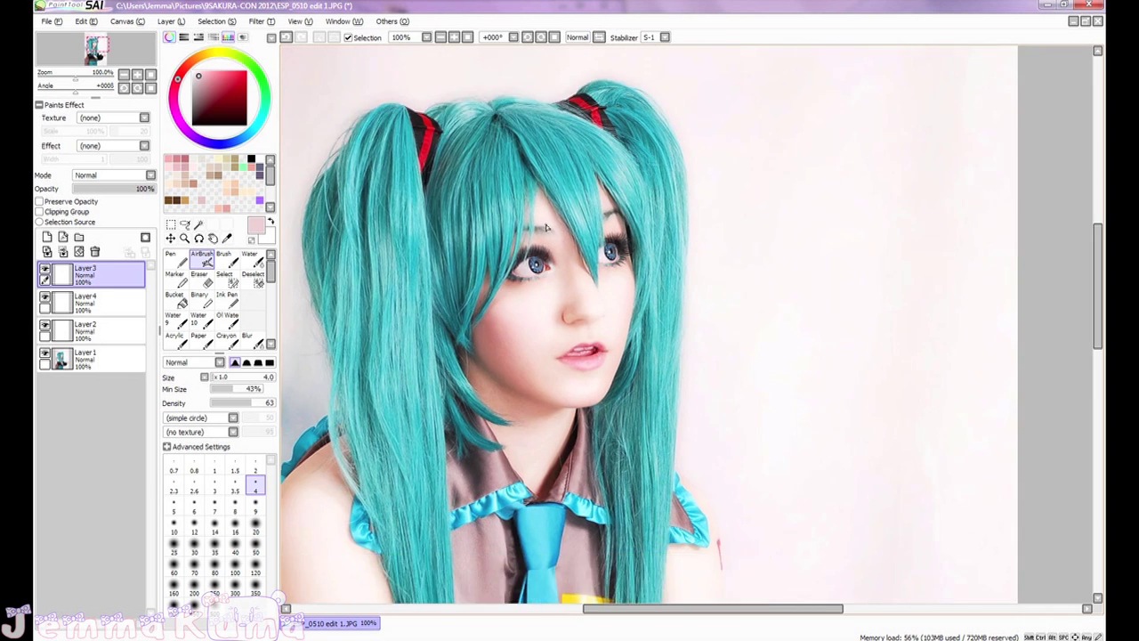
{"action": "scroll", "coordinate": [547, 227], "scroll_direction": "up", "scroll_amount": 2}
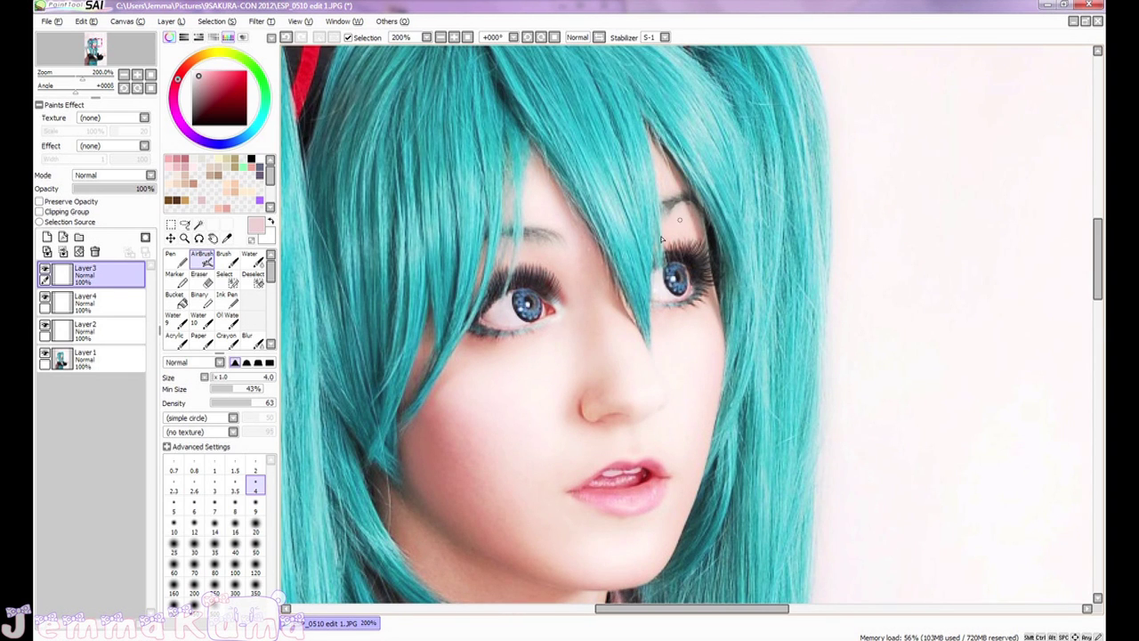
{"action": "left_click_drag", "start_coordinate": [619, 151], "coordinate": [611, 200]}
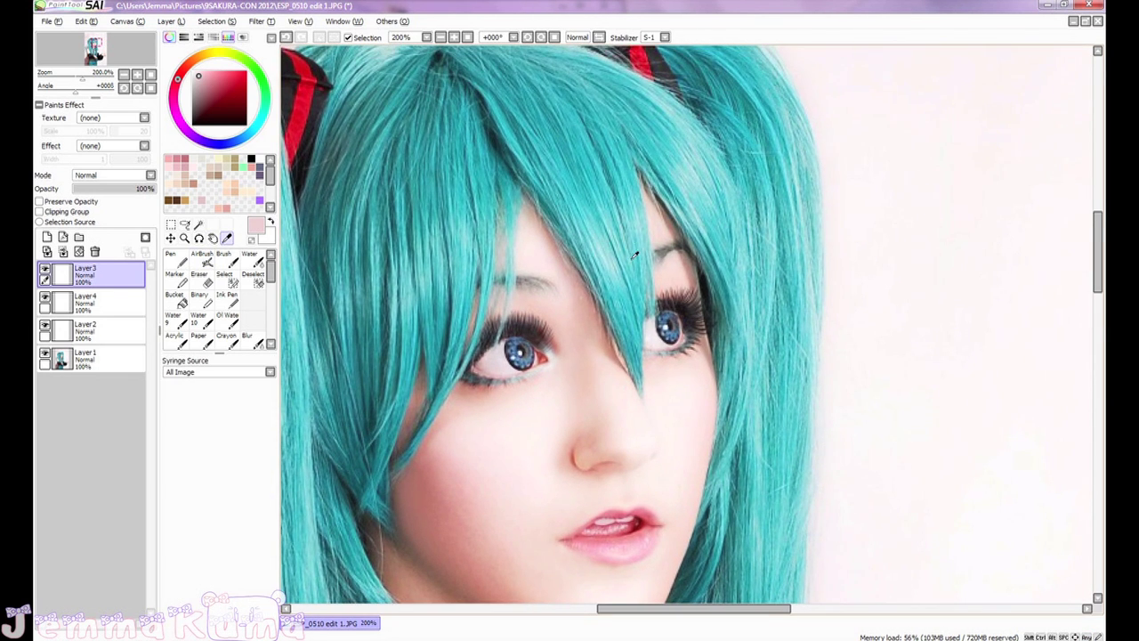
{"action": "left_click", "coordinate": [585, 195], "text": "alt"}
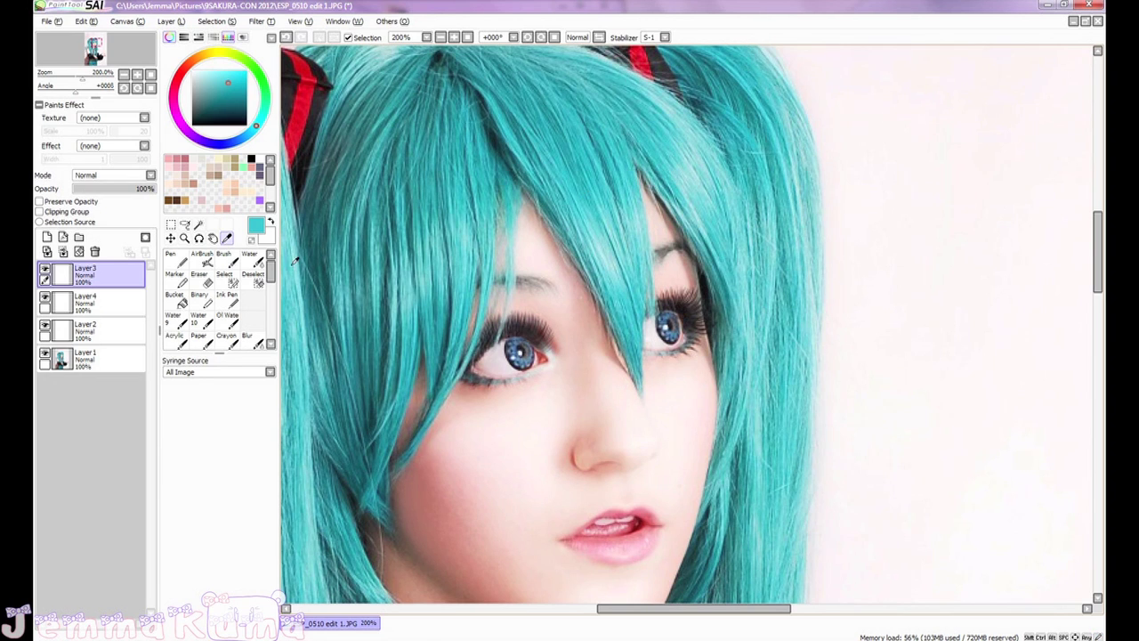
{"action": "left_click", "coordinate": [203, 260]}
{"action": "left_click", "coordinate": [255, 506]}
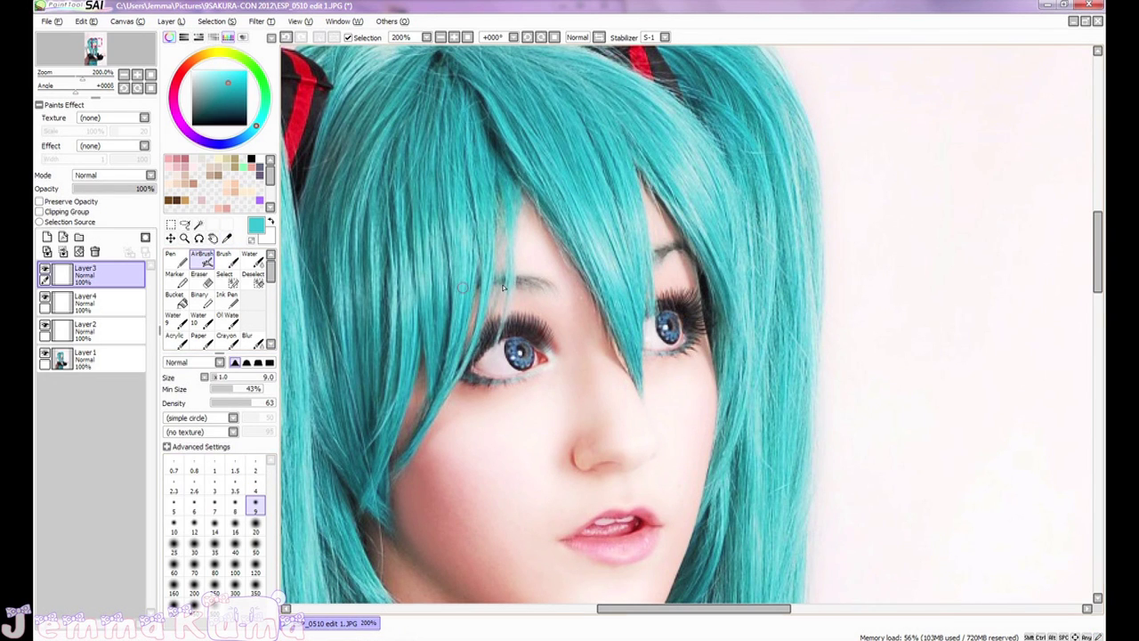
{"action": "left_click", "coordinate": [47, 238]}
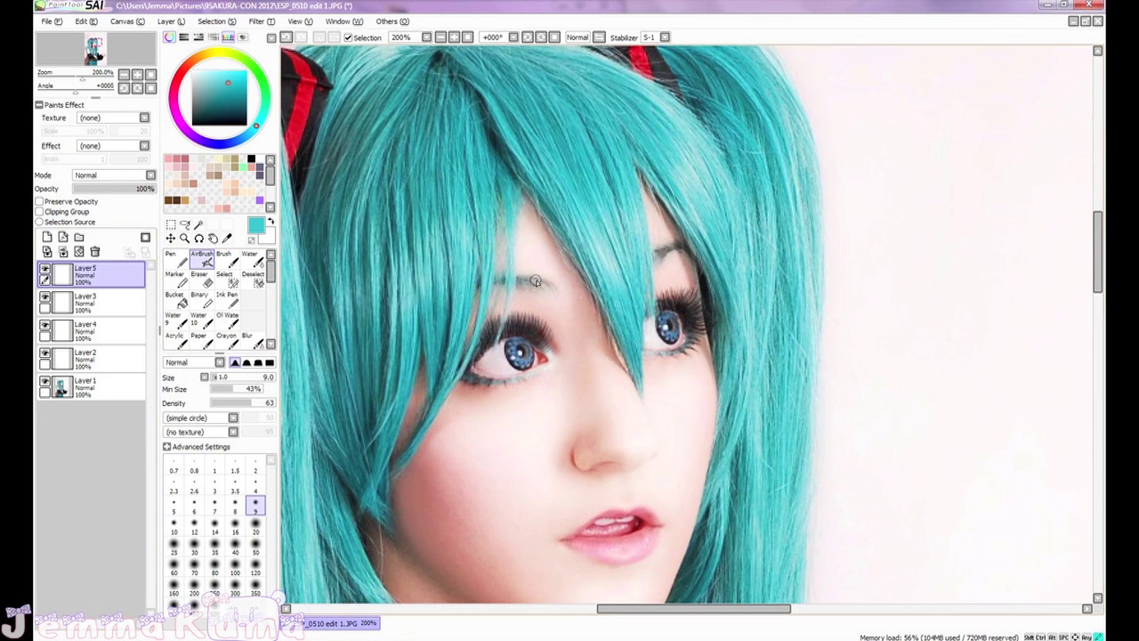
{"action": "left_click", "coordinate": [231, 402]}
{"action": "left_click_drag", "start_coordinate": [659, 268], "coordinate": [592, 275]}
{"action": "left_click_drag", "start_coordinate": [592, 263], "coordinate": [614, 256]}
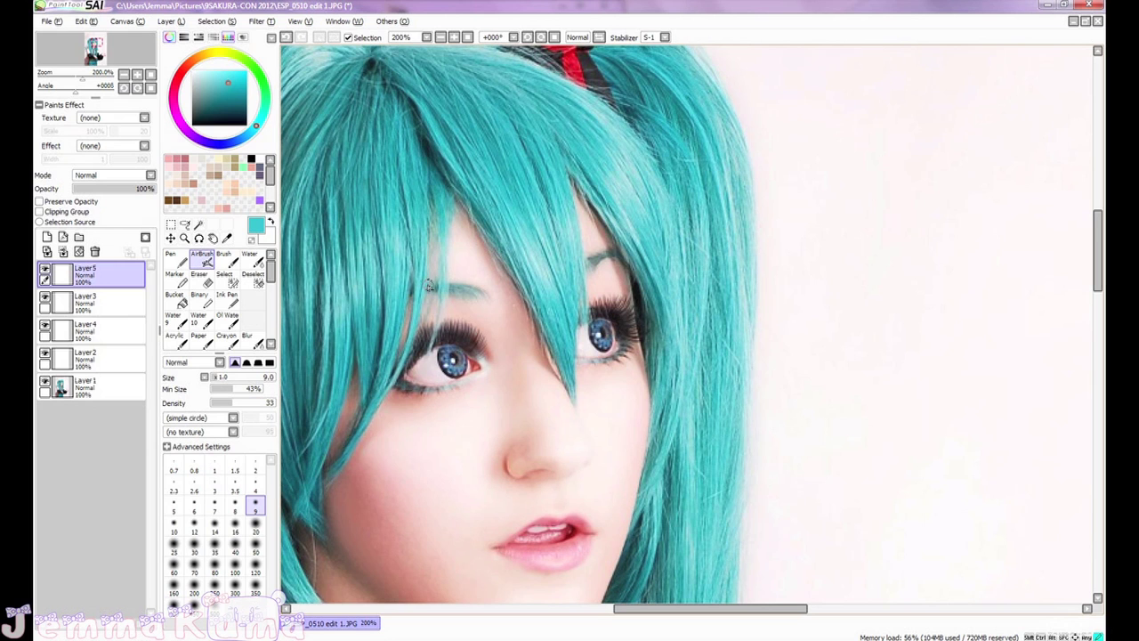
{"action": "left_click", "coordinate": [253, 340]}
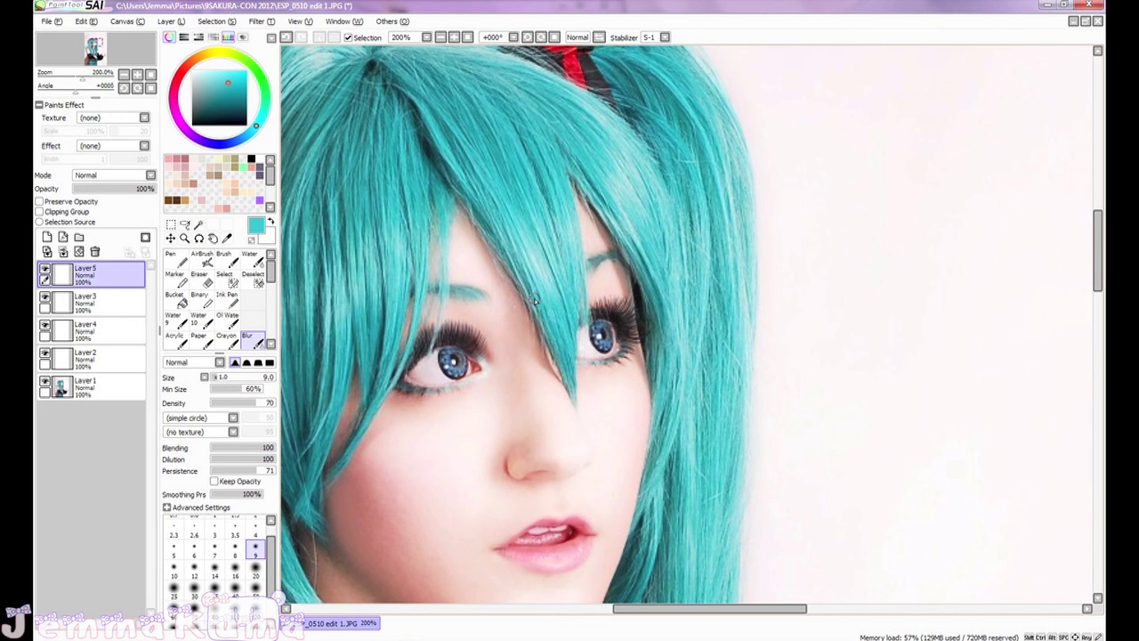
{"action": "scroll", "coordinate": [535, 300], "scroll_direction": "down", "scroll_amount": 5}
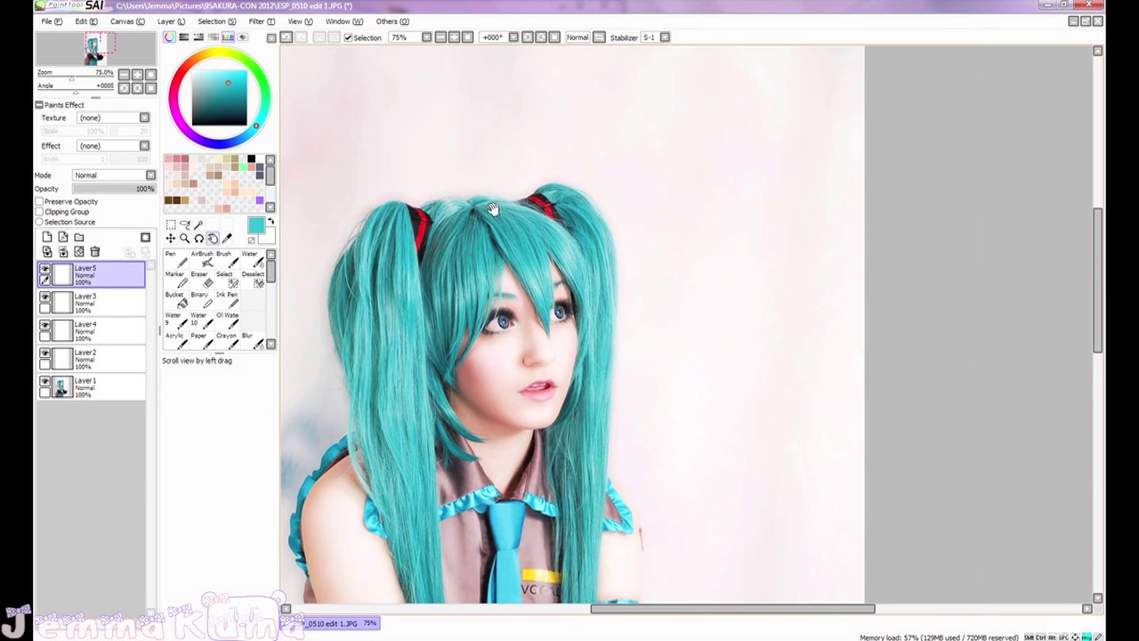
{"action": "left_click_drag", "start_coordinate": [534, 356], "coordinate": [525, 316]}
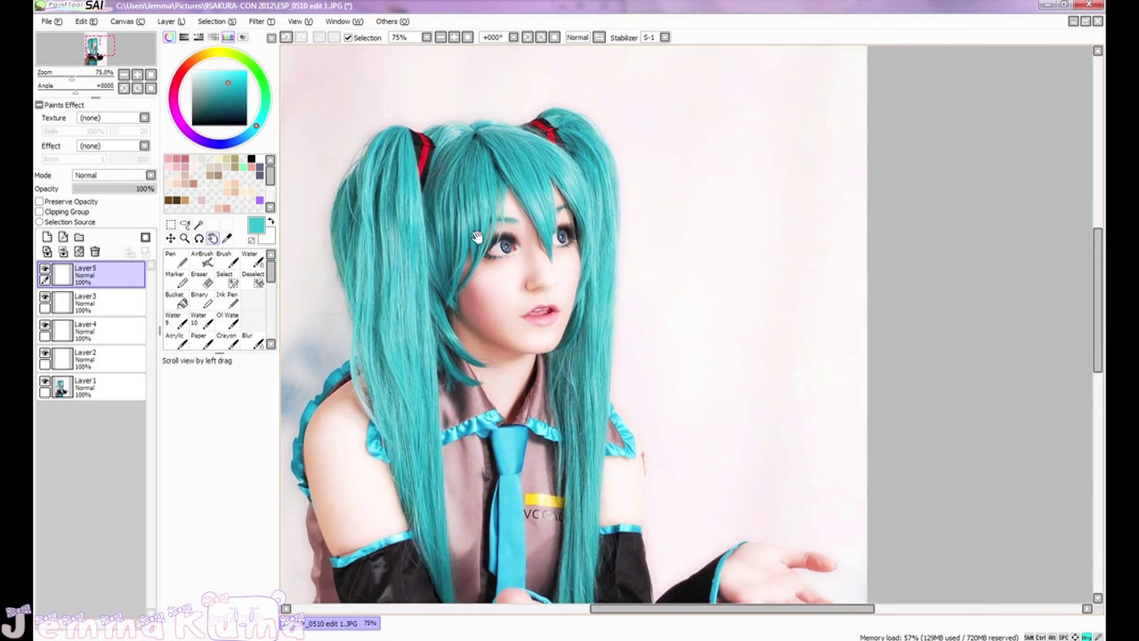
{"action": "scroll", "coordinate": [579, 356], "scroll_direction": "down", "scroll_amount": 2}
{"action": "left_click_drag", "start_coordinate": [630, 380], "coordinate": [639, 347]}
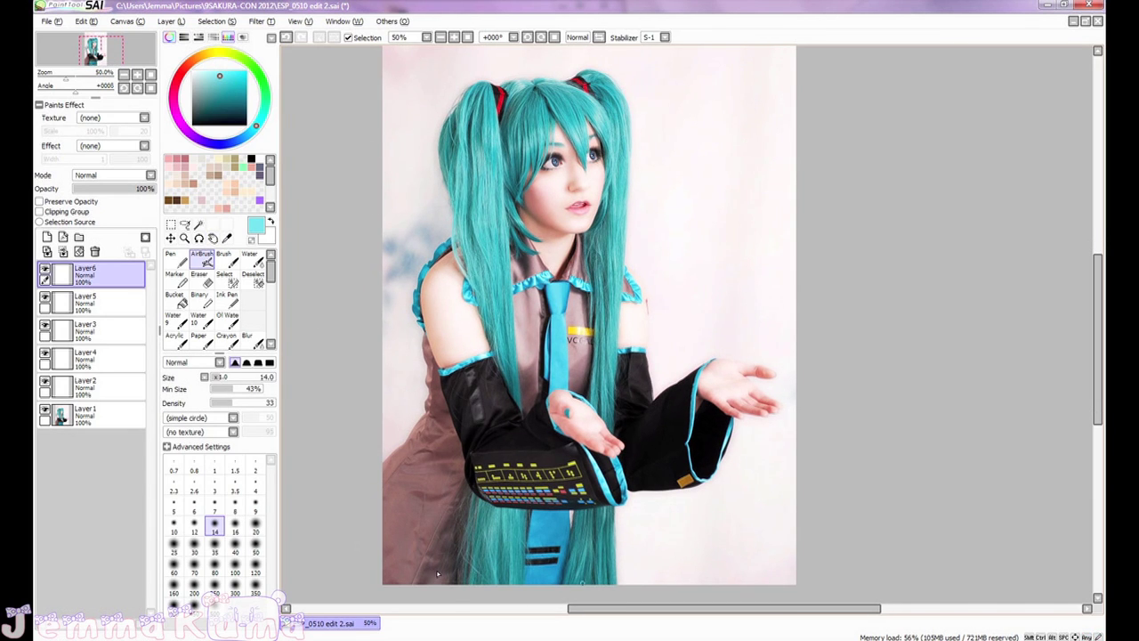
{"action": "key", "text": "n"}
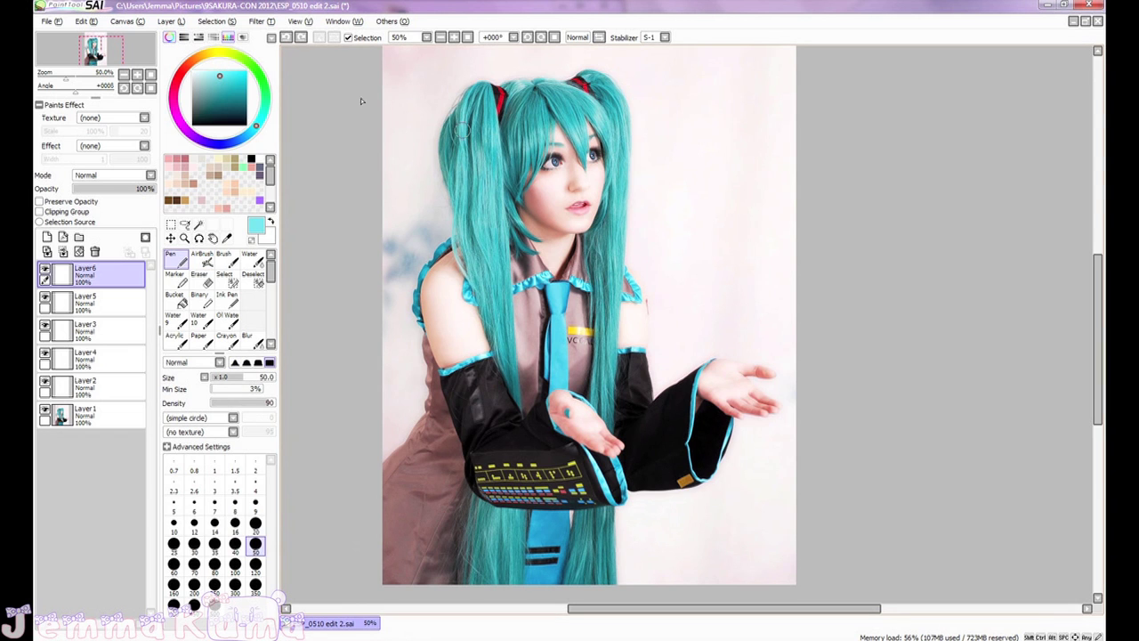
- Sample a mid teal from the bangs and airbrush along the strands beside the face at size 9 and density 44
{"action": "scroll", "coordinate": [553, 120], "scroll_direction": "up", "scroll_amount": 4}
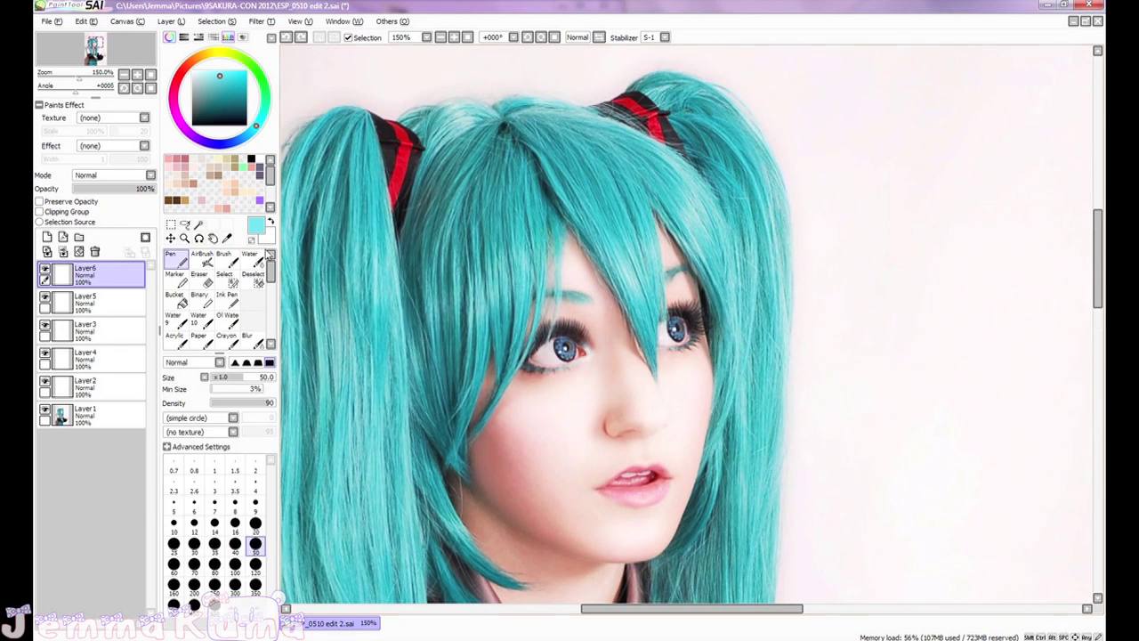
{"action": "left_click", "coordinate": [227, 238]}
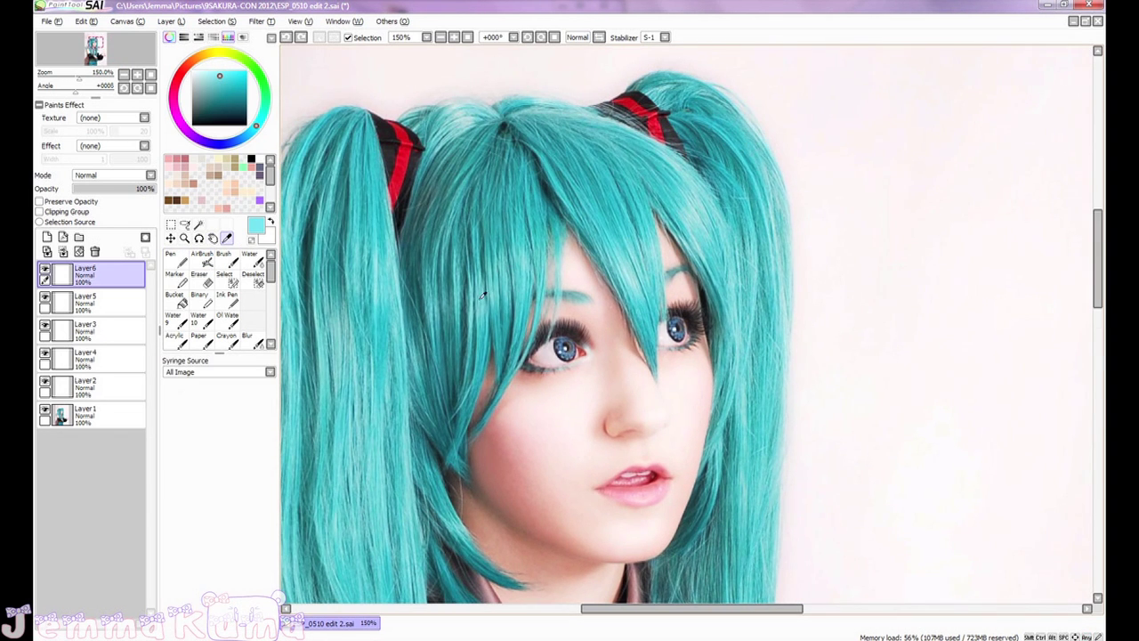
{"action": "scroll", "coordinate": [469, 303], "scroll_direction": "up", "scroll_amount": 1}
{"action": "left_click_drag", "start_coordinate": [493, 269], "coordinate": [494, 220]}
{"action": "left_click", "coordinate": [482, 287]}
{"action": "left_click", "coordinate": [203, 260]}
{"action": "left_click", "coordinate": [255, 505]}
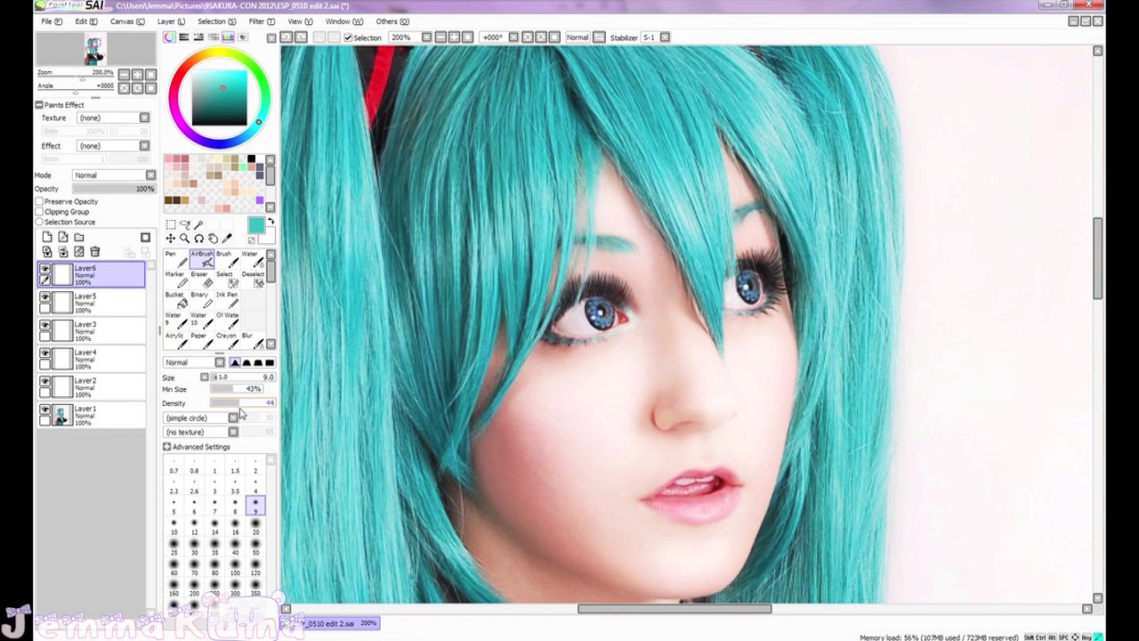
{"action": "left_click_drag", "start_coordinate": [482, 273], "coordinate": [479, 348]}
- Sample a darker and a pale teal from the side bangs and airbrush down their lower strands at size 9
{"action": "left_click", "coordinate": [227, 238]}
{"action": "left_click", "coordinate": [494, 302]}
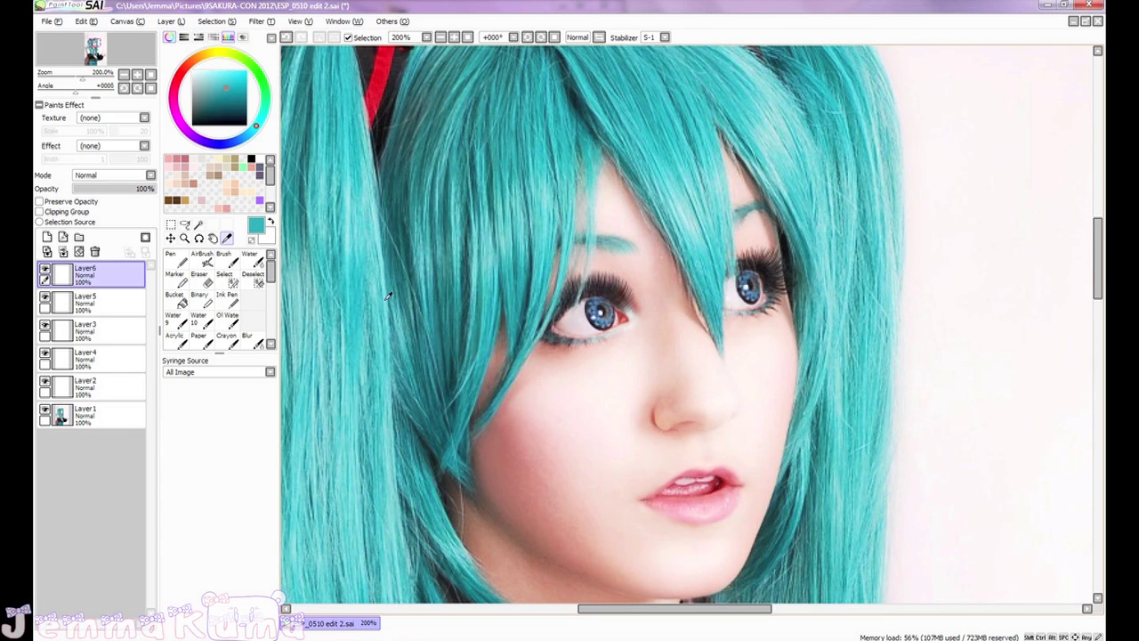
{"action": "key", "text": "v"}
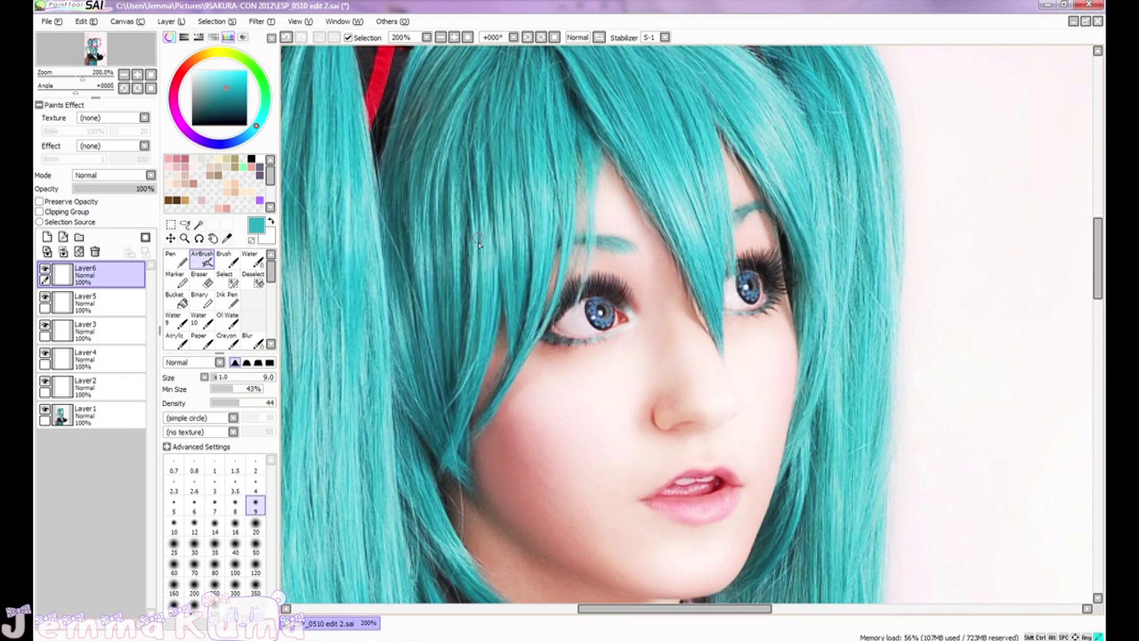
{"action": "key", "text": "alt"}
{"action": "left_click", "coordinate": [475, 281]}
{"action": "left_click_drag", "start_coordinate": [478, 328], "coordinate": [460, 393]}
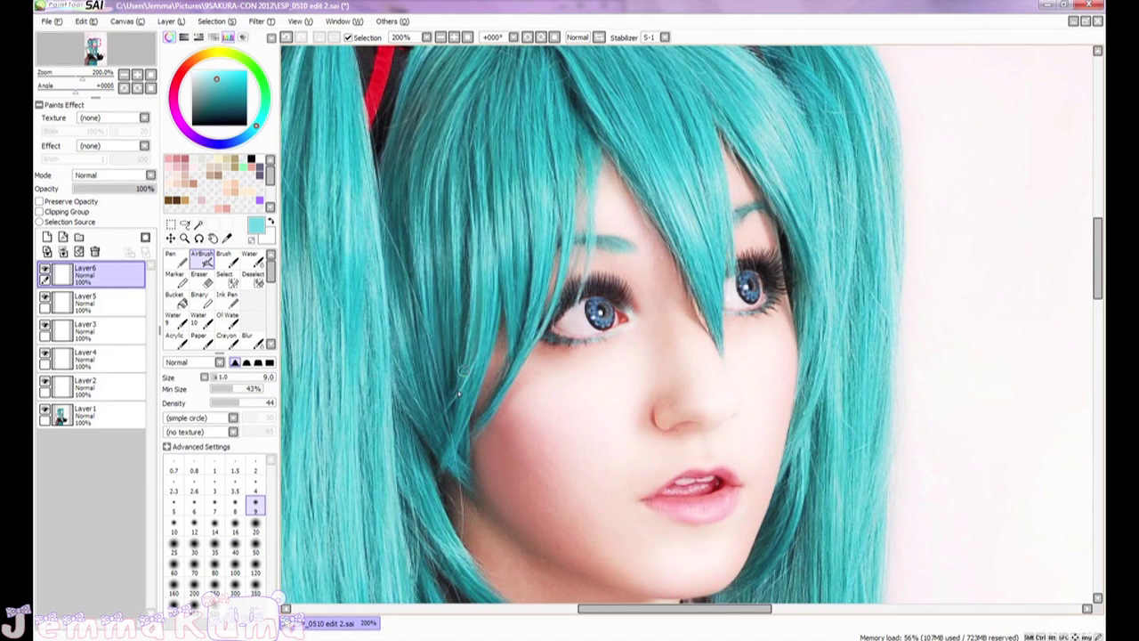
- Sample deeper and lighter teals from the bangs and smooth their upper strands with the AirBrush at size 8
{"action": "scroll", "coordinate": [479, 214], "scroll_direction": "up", "scroll_amount": 1}
{"action": "key", "text": "alt"}
{"action": "left_click", "coordinate": [496, 206]}
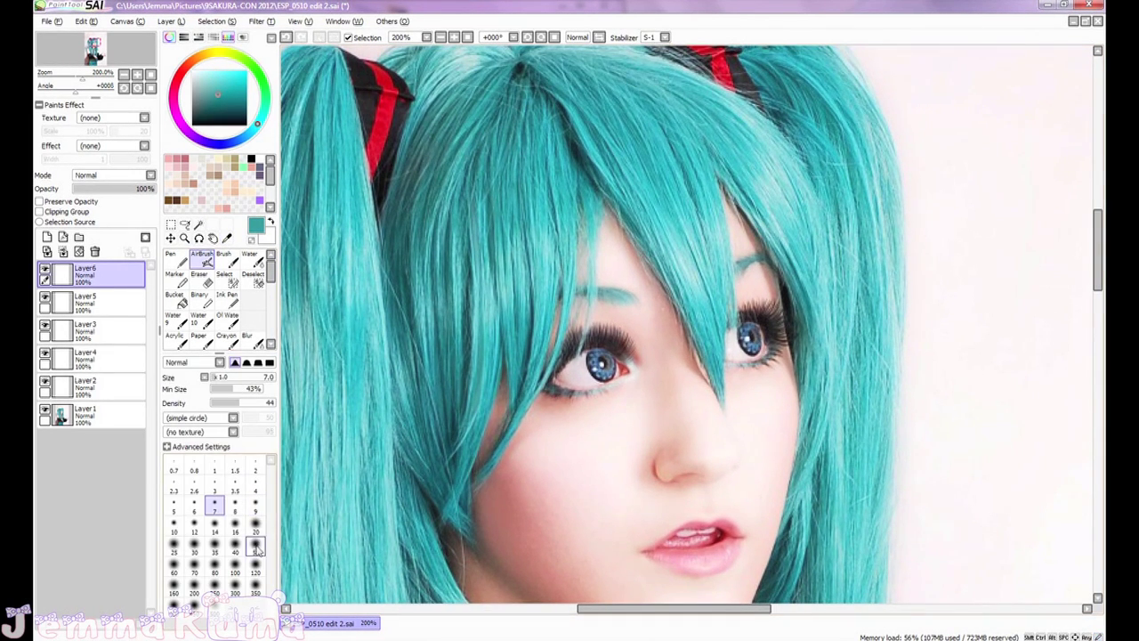
{"action": "left_click", "coordinate": [483, 267], "text": "alt"}
{"action": "left_click_drag", "start_coordinate": [490, 217], "coordinate": [488, 252]}
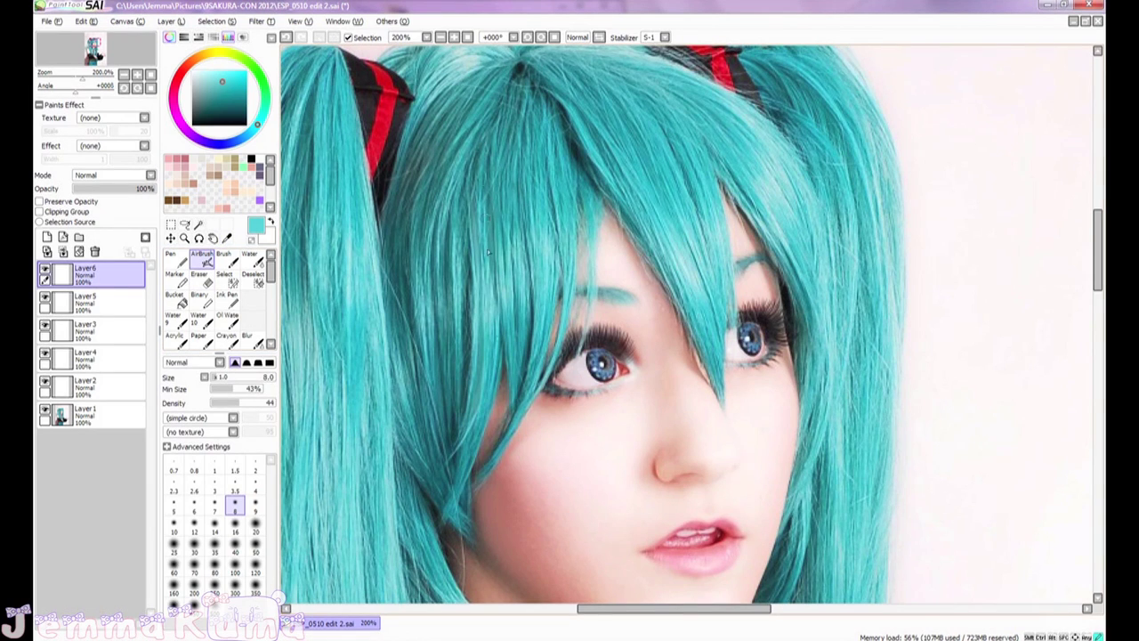
{"action": "left_click_drag", "start_coordinate": [491, 194], "coordinate": [493, 235]}
{"action": "left_click", "coordinate": [510, 225], "text": "alt"}
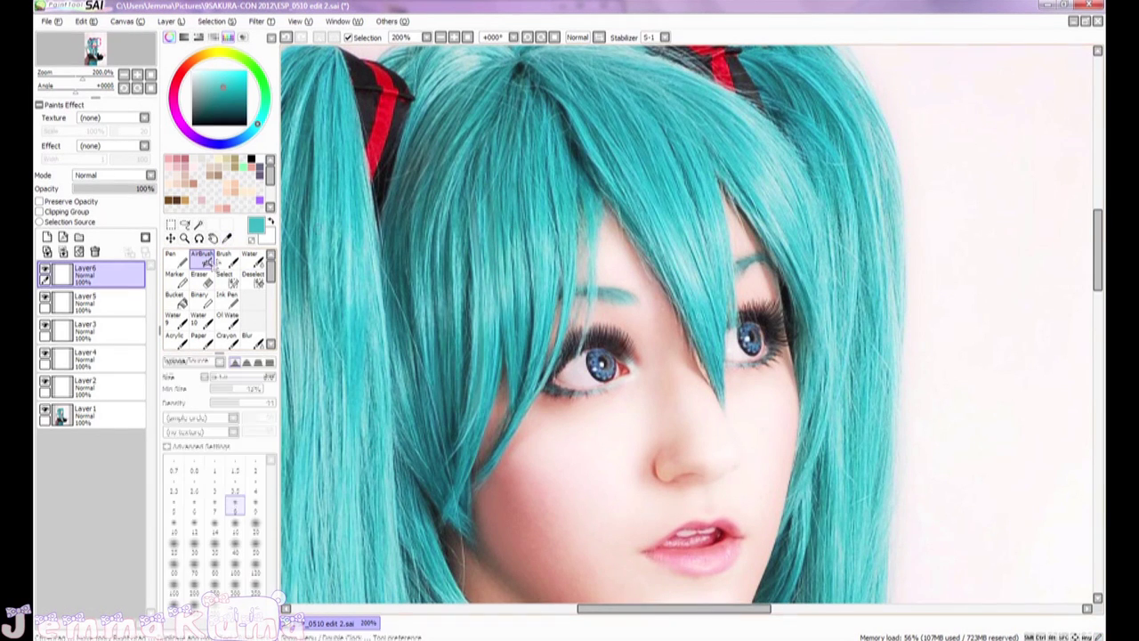
{"action": "left_click", "coordinate": [495, 301], "text": "alt"}
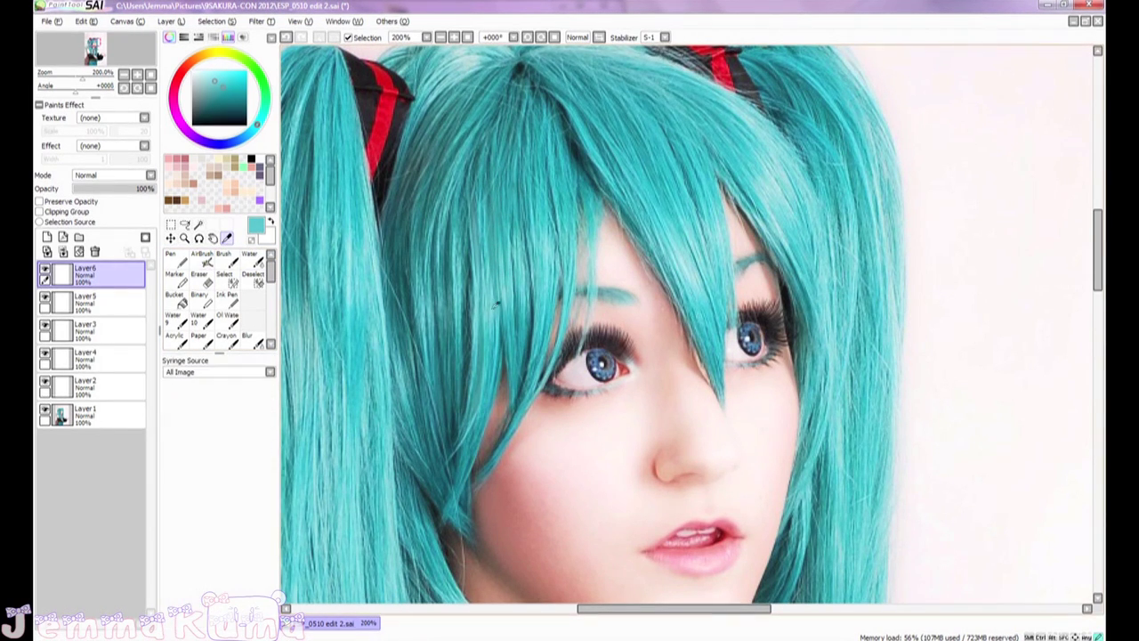
- Airbrush dark teal over the skin gap between the bangs beside the cheek at size 9 and density 47
{"action": "scroll", "coordinate": [497, 319], "scroll_direction": "down", "scroll_amount": 2}
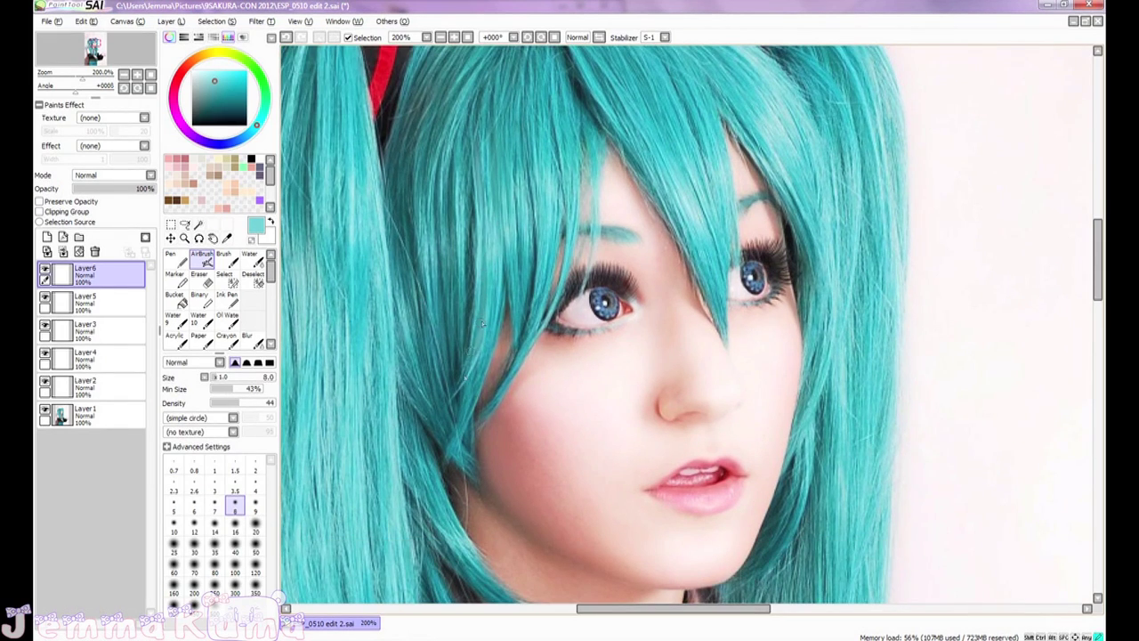
{"action": "mouse_move", "coordinate": [497, 418]}
{"action": "left_mouse_down"}
{"action": "mouse_move", "coordinate": [475, 460]}
{"action": "mouse_move", "coordinate": [500, 431]}
{"action": "left_mouse_up"}
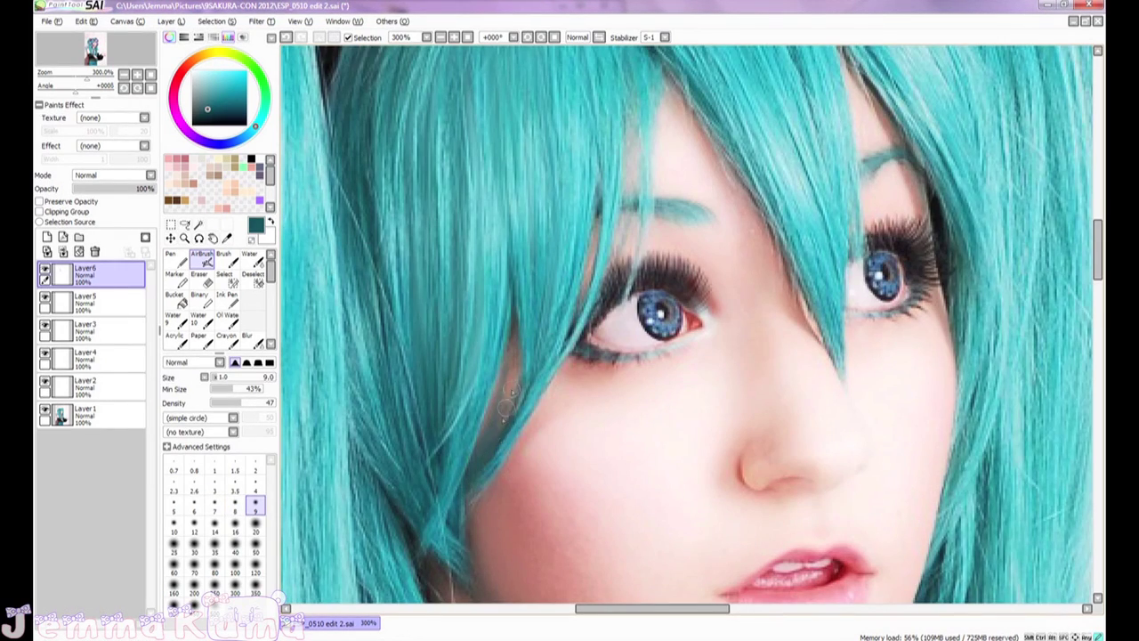
{"action": "left_click_drag", "start_coordinate": [515, 392], "coordinate": [502, 418]}
- Sample a mid teal from the lower hair and fill the gap in the bangs beside the cheek with Pen strokes
{"action": "left_click", "coordinate": [415, 478], "text": "alt"}
{"action": "key", "text": "n"}
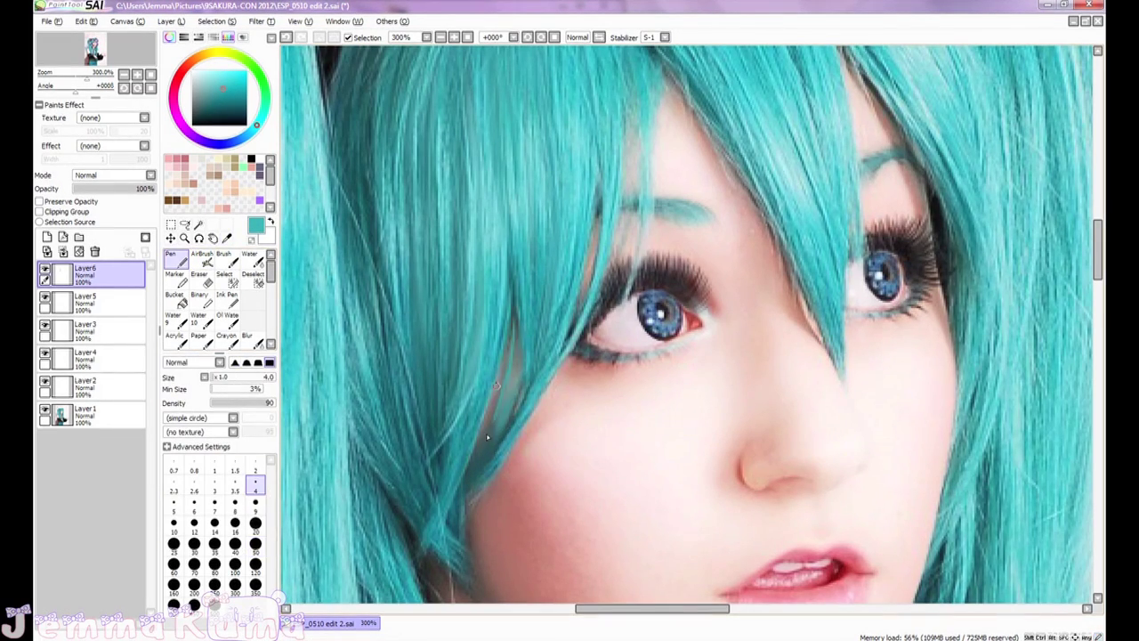
{"action": "left_click", "coordinate": [255, 505]}
{"action": "left_click_drag", "start_coordinate": [514, 286], "coordinate": [513, 347]}
{"action": "mouse_move", "coordinate": [502, 379]}
{"action": "left_mouse_down"}
{"action": "mouse_move", "coordinate": [512, 341]}
{"action": "mouse_move", "coordinate": [492, 447]}
{"action": "left_mouse_up"}
{"action": "left_click_drag", "start_coordinate": [516, 389], "coordinate": [496, 443]}
{"action": "scroll", "coordinate": [598, 235], "scroll_direction": "down", "scroll_amount": 3}
{"action": "scroll", "coordinate": [602, 222], "scroll_direction": "up", "scroll_amount": 2}
{"action": "left_click_drag", "start_coordinate": [508, 286], "coordinate": [513, 249]}
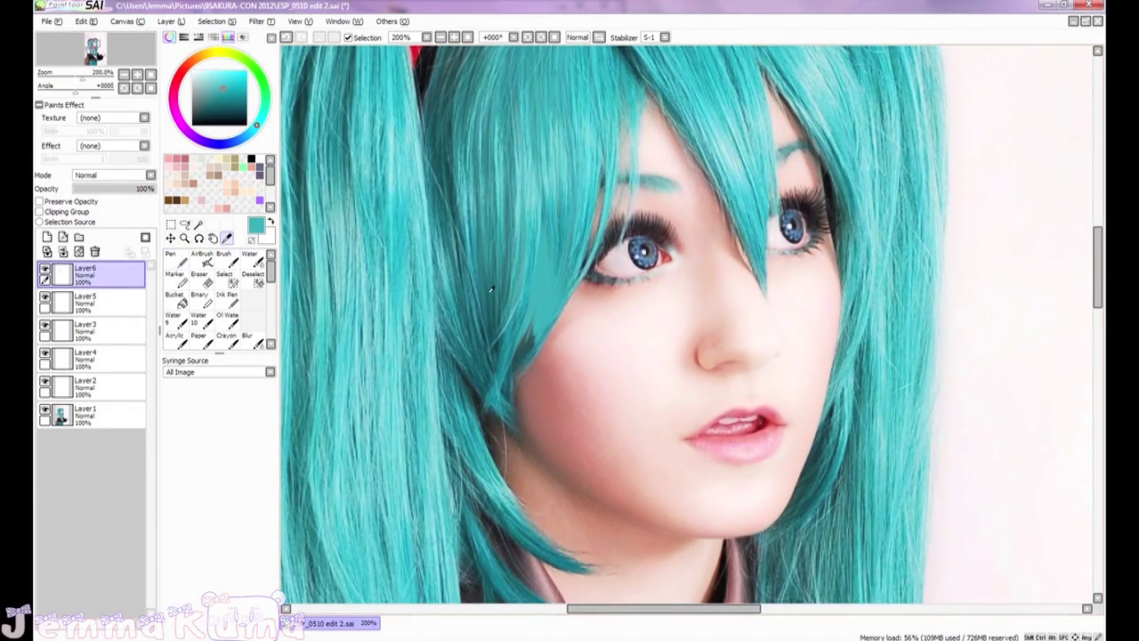
- Sample teals from the ponytail and add fine strands over the filled bangs with the Pen at size 1
{"action": "left_click", "coordinate": [337, 222], "text": "alt"}
{"action": "left_click", "coordinate": [202, 259]}
{"action": "key", "text": "n"}
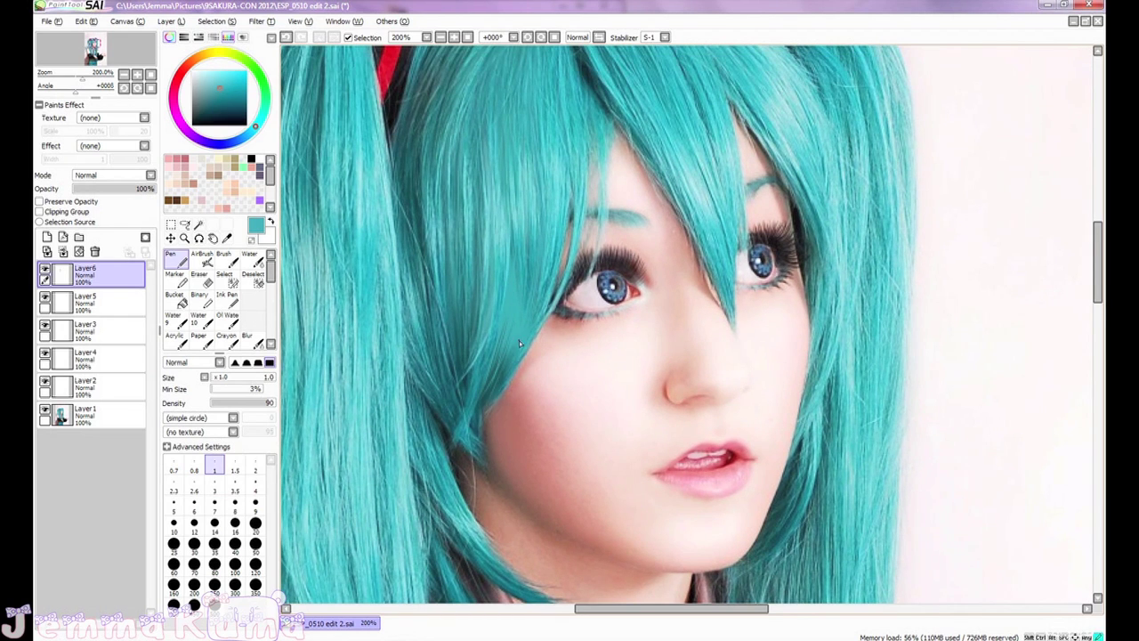
{"action": "left_click", "coordinate": [227, 239]}
{"action": "left_click", "coordinate": [338, 239]}
{"action": "left_click", "coordinate": [202, 259]}
{"action": "left_click", "coordinate": [176, 259]}
- Sample a dark teal from the ponytail and tones from the bangs, shading the filled area with the AirBrush at sizes 4 and 5
{"action": "left_click", "coordinate": [227, 238]}
{"action": "left_click", "coordinate": [353, 408]}
{"action": "left_click", "coordinate": [202, 259]}
{"action": "left_click", "coordinate": [260, 485]}
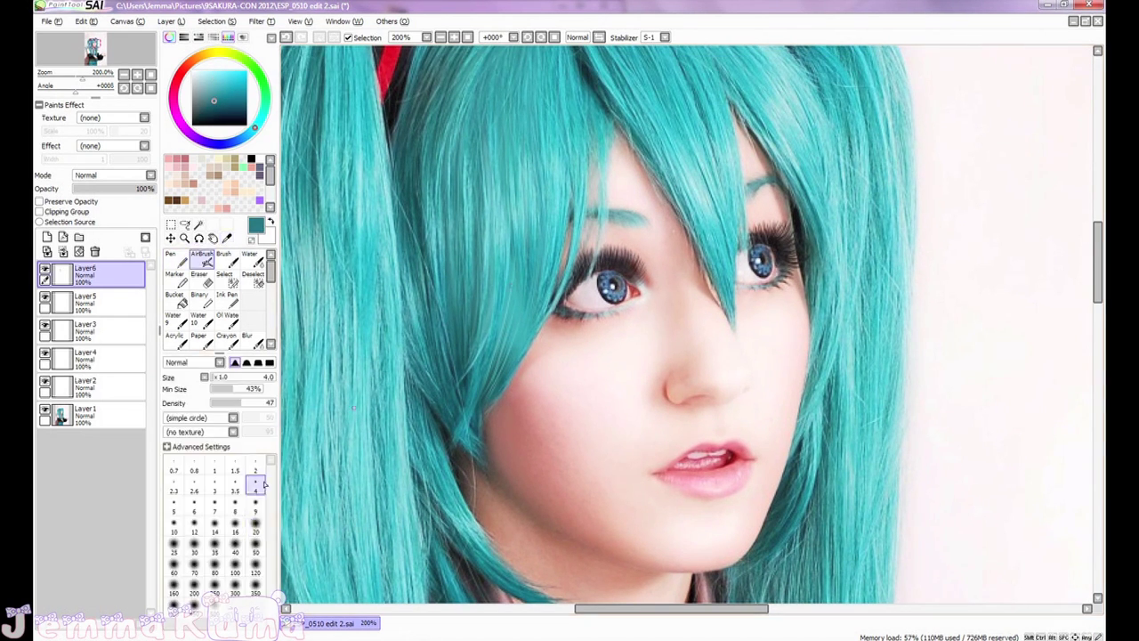
{"action": "left_click", "coordinate": [527, 271], "text": "alt"}
{"action": "left_click_drag", "start_coordinate": [511, 338], "coordinate": [492, 362]}
{"action": "key", "text": "]"}
{"action": "left_click", "coordinate": [514, 314], "text": "alt"}
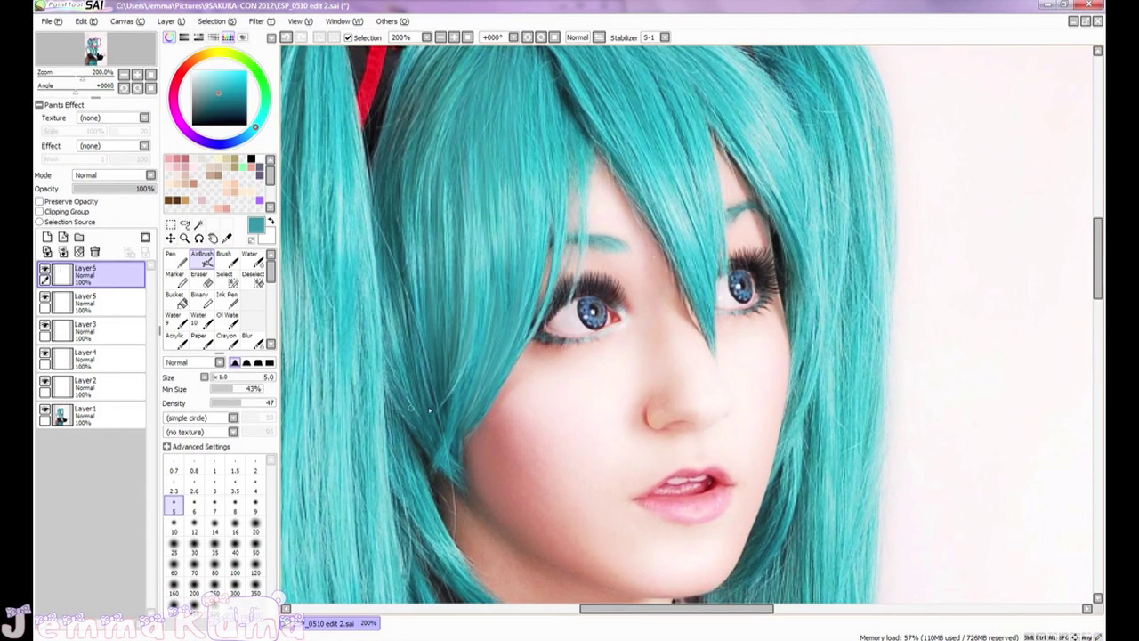
- Sample a grayish dark teal from the ponytail and airbrush shading along the lower tips of the side bangs
{"action": "left_click", "coordinate": [226, 238]}
{"action": "left_click", "coordinate": [364, 370]}
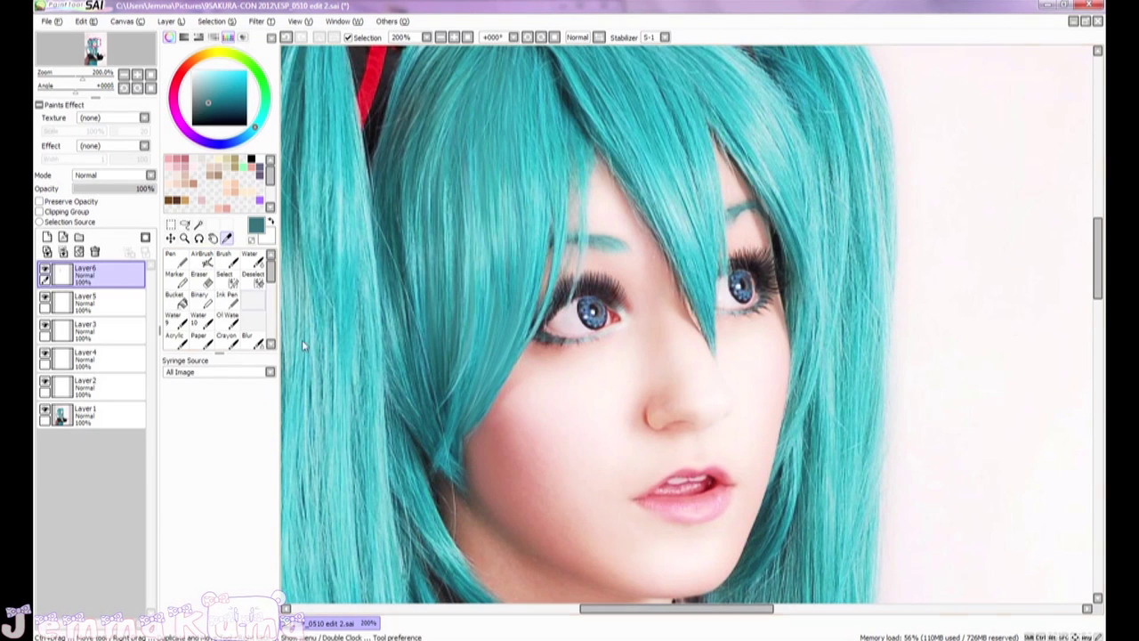
{"action": "left_click", "coordinate": [203, 259]}
{"action": "left_click", "coordinate": [256, 526]}
{"action": "left_click_drag", "start_coordinate": [455, 427], "coordinate": [481, 383]}
{"action": "left_click", "coordinate": [255, 506]}
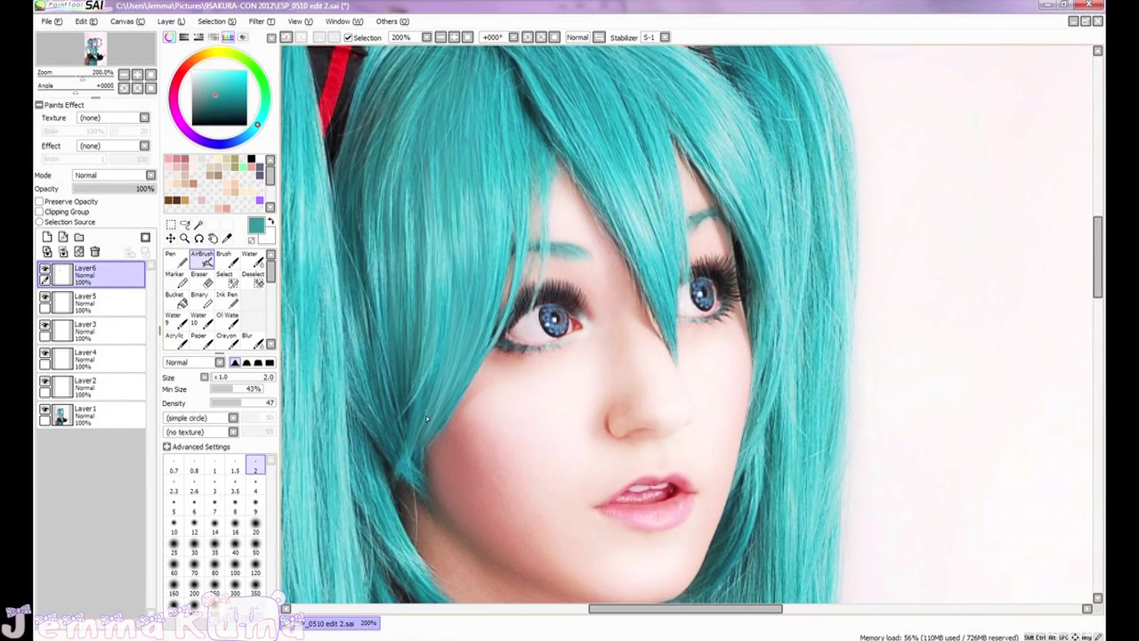
- Toggle the visibility of Layer6 to compare the hair with and without the painted strands
{"action": "scroll", "coordinate": [471, 364], "scroll_direction": "down", "scroll_amount": 3}
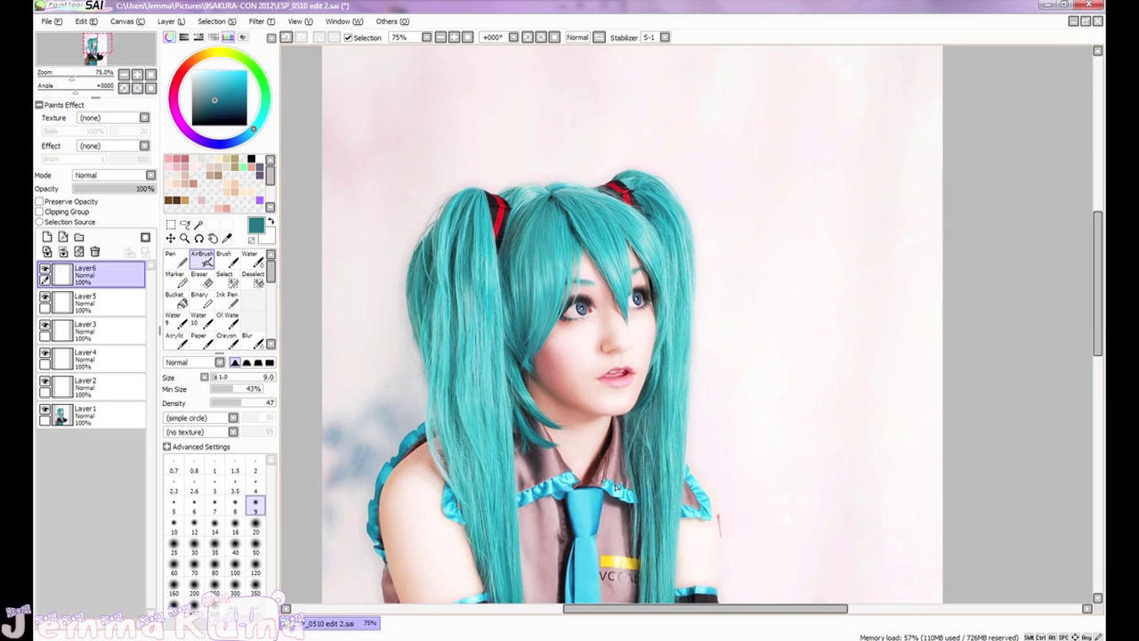
{"action": "left_click_drag", "start_coordinate": [570, 391], "coordinate": [575, 337]}
{"action": "left_click", "coordinate": [44, 269]}
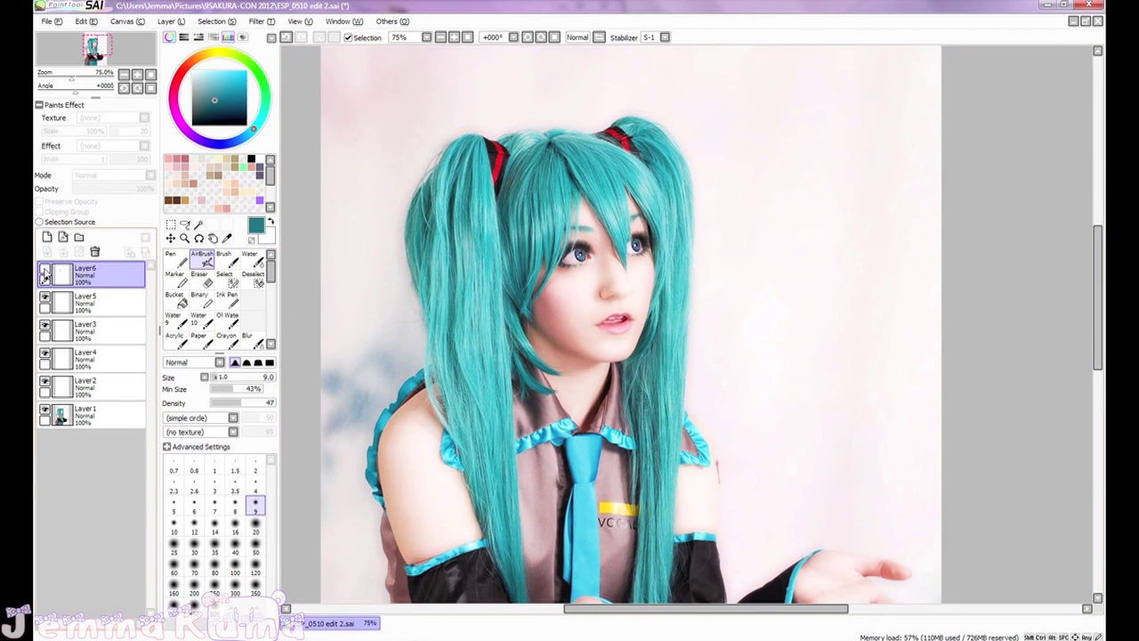
{"action": "left_click", "coordinate": [44, 270]}
- Sample light teals from the bangs and airbrush soft highlights along the central bangs at sizes 9 and 4
{"action": "scroll", "coordinate": [514, 294], "scroll_direction": "up", "scroll_amount": 4}
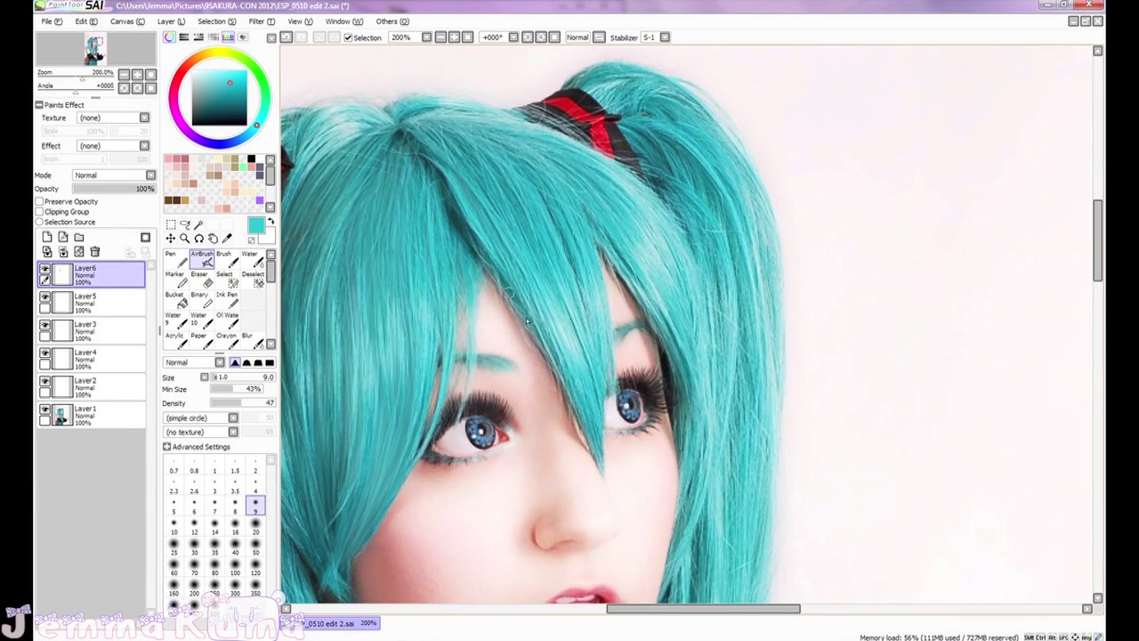
{"action": "left_click", "coordinate": [500, 216], "text": "alt"}
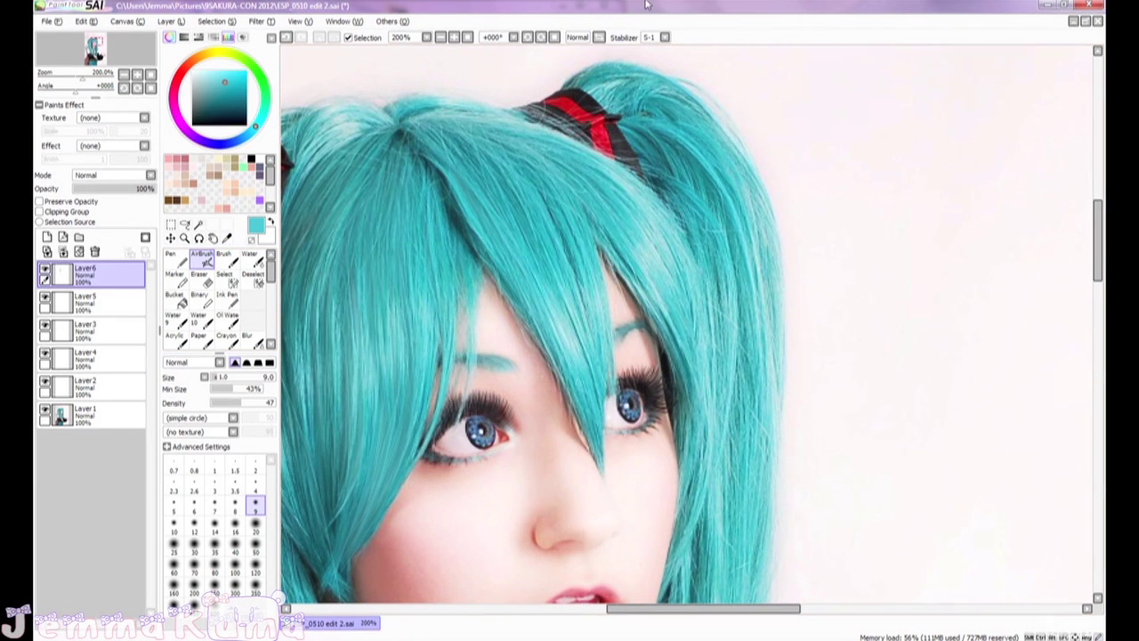
{"action": "scroll", "coordinate": [527, 287], "scroll_direction": "down", "scroll_amount": 4}
{"action": "scroll", "coordinate": [528, 287], "scroll_direction": "up", "scroll_amount": 4}
{"action": "left_click", "coordinate": [479, 228], "text": "alt"}
{"action": "left_click_drag", "start_coordinate": [522, 305], "coordinate": [501, 276]}
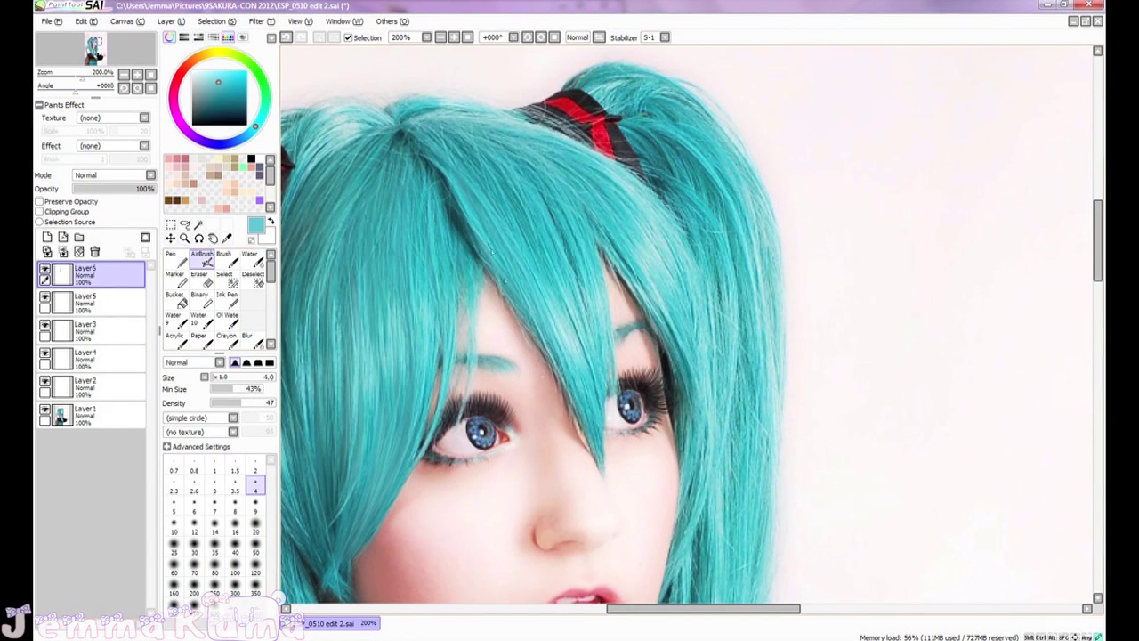
- Sample lighter and paler teals from the bangs and airbrush highlights toward the pointed central bang at sizes 9 and 7
{"action": "scroll", "coordinate": [479, 243], "scroll_direction": "down", "scroll_amount": 1}
{"action": "left_click", "coordinate": [255, 505]}
{"action": "left_click", "coordinate": [529, 311], "text": "alt"}
{"action": "left_click", "coordinate": [427, 248], "text": "alt"}
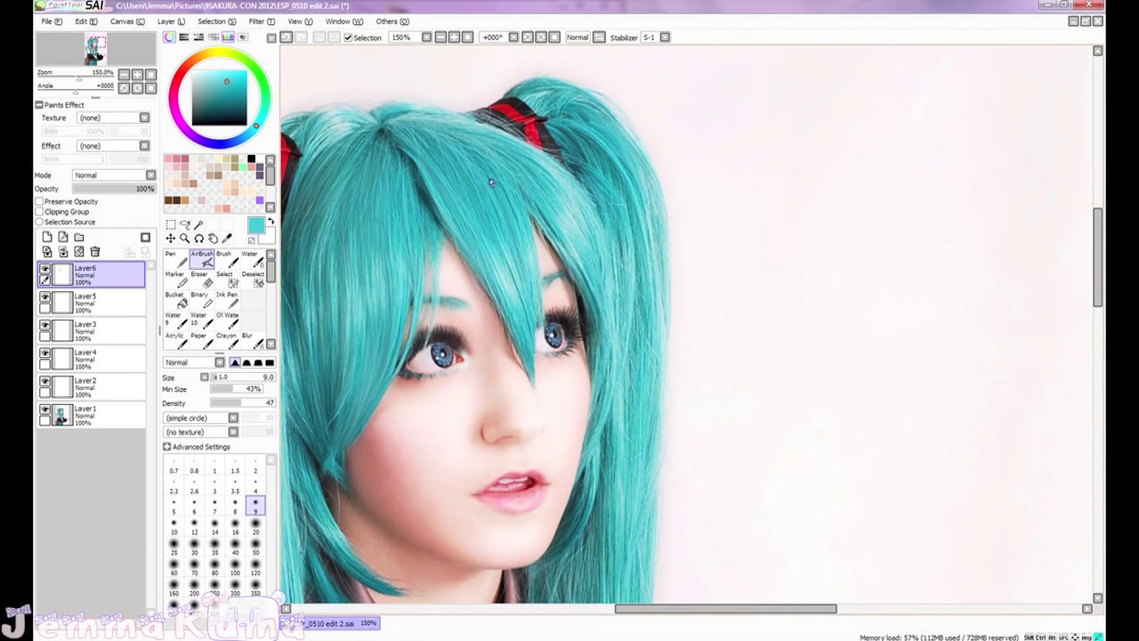
{"action": "left_click", "coordinate": [431, 249], "text": "alt"}
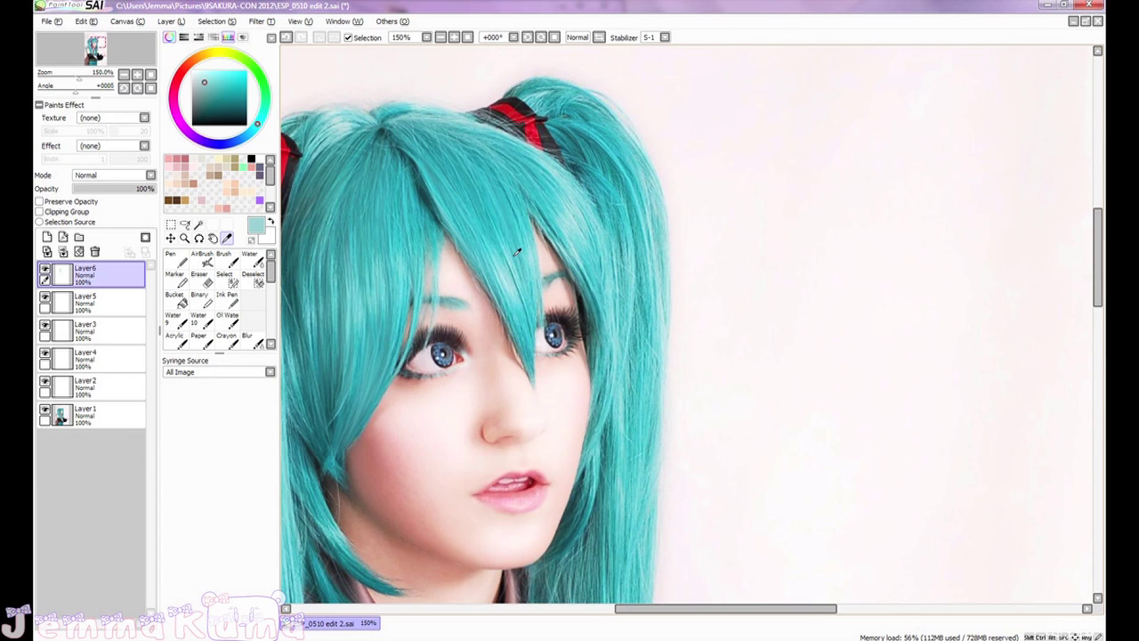
{"action": "scroll", "coordinate": [506, 257], "scroll_direction": "up", "scroll_amount": 1}
{"action": "left_click", "coordinate": [214, 503]}
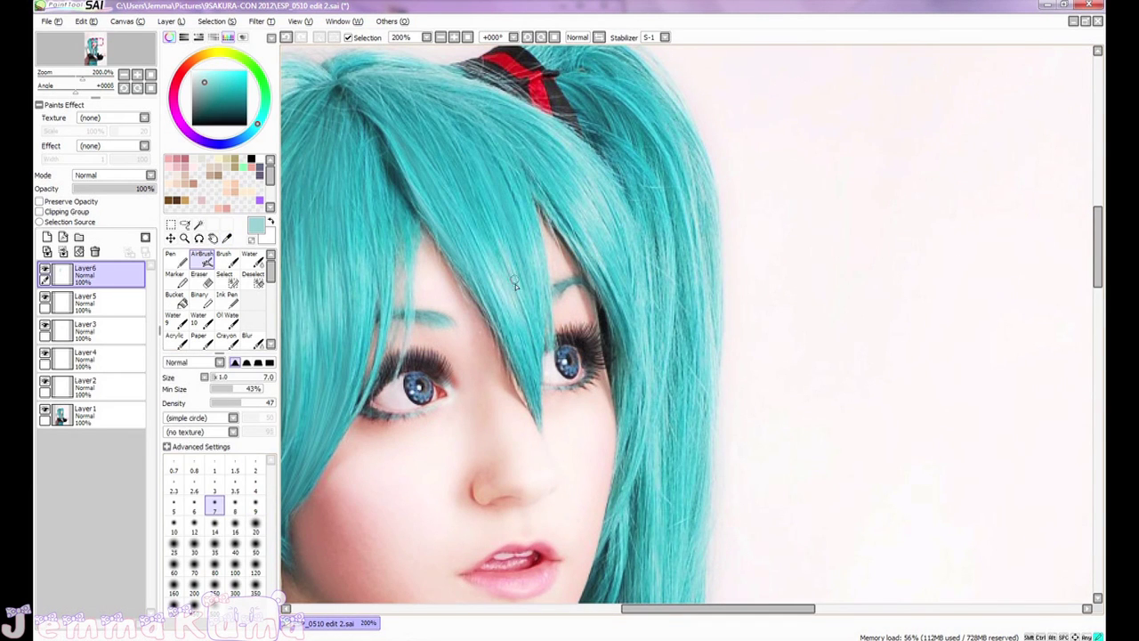
{"action": "left_click", "coordinate": [502, 271], "text": "alt"}
{"action": "mouse_move", "coordinate": [503, 272]}
{"action": "left_mouse_down"}
{"action": "mouse_move", "coordinate": [490, 293]}
{"action": "mouse_move", "coordinate": [445, 301]}
{"action": "left_mouse_up"}
- Sample pale teals and airbrush highlights along the side bangs next to the right ponytail at size 7
{"action": "left_click", "coordinate": [484, 213], "text": "alt"}
{"action": "left_click_drag", "start_coordinate": [479, 207], "coordinate": [507, 254]}
{"action": "left_click", "coordinate": [501, 237], "text": "alt"}
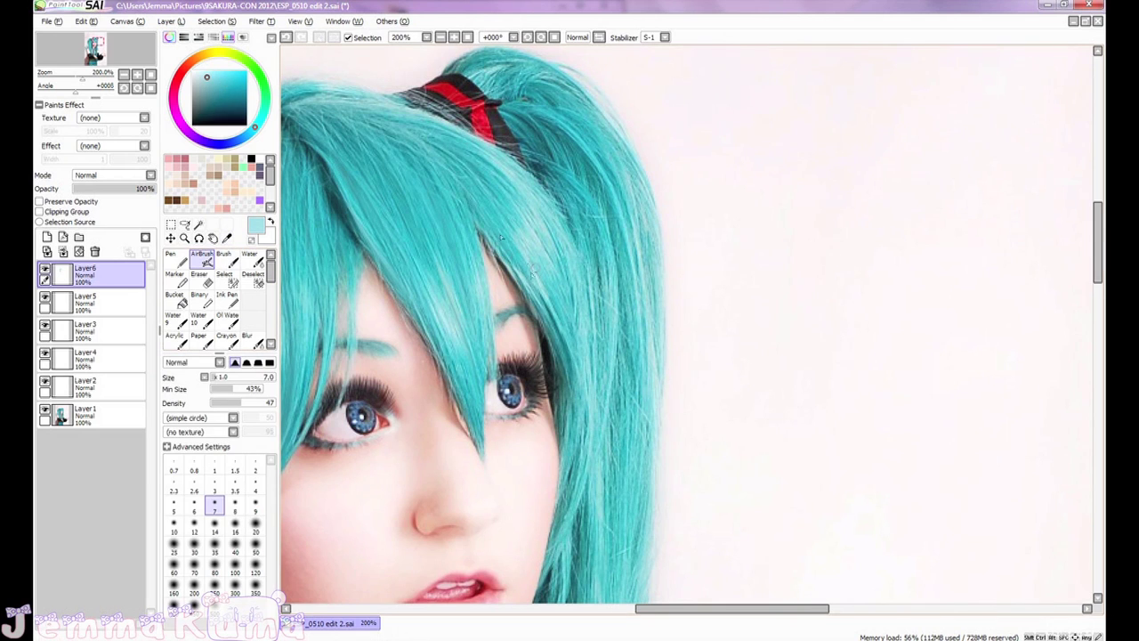
{"action": "left_click_drag", "start_coordinate": [470, 197], "coordinate": [518, 280]}
{"action": "mouse_move", "coordinate": [573, 313]}
{"action": "left_mouse_down"}
{"action": "mouse_move", "coordinate": [539, 281]}
{"action": "mouse_move", "coordinate": [544, 354]}
{"action": "left_mouse_up"}
{"action": "left_click", "coordinate": [523, 264], "text": "alt"}
{"action": "left_click", "coordinate": [509, 220], "text": "alt"}
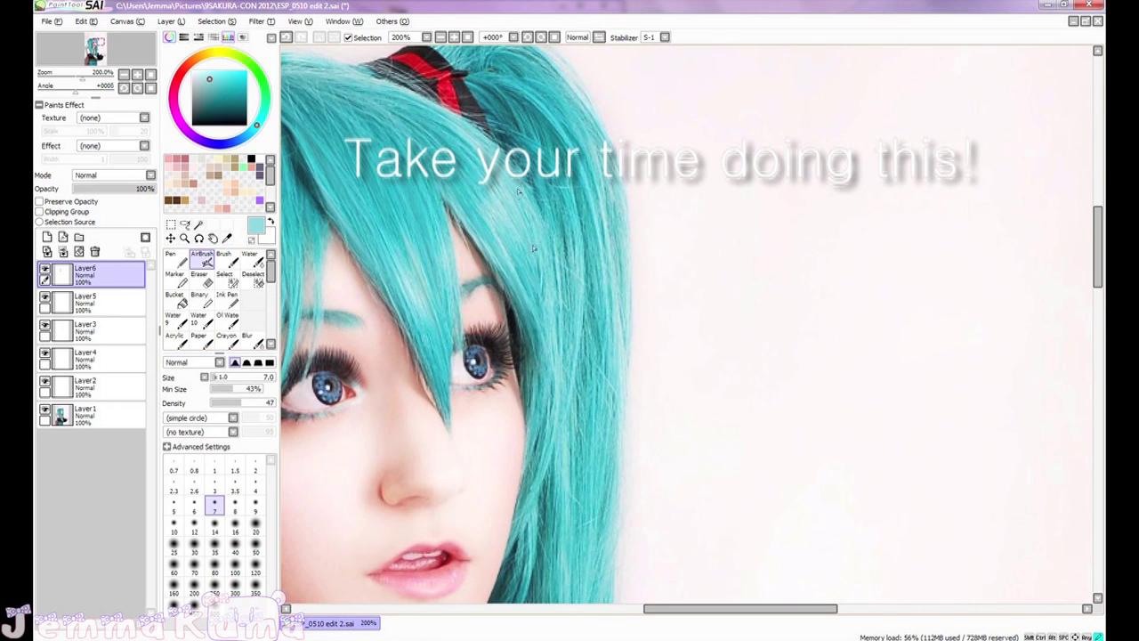
{"action": "left_click_drag", "start_coordinate": [537, 284], "coordinate": [567, 337]}
{"action": "left_click", "coordinate": [478, 185], "text": "alt"}
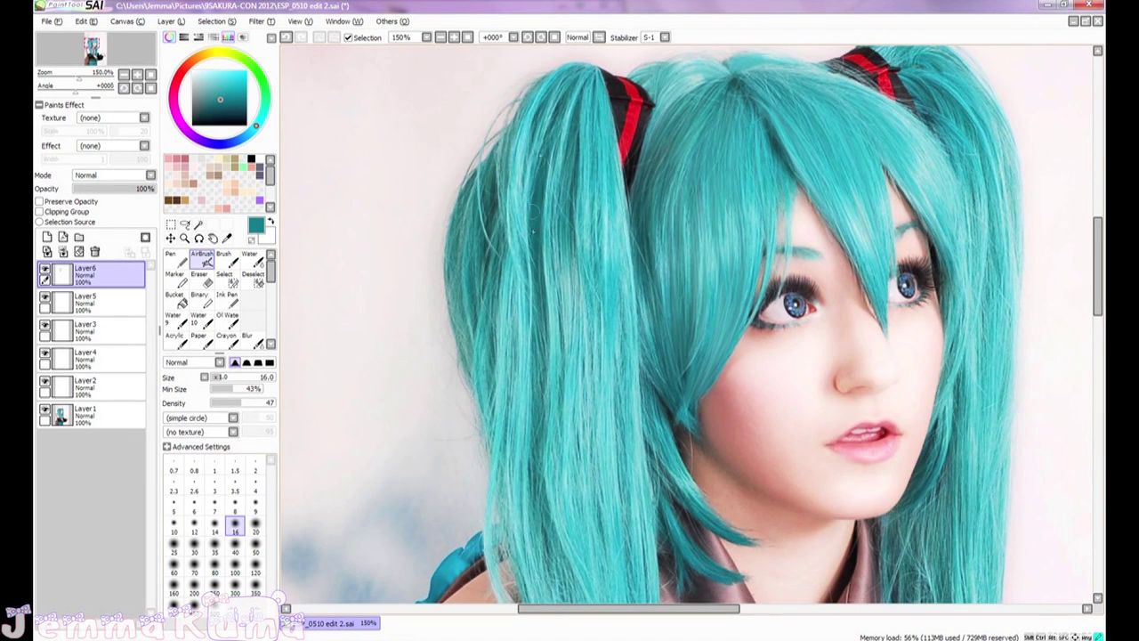
- Sample a teal from the left ponytail and airbrush its upper strands at size 9
{"action": "left_click", "coordinate": [227, 238]}
{"action": "left_click", "coordinate": [516, 178]}
{"action": "left_click", "coordinate": [203, 279]}
{"action": "left_click", "coordinate": [202, 259]}
{"action": "left_click", "coordinate": [257, 504]}
{"action": "left_click_drag", "start_coordinate": [541, 320], "coordinate": [545, 168]}
{"action": "key", "text": "bracketleft"}
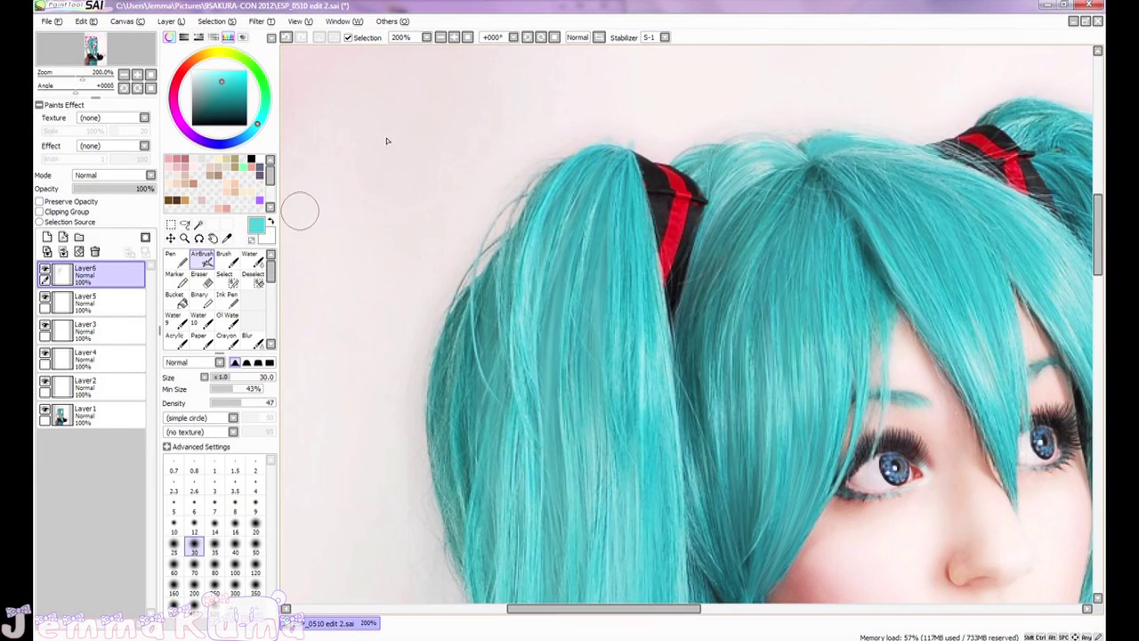
- Airbrush over the loose hairs on the left ponytail's outer edge at size 9 and density 71, adding fine light strands at size 3
{"action": "key", "text": "bracketright"}
{"action": "left_click", "coordinate": [256, 403]}
{"action": "left_click_drag", "start_coordinate": [499, 219], "coordinate": [450, 359]}
{"action": "left_click_drag", "start_coordinate": [535, 186], "coordinate": [488, 249]}
{"action": "left_click_drag", "start_coordinate": [554, 166], "coordinate": [500, 219]}
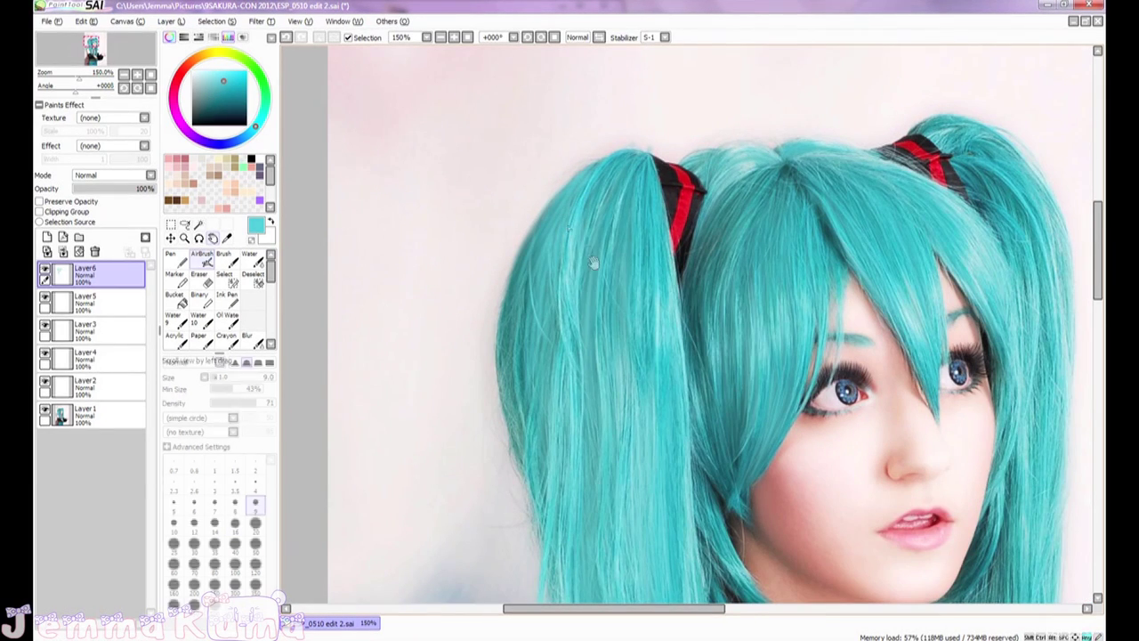
{"action": "mouse_move", "coordinate": [507, 299]}
{"action": "left_mouse_down"}
{"action": "mouse_move", "coordinate": [506, 384]}
{"action": "mouse_move", "coordinate": [522, 450]}
{"action": "mouse_move", "coordinate": [506, 434]}
{"action": "left_mouse_up"}
{"action": "left_click_drag", "start_coordinate": [505, 434], "coordinate": [514, 471]}
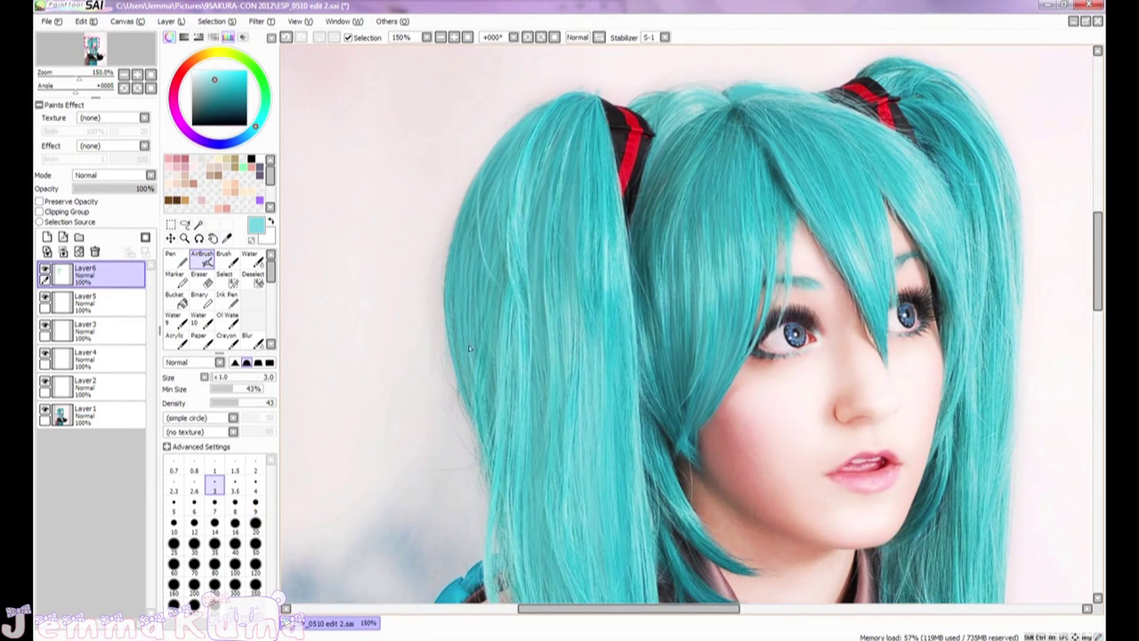
{"action": "left_click_drag", "start_coordinate": [502, 276], "coordinate": [484, 134]}
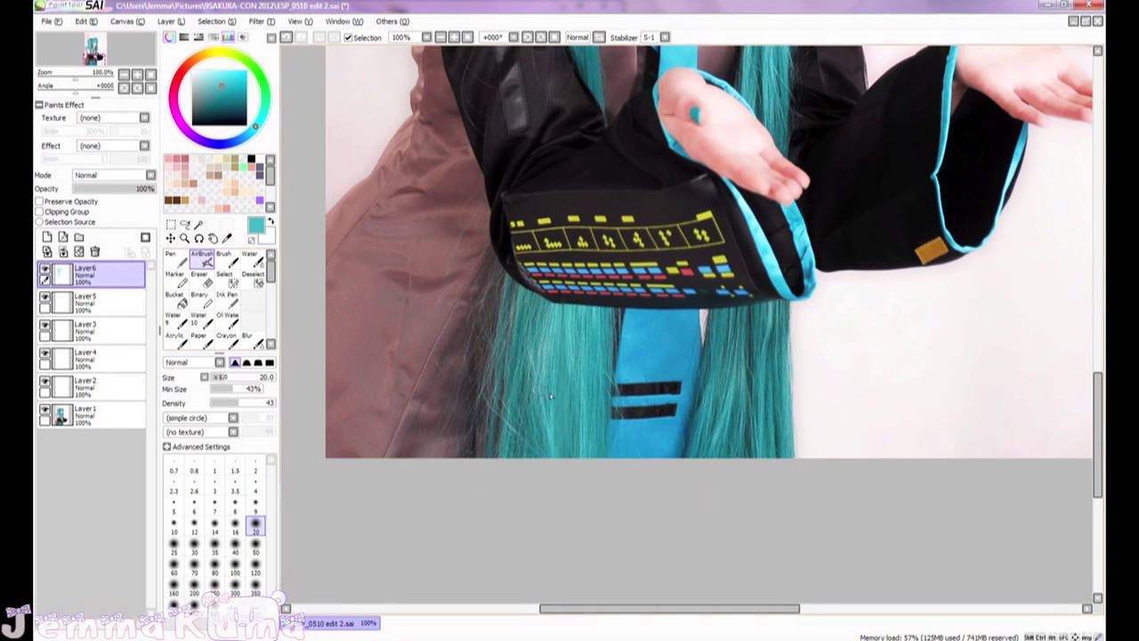
- Sample a teal from the left ponytail's lower end and airbrush downward over it at size 30
{"action": "left_click", "coordinate": [194, 547]}
{"action": "right_click", "coordinate": [524, 374]}
{"action": "left_click_drag", "start_coordinate": [518, 359], "coordinate": [523, 457]}
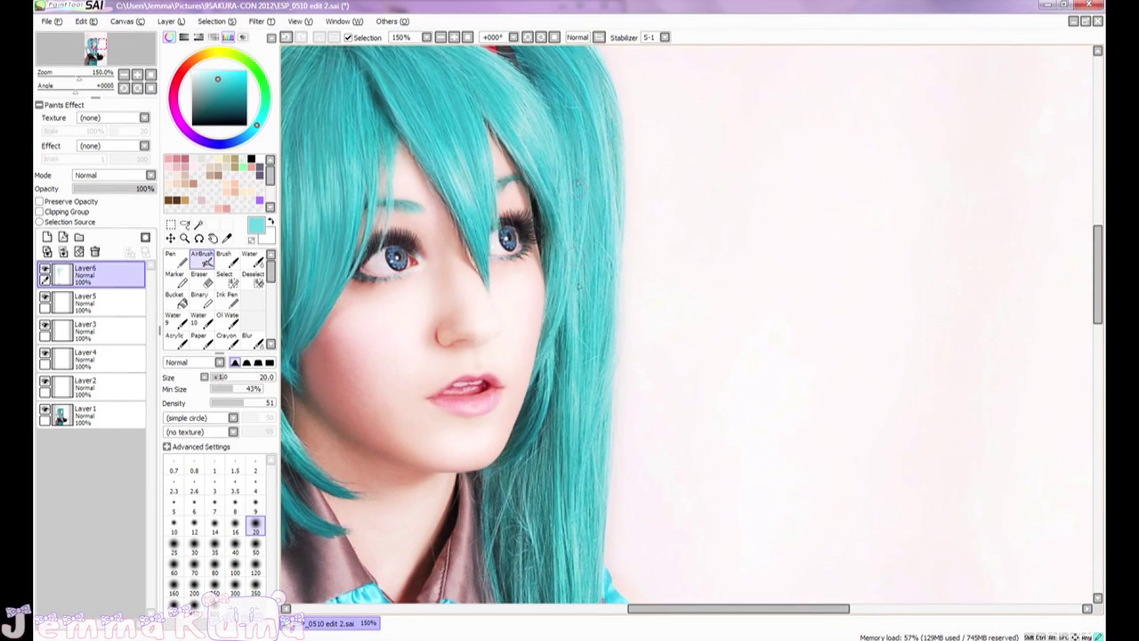
- Airbrush light teal highlights down the right ponytail from neck to hand at size 14 and density 51
{"action": "scroll", "coordinate": [686, 325], "scroll_direction": "up", "scroll_amount": 3}
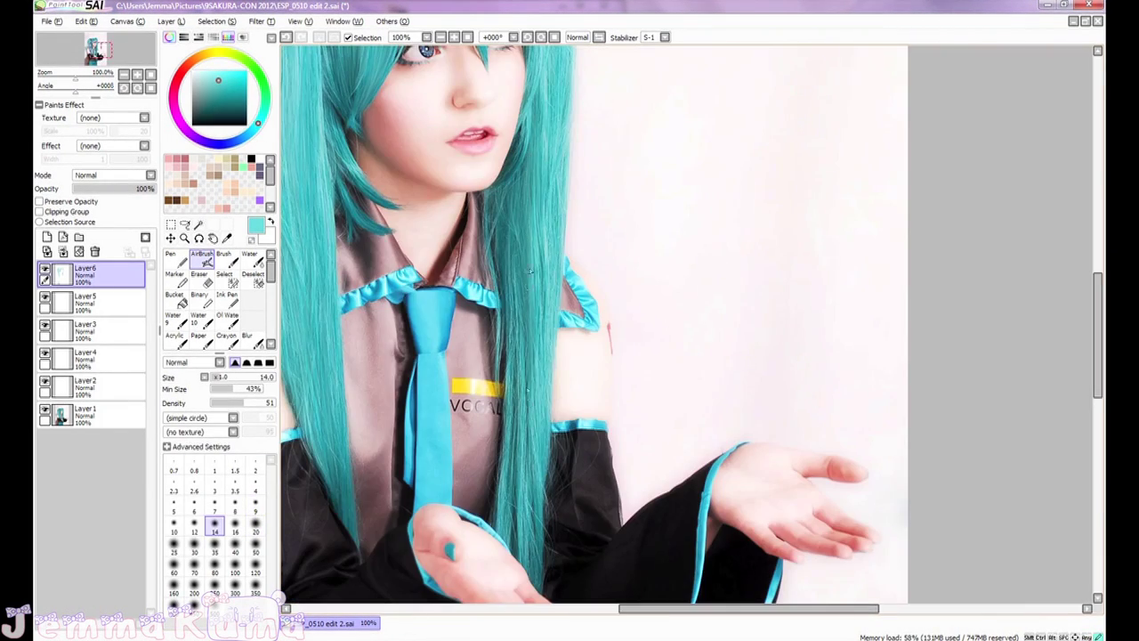
{"action": "mouse_move", "coordinate": [530, 349]}
{"action": "left_mouse_down"}
{"action": "mouse_move", "coordinate": [525, 265]}
{"action": "mouse_move", "coordinate": [524, 383]}
{"action": "left_mouse_up"}
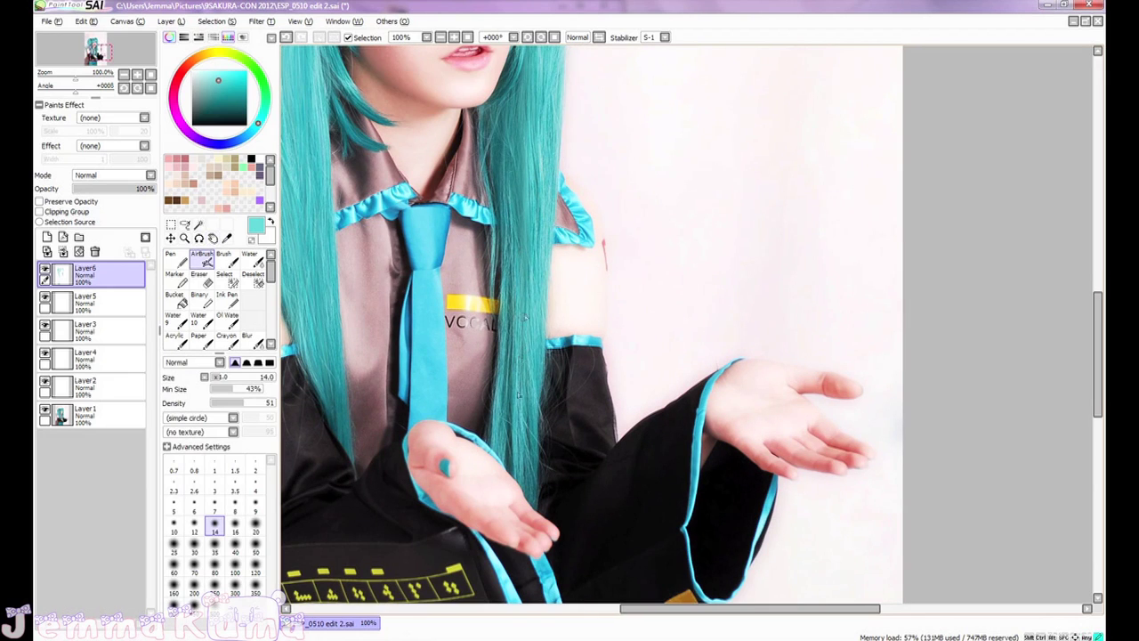
{"action": "left_click_drag", "start_coordinate": [512, 268], "coordinate": [508, 406]}
{"action": "left_click_drag", "start_coordinate": [509, 332], "coordinate": [505, 419]}
{"action": "left_click_drag", "start_coordinate": [510, 194], "coordinate": [510, 254]}
{"action": "scroll", "coordinate": [529, 158], "scroll_direction": "up", "scroll_amount": 2}
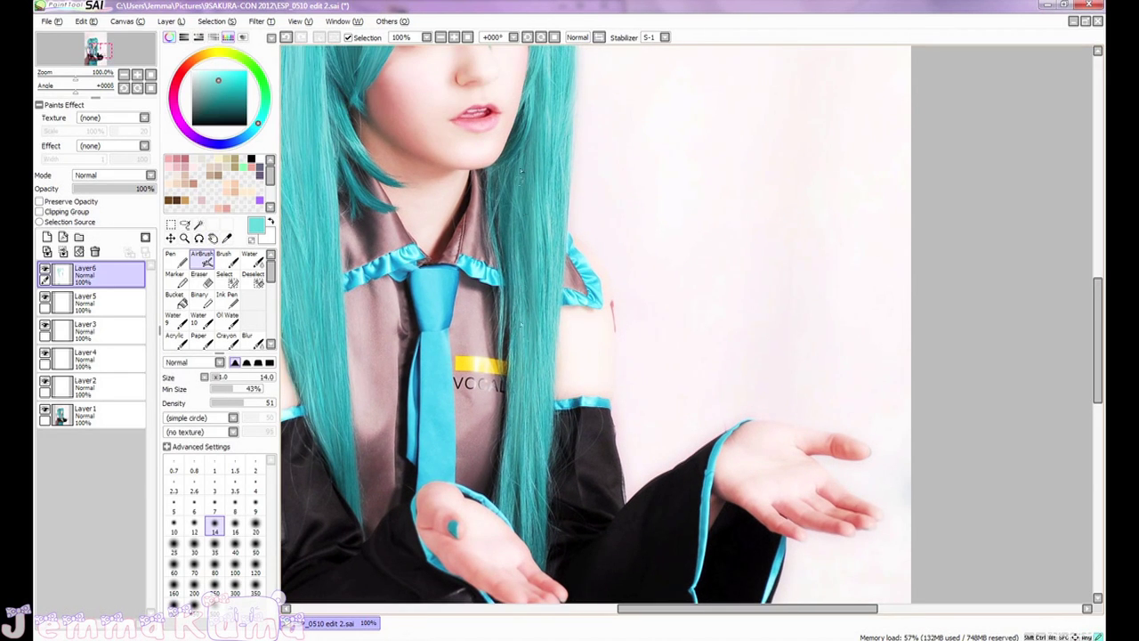
{"action": "left_click_drag", "start_coordinate": [512, 169], "coordinate": [511, 266]}
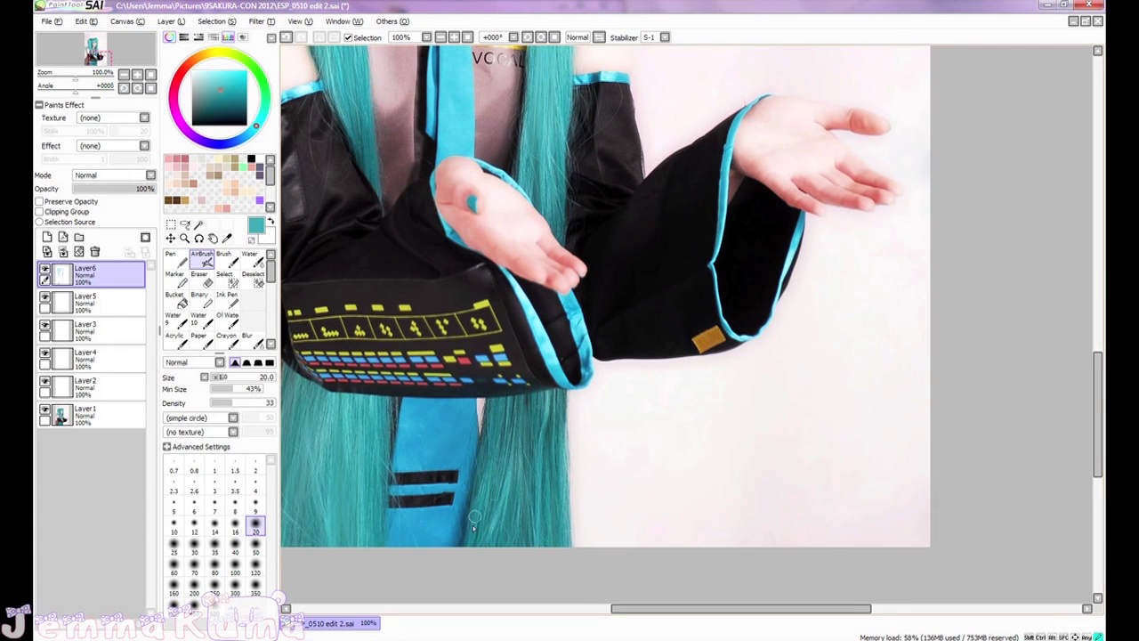
- Sample a light teal and airbrush the right ponytail's end below the sleeve at size 50 and density 33
{"action": "scroll", "coordinate": [474, 518], "scroll_direction": "down", "scroll_amount": 1}
{"action": "right_click", "coordinate": [549, 386]}
{"action": "left_click", "coordinate": [255, 547]}
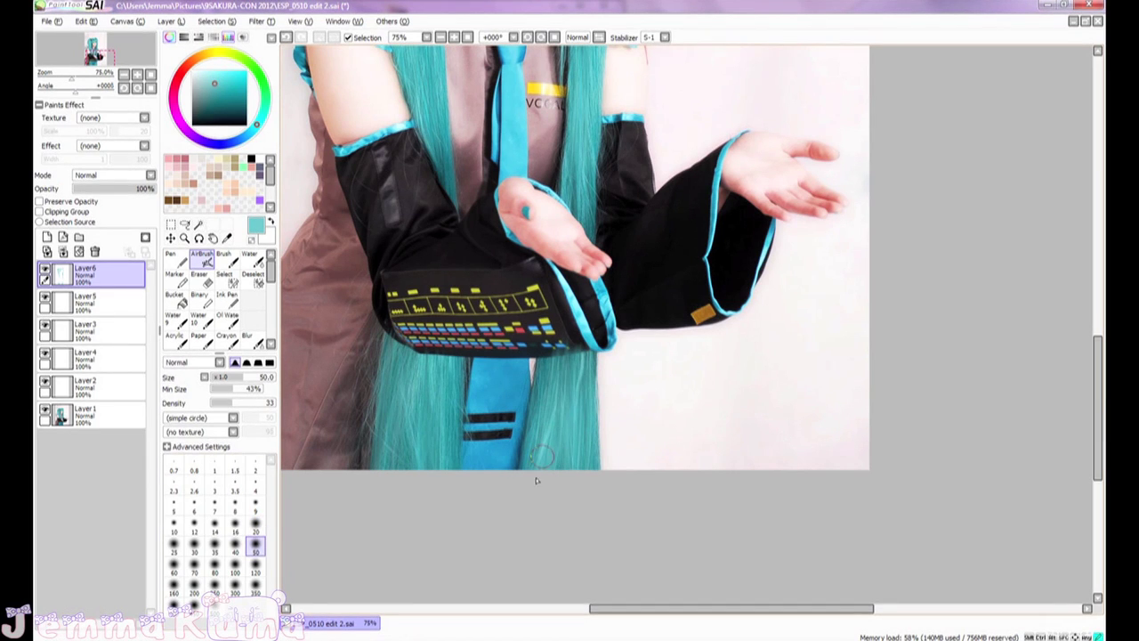
{"action": "scroll", "coordinate": [613, 453], "scroll_direction": "down", "scroll_amount": 1}
{"action": "scroll", "coordinate": [611, 371], "scroll_direction": "up", "scroll_amount": 2}
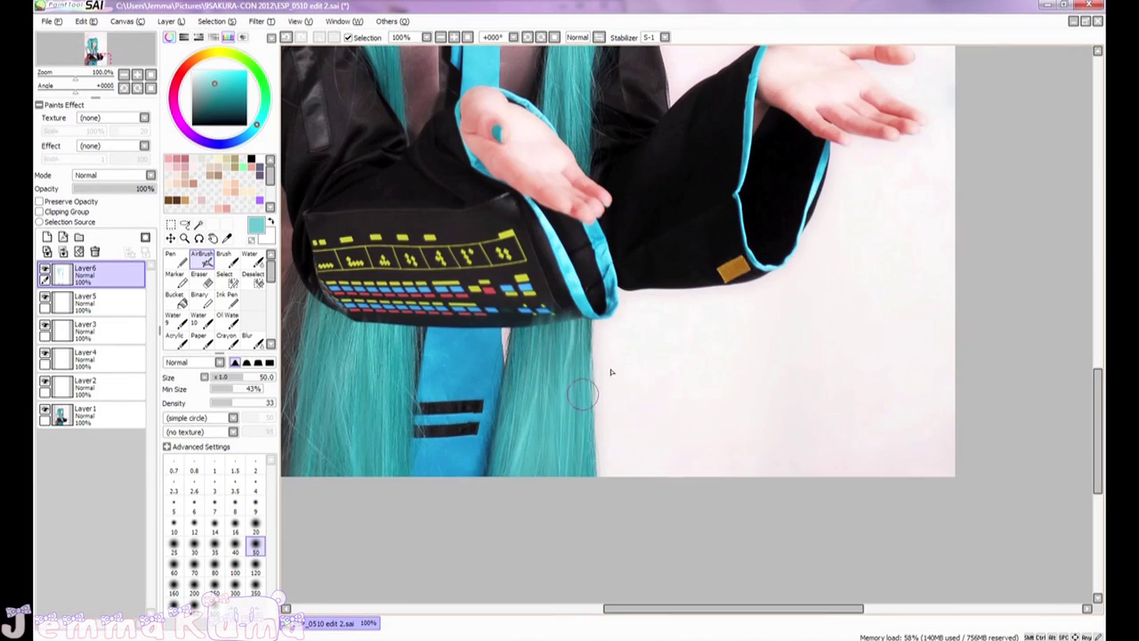
- Resample a pale teal, airbrush more highlights on the ponytails at sizes 70 and 20, and reduce Layer6's opacity to 90%
{"action": "scroll", "coordinate": [615, 545], "scroll_direction": "down", "scroll_amount": 2}
{"action": "left_click", "coordinate": [194, 567]}
{"action": "right_click", "coordinate": [625, 516]}
{"action": "left_click_drag", "start_coordinate": [641, 519], "coordinate": [642, 497]}
{"action": "left_click_drag", "start_coordinate": [474, 301], "coordinate": [479, 243]}
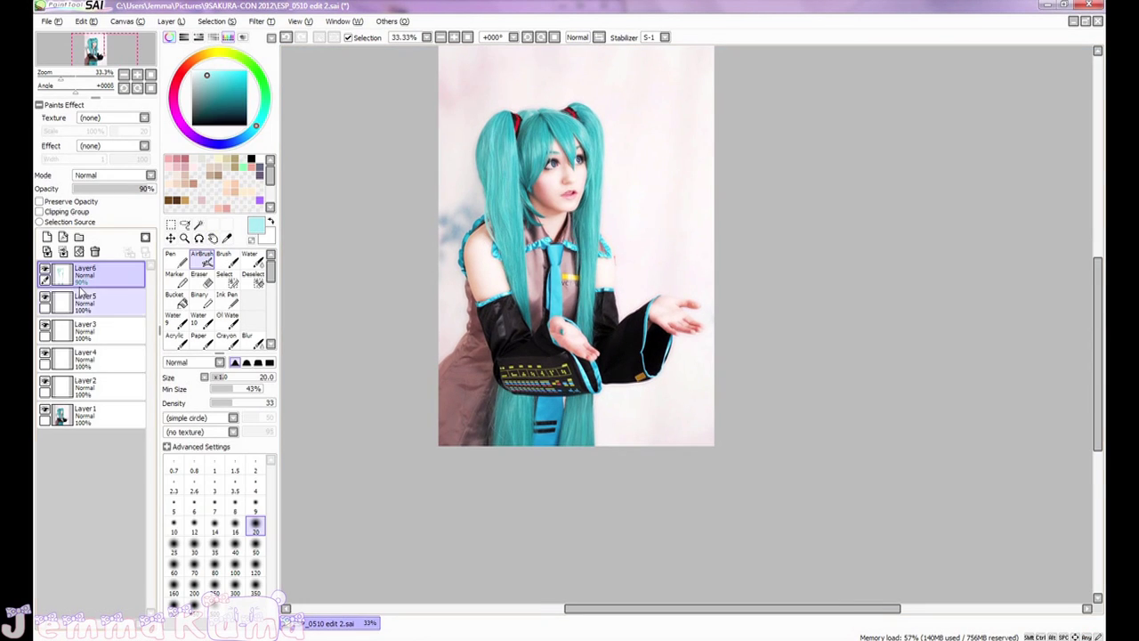
- Toggle Layer6's visibility twice to compare the wig with and without the painted highlights
{"action": "left_click", "coordinate": [46, 270]}
{"action": "left_click", "coordinate": [48, 270]}
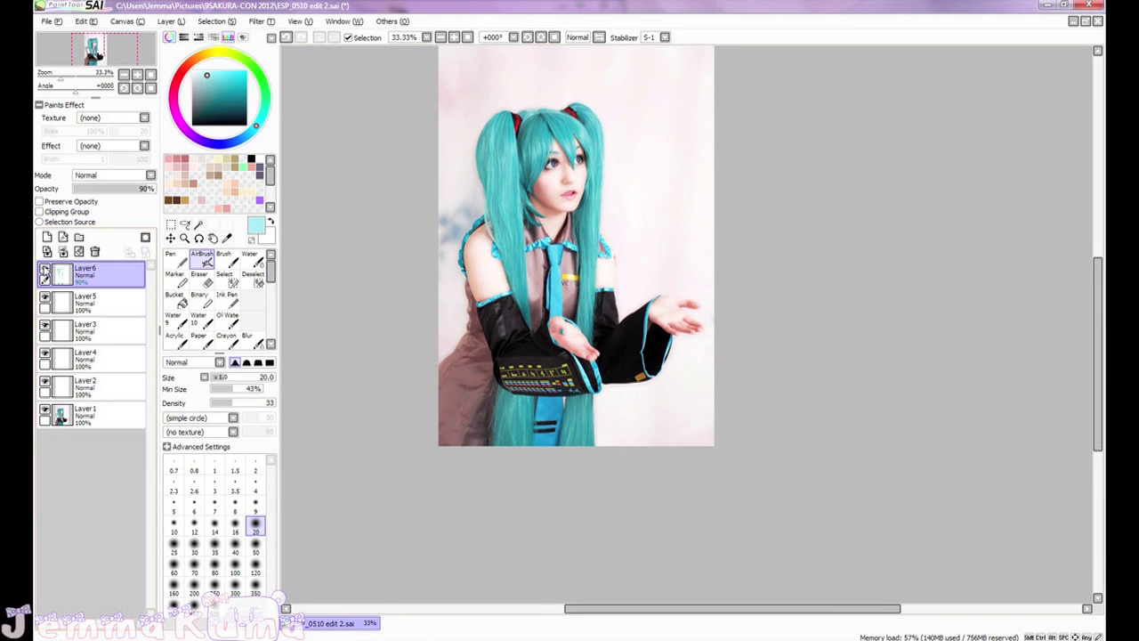
{"action": "left_click", "coordinate": [46, 270]}
{"action": "left_click", "coordinate": [46, 270]}
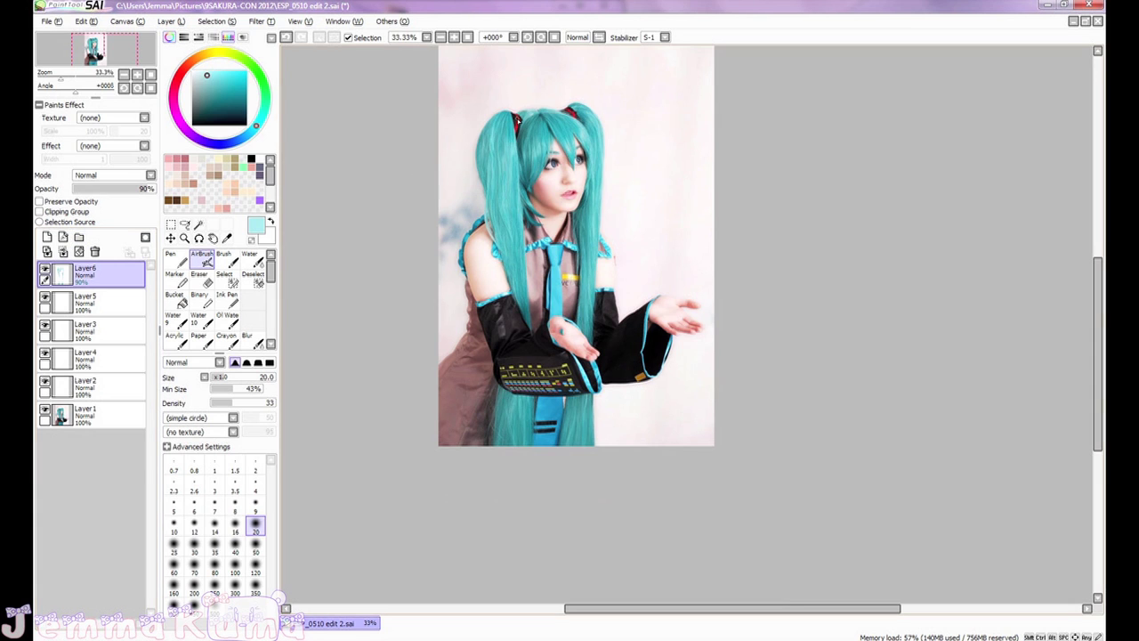
- Add a new layer above Layer6 and airbrush light teal over the irises of both eyes at size 8
{"action": "scroll", "coordinate": [516, 119], "scroll_direction": "up", "scroll_amount": 2}
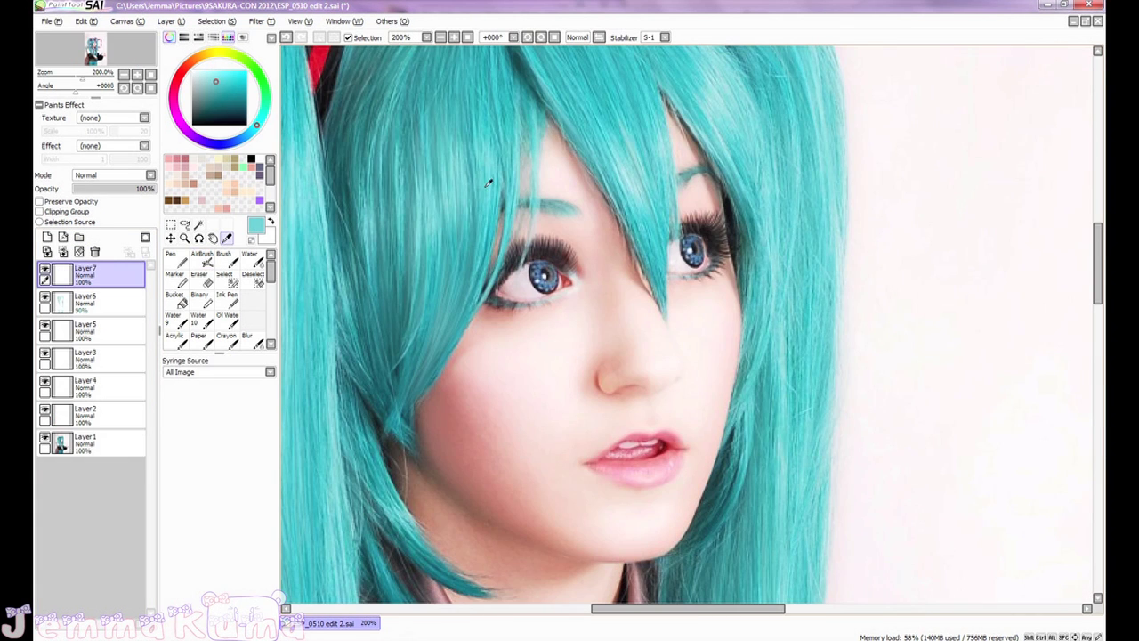
{"action": "scroll", "coordinate": [651, 296], "scroll_direction": "up", "scroll_amount": 2}
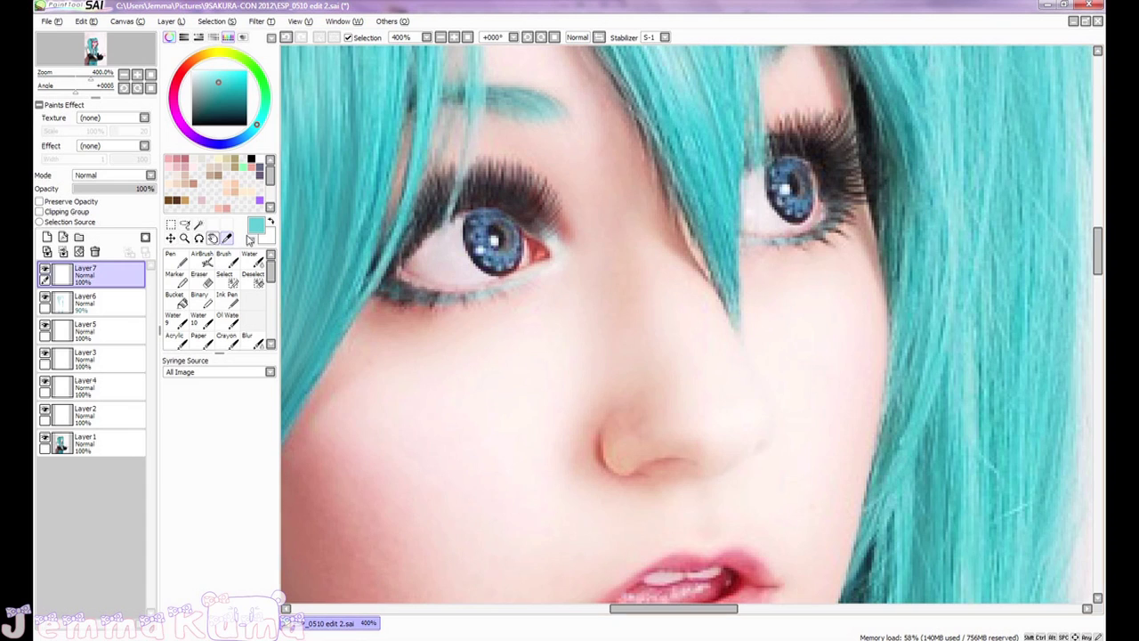
{"action": "left_click", "coordinate": [202, 259]}
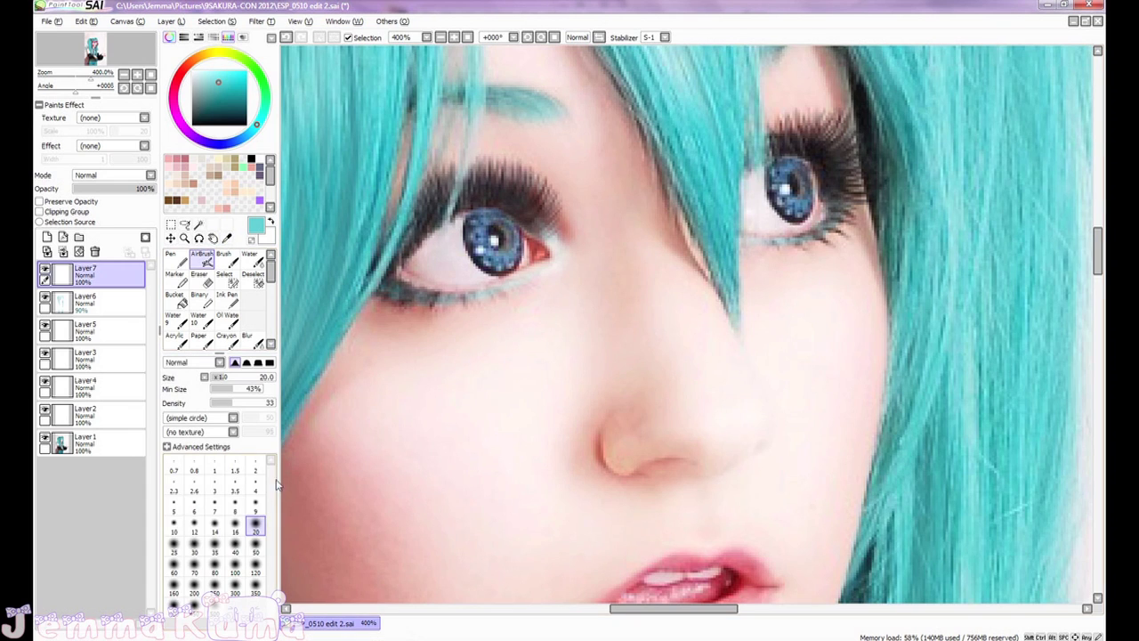
{"action": "left_click", "coordinate": [255, 503]}
{"action": "key", "text": "bracketleft"}
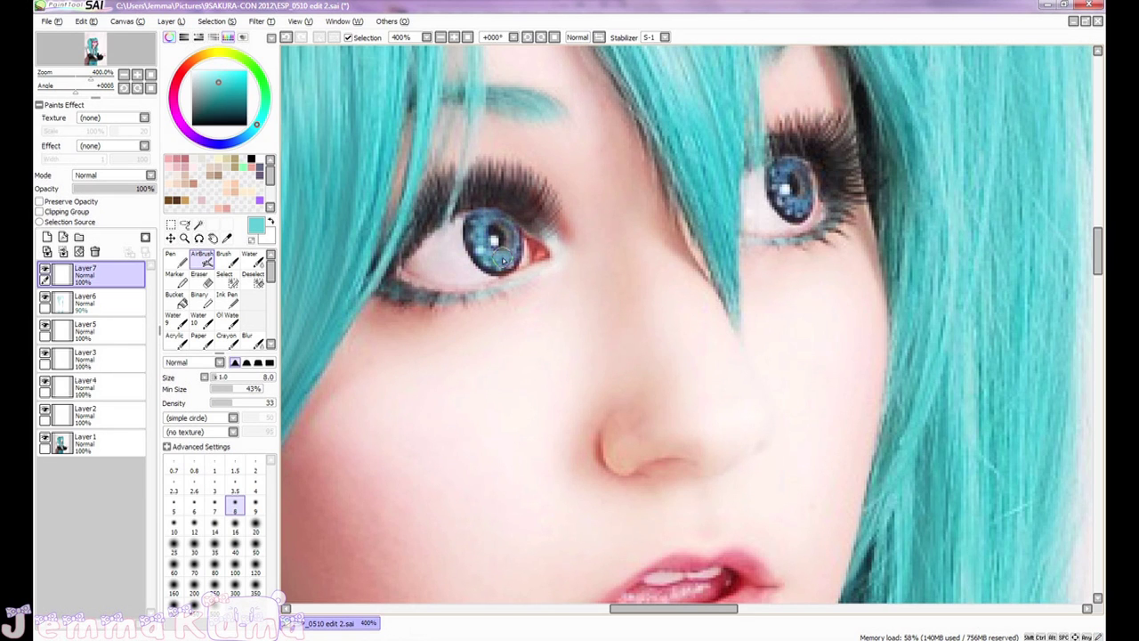
{"action": "mouse_move", "coordinate": [506, 222]}
{"action": "left_mouse_down"}
{"action": "mouse_move", "coordinate": [506, 267]}
{"action": "mouse_move", "coordinate": [495, 216]}
{"action": "mouse_move", "coordinate": [507, 258]}
{"action": "mouse_move", "coordinate": [511, 226]}
{"action": "mouse_move", "coordinate": [593, 243]}
{"action": "left_mouse_up"}
{"action": "mouse_move", "coordinate": [557, 234]}
{"action": "left_mouse_down"}
{"action": "mouse_move", "coordinate": [595, 279]}
{"action": "mouse_move", "coordinate": [368, 323]}
{"action": "left_mouse_up"}
{"action": "mouse_move", "coordinate": [632, 234]}
{"action": "left_mouse_down"}
{"action": "mouse_move", "coordinate": [654, 272]}
{"action": "mouse_move", "coordinate": [641, 264]}
{"action": "mouse_move", "coordinate": [643, 229]}
{"action": "mouse_move", "coordinate": [680, 252]}
{"action": "left_mouse_up"}
- Sample a bluer tone from the eye and refine the irises with the AirBrush at size 2
{"action": "right_click", "coordinate": [657, 260]}
{"action": "left_click", "coordinate": [256, 465]}
{"action": "scroll", "coordinate": [658, 267], "scroll_direction": "down", "scroll_amount": 5}
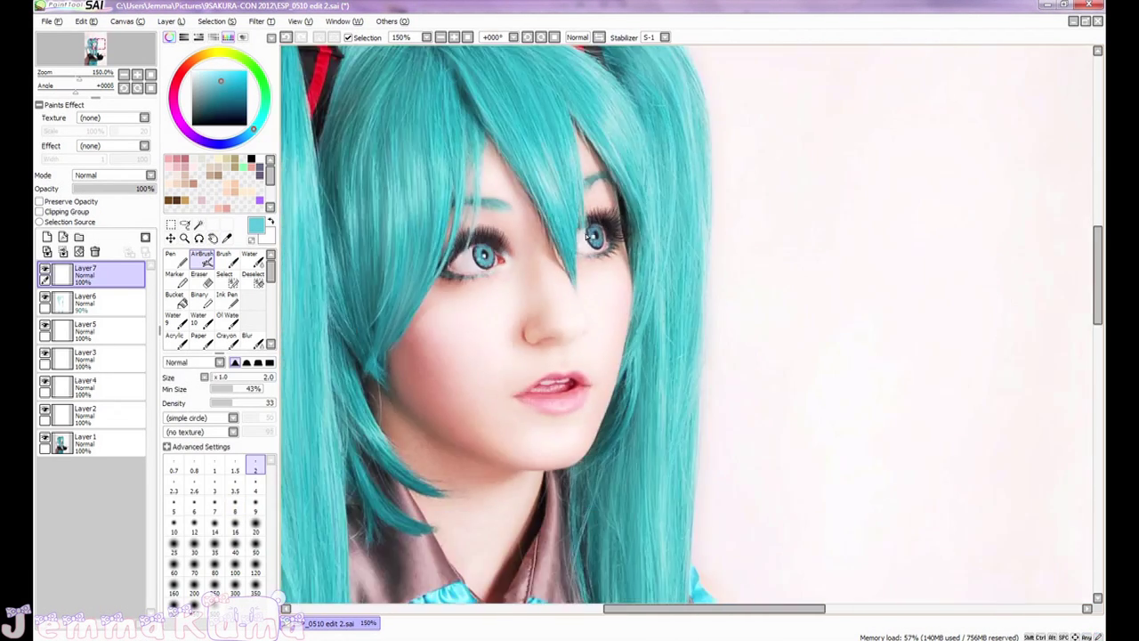
{"action": "left_click_drag", "start_coordinate": [526, 294], "coordinate": [566, 303]}
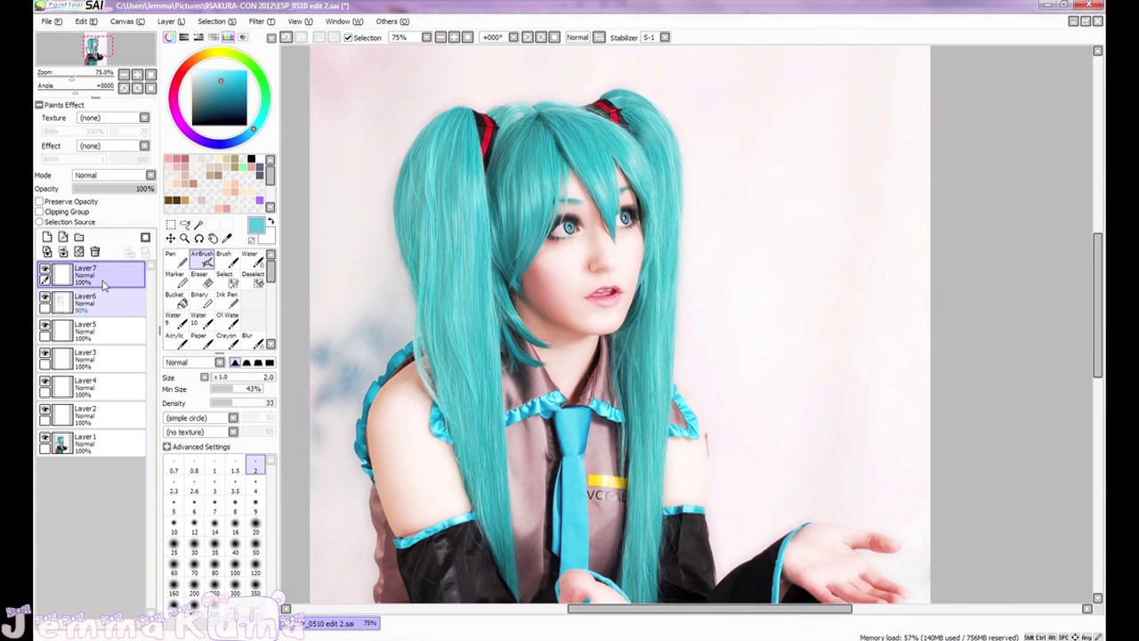
- Reduce Layer7's opacity to 70% and toggle its visibility to compare the recolored eyes with the original ones
{"action": "left_click", "coordinate": [45, 269]}
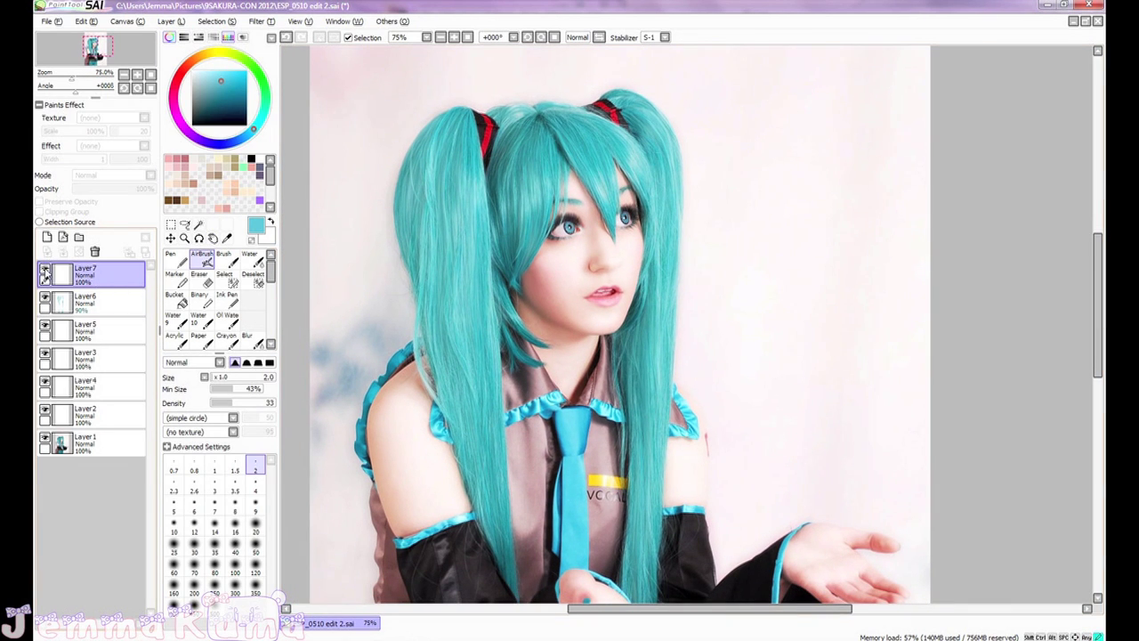
{"action": "left_click", "coordinate": [45, 269]}
{"action": "left_click", "coordinate": [130, 190]}
{"action": "scroll", "coordinate": [624, 214], "scroll_direction": "up", "scroll_amount": 3}
{"action": "left_click", "coordinate": [46, 268]}
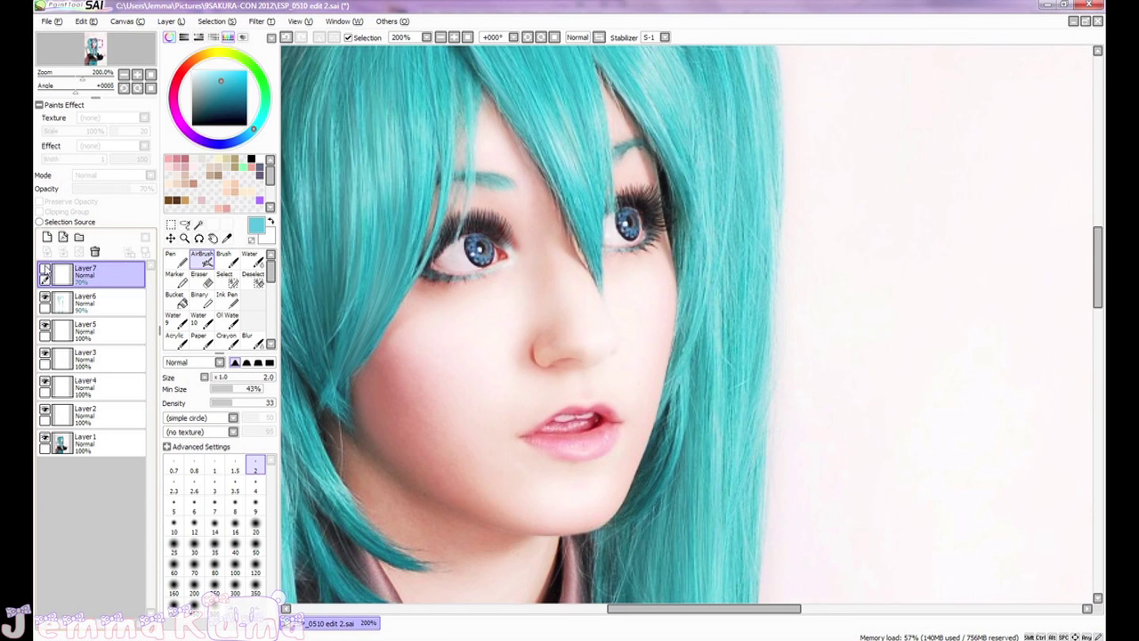
{"action": "left_click", "coordinate": [44, 271]}
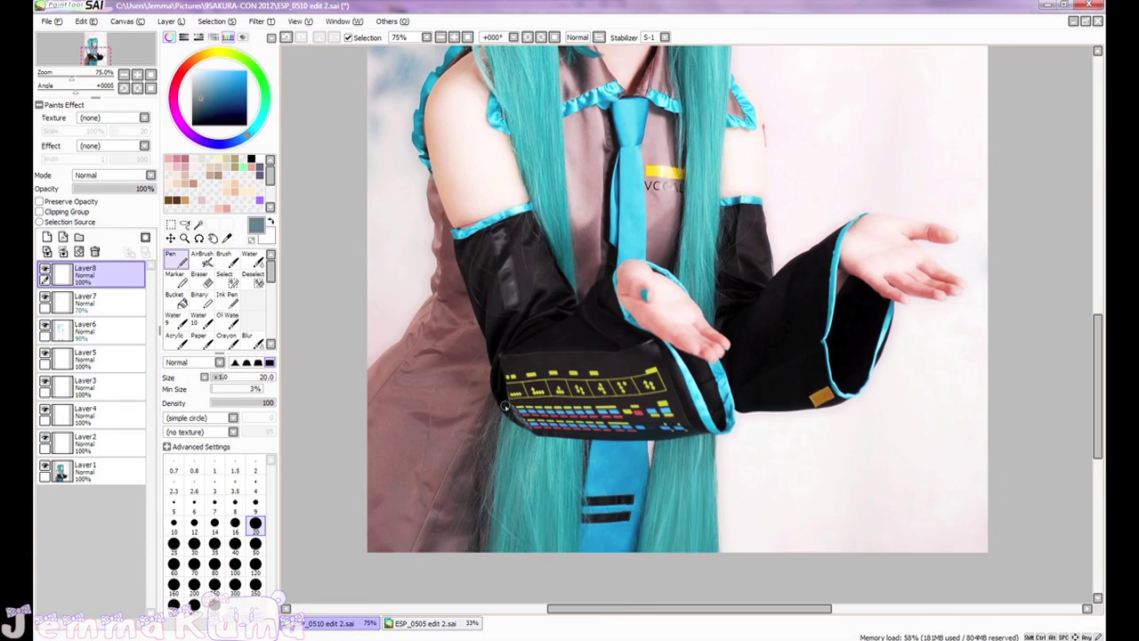
- Block in the brown skirt with bluish gray on new Layer8 using the Pen at sizes 50 and 80
{"action": "left_click", "coordinate": [256, 544]}
{"action": "mouse_move", "coordinate": [422, 367]}
{"action": "left_mouse_down"}
{"action": "mouse_move", "coordinate": [441, 335]}
{"action": "mouse_move", "coordinate": [396, 537]}
{"action": "mouse_move", "coordinate": [406, 453]}
{"action": "mouse_move", "coordinate": [372, 507]}
{"action": "left_mouse_up"}
{"action": "left_click", "coordinate": [215, 566]}
{"action": "mouse_move", "coordinate": [437, 362]}
{"action": "left_mouse_down"}
{"action": "mouse_move", "coordinate": [369, 526]}
{"action": "mouse_move", "coordinate": [445, 400]}
{"action": "mouse_move", "coordinate": [428, 566]}
{"action": "mouse_move", "coordinate": [458, 407]}
{"action": "mouse_move", "coordinate": [461, 511]}
{"action": "mouse_move", "coordinate": [471, 411]}
{"action": "mouse_move", "coordinate": [466, 433]}
{"action": "mouse_move", "coordinate": [445, 435]}
{"action": "mouse_move", "coordinate": [455, 374]}
{"action": "mouse_move", "coordinate": [425, 377]}
{"action": "mouse_move", "coordinate": [357, 460]}
{"action": "left_mouse_up"}
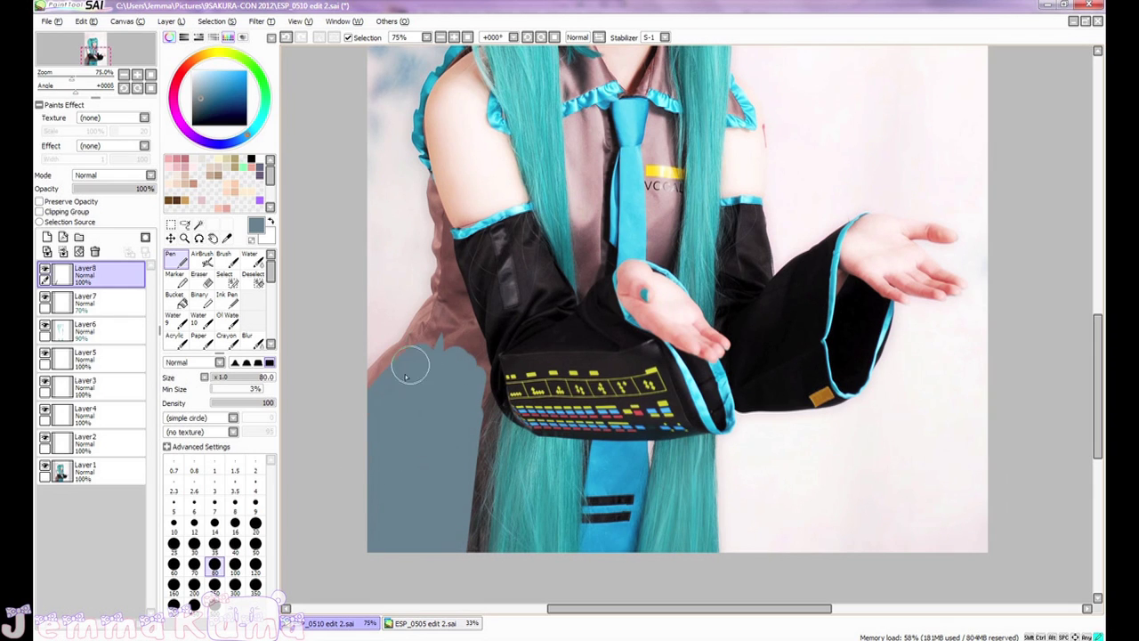
- Extend the bluish-gray fill along the skirt's outer edge and beside the left ponytail with the Pen at sizes 40 and 20
{"action": "left_click", "coordinate": [255, 522]}
{"action": "left_click", "coordinate": [235, 543]}
{"action": "mouse_move", "coordinate": [480, 433]}
{"action": "left_mouse_down"}
{"action": "mouse_move", "coordinate": [472, 557]}
{"action": "mouse_move", "coordinate": [486, 445]}
{"action": "mouse_move", "coordinate": [475, 488]}
{"action": "mouse_move", "coordinate": [480, 569]}
{"action": "mouse_move", "coordinate": [486, 471]}
{"action": "mouse_move", "coordinate": [484, 575]}
{"action": "mouse_move", "coordinate": [492, 428]}
{"action": "mouse_move", "coordinate": [578, 496]}
{"action": "left_mouse_up"}
{"action": "scroll", "coordinate": [491, 437], "scroll_direction": "up", "scroll_amount": 2}
{"action": "mouse_move", "coordinate": [479, 229]}
{"action": "left_mouse_down"}
{"action": "mouse_move", "coordinate": [431, 302]}
{"action": "mouse_move", "coordinate": [330, 394]}
{"action": "left_mouse_up"}
{"action": "left_click_drag", "start_coordinate": [404, 308], "coordinate": [324, 381]}
{"action": "left_click", "coordinate": [255, 525]}
{"action": "mouse_move", "coordinate": [470, 214]}
{"action": "left_mouse_down"}
{"action": "mouse_move", "coordinate": [407, 314]}
{"action": "mouse_move", "coordinate": [459, 220]}
{"action": "left_mouse_up"}
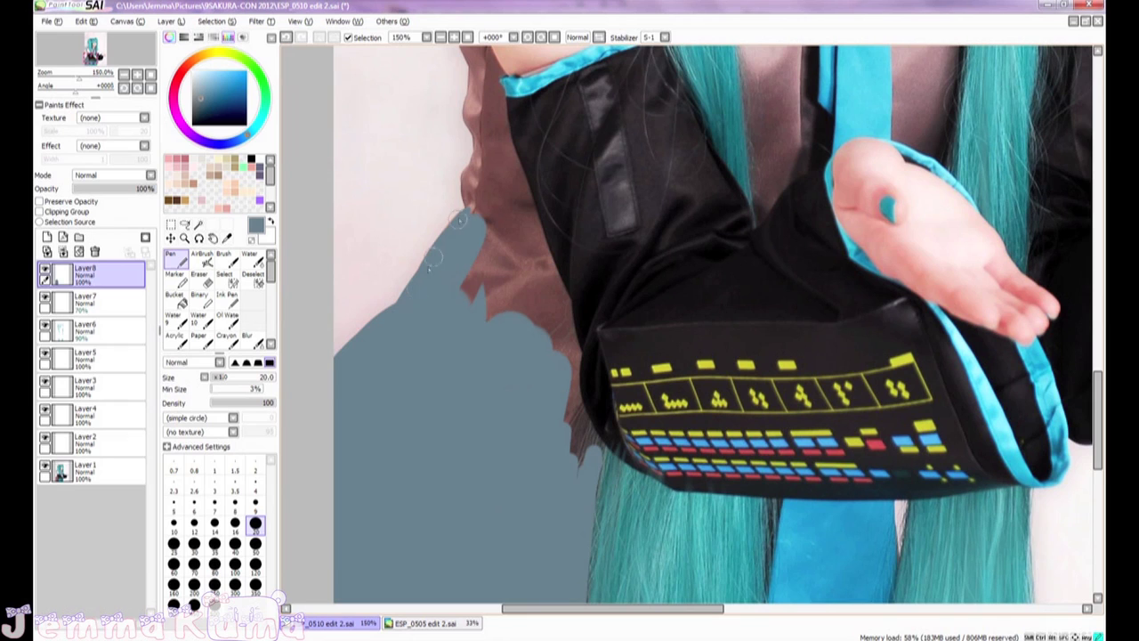
- Cover the remaining brown skirt edge beside the black sleeve with bluish gray using the Pen at sizes 20, 50 and 30
{"action": "left_click_drag", "start_coordinate": [389, 329], "coordinate": [353, 380]}
{"action": "mouse_move", "coordinate": [431, 355]}
{"action": "left_mouse_down"}
{"action": "mouse_move", "coordinate": [451, 279]}
{"action": "mouse_move", "coordinate": [493, 381]}
{"action": "left_mouse_up"}
{"action": "left_click", "coordinate": [256, 545]}
{"action": "left_click", "coordinate": [194, 545]}
{"action": "mouse_move", "coordinate": [531, 469]}
{"action": "left_mouse_down"}
{"action": "mouse_move", "coordinate": [534, 501]}
{"action": "mouse_move", "coordinate": [549, 498]}
{"action": "mouse_move", "coordinate": [518, 327]}
{"action": "mouse_move", "coordinate": [508, 330]}
{"action": "left_mouse_up"}
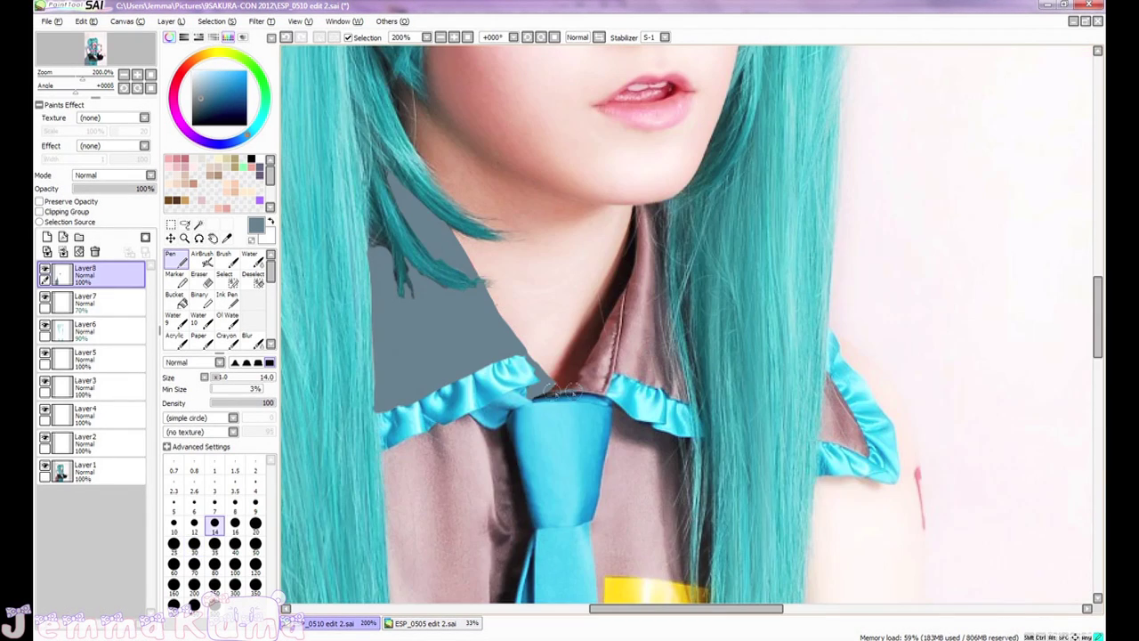
- Paint the collar and the shirt front around the tie and yellow clip bluish gray with the Pen at sizes 14, 20 and 30
{"action": "mouse_move", "coordinate": [538, 391]}
{"action": "left_mouse_down"}
{"action": "mouse_move", "coordinate": [589, 374]}
{"action": "mouse_move", "coordinate": [621, 298]}
{"action": "mouse_move", "coordinate": [580, 379]}
{"action": "mouse_move", "coordinate": [604, 391]}
{"action": "mouse_move", "coordinate": [608, 357]}
{"action": "mouse_move", "coordinate": [592, 380]}
{"action": "mouse_move", "coordinate": [624, 369]}
{"action": "mouse_move", "coordinate": [674, 395]}
{"action": "mouse_move", "coordinate": [674, 360]}
{"action": "mouse_move", "coordinate": [681, 383]}
{"action": "mouse_move", "coordinate": [646, 363]}
{"action": "left_mouse_up"}
{"action": "mouse_move", "coordinate": [643, 275]}
{"action": "left_mouse_down"}
{"action": "mouse_move", "coordinate": [641, 253]}
{"action": "mouse_move", "coordinate": [663, 347]}
{"action": "mouse_move", "coordinate": [648, 213]}
{"action": "left_mouse_up"}
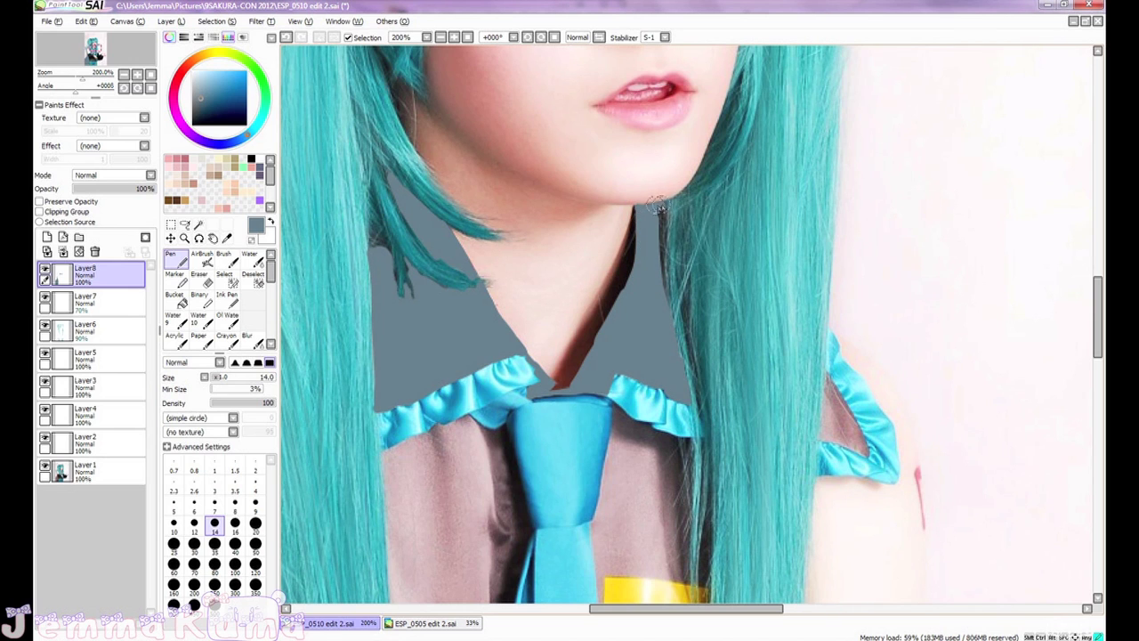
{"action": "left_click_drag", "start_coordinate": [657, 209], "coordinate": [660, 284]}
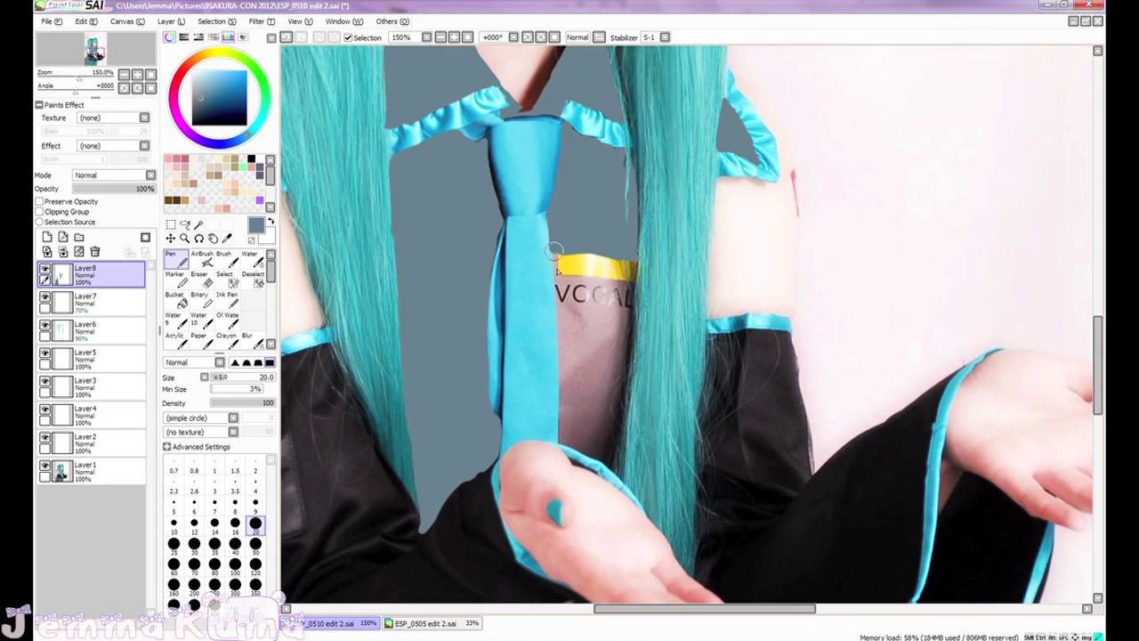
{"action": "mouse_move", "coordinate": [557, 252]}
{"action": "left_mouse_down"}
{"action": "mouse_move", "coordinate": [562, 434]}
{"action": "mouse_move", "coordinate": [603, 457]}
{"action": "mouse_move", "coordinate": [584, 451]}
{"action": "mouse_move", "coordinate": [603, 414]}
{"action": "mouse_move", "coordinate": [617, 470]}
{"action": "mouse_move", "coordinate": [622, 370]}
{"action": "mouse_move", "coordinate": [624, 399]}
{"action": "mouse_move", "coordinate": [576, 417]}
{"action": "mouse_move", "coordinate": [602, 369]}
{"action": "mouse_move", "coordinate": [607, 437]}
{"action": "mouse_move", "coordinate": [573, 437]}
{"action": "mouse_move", "coordinate": [590, 426]}
{"action": "mouse_move", "coordinate": [571, 396]}
{"action": "mouse_move", "coordinate": [580, 289]}
{"action": "mouse_move", "coordinate": [595, 311]}
{"action": "mouse_move", "coordinate": [623, 292]}
{"action": "left_mouse_up"}
{"action": "left_click", "coordinate": [194, 545]}
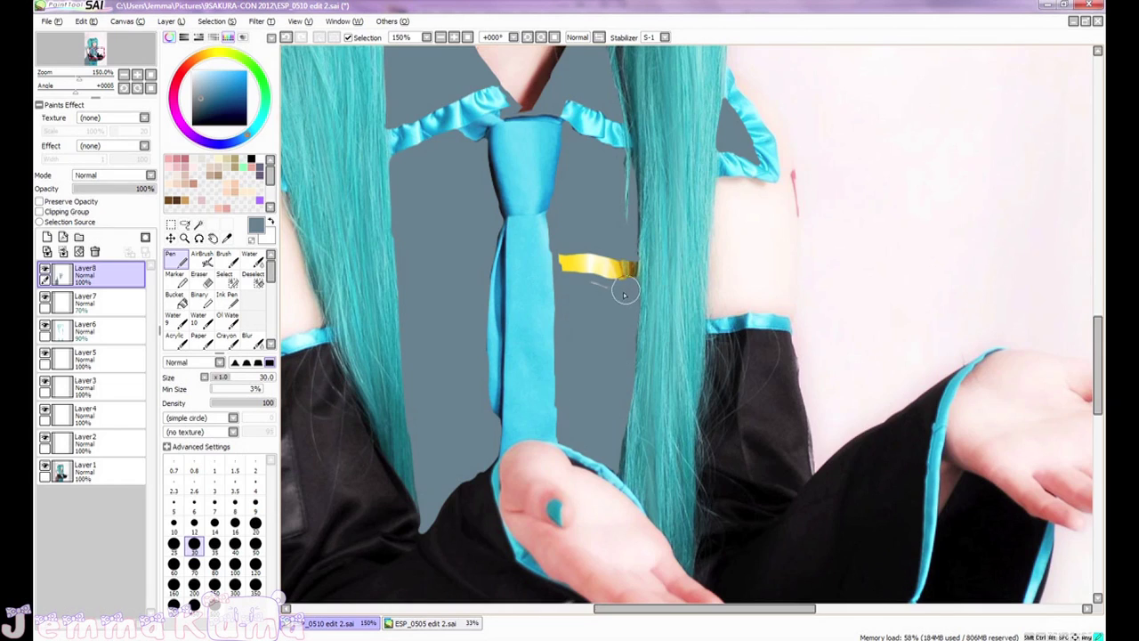
- Reduce Layer8's opacity to 35% so the dress's fabric shading shows through the bluish-gray fill
{"action": "scroll", "coordinate": [575, 405], "scroll_direction": "down", "scroll_amount": 4}
{"action": "key", "text": "space"}
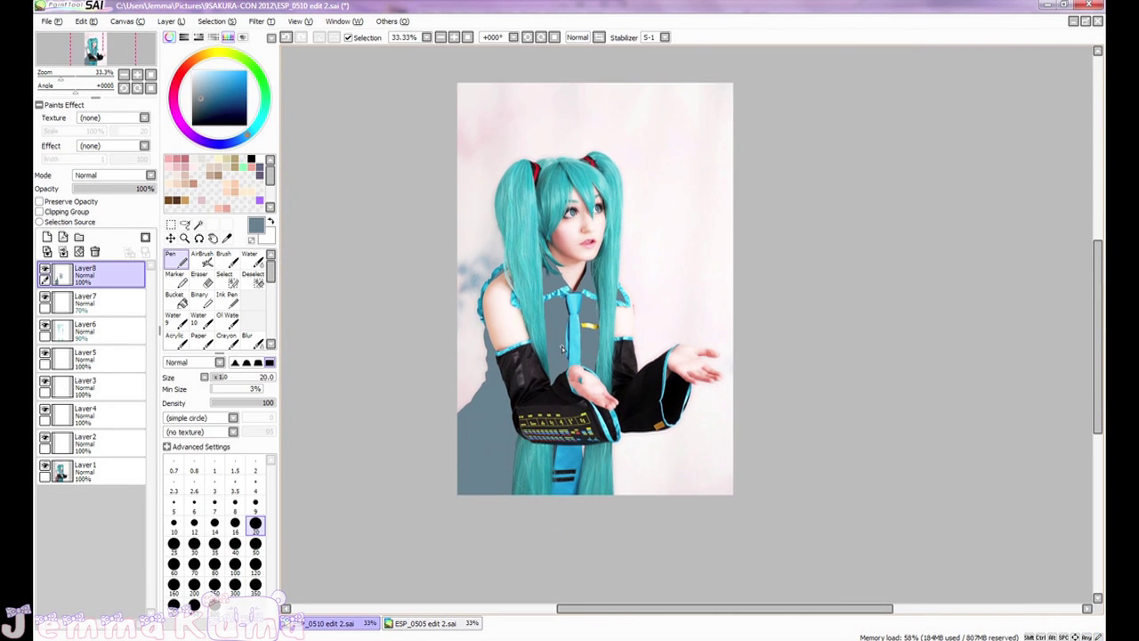
{"action": "scroll", "coordinate": [562, 396], "scroll_direction": "up", "scroll_amount": 1}
{"action": "left_click_drag", "start_coordinate": [561, 395], "coordinate": [565, 331]}
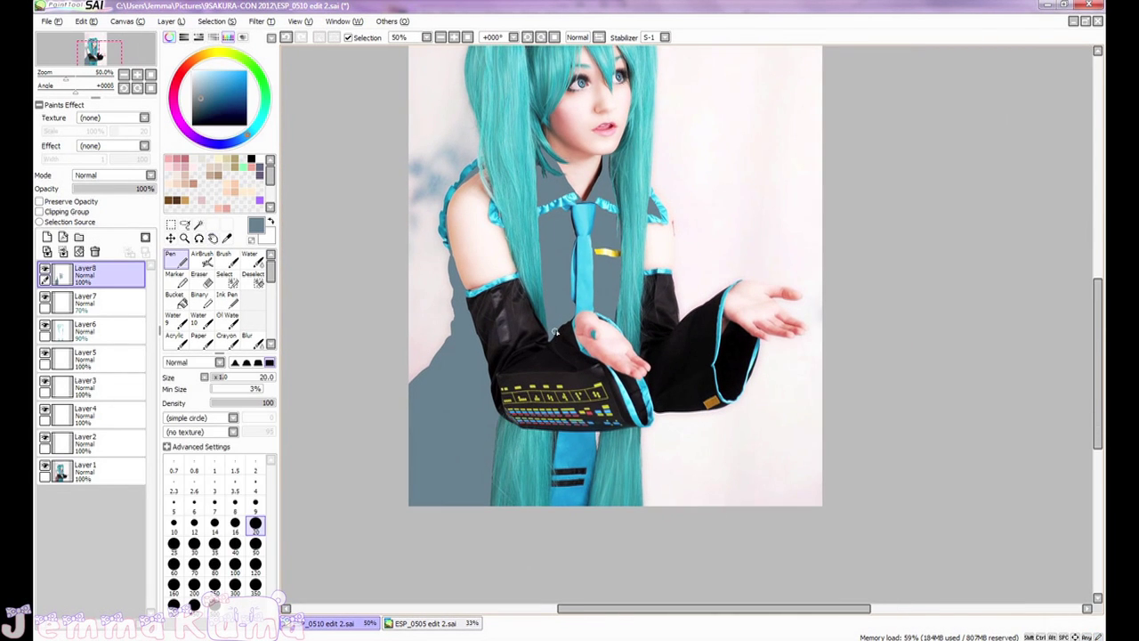
{"action": "left_click", "coordinate": [114, 191]}
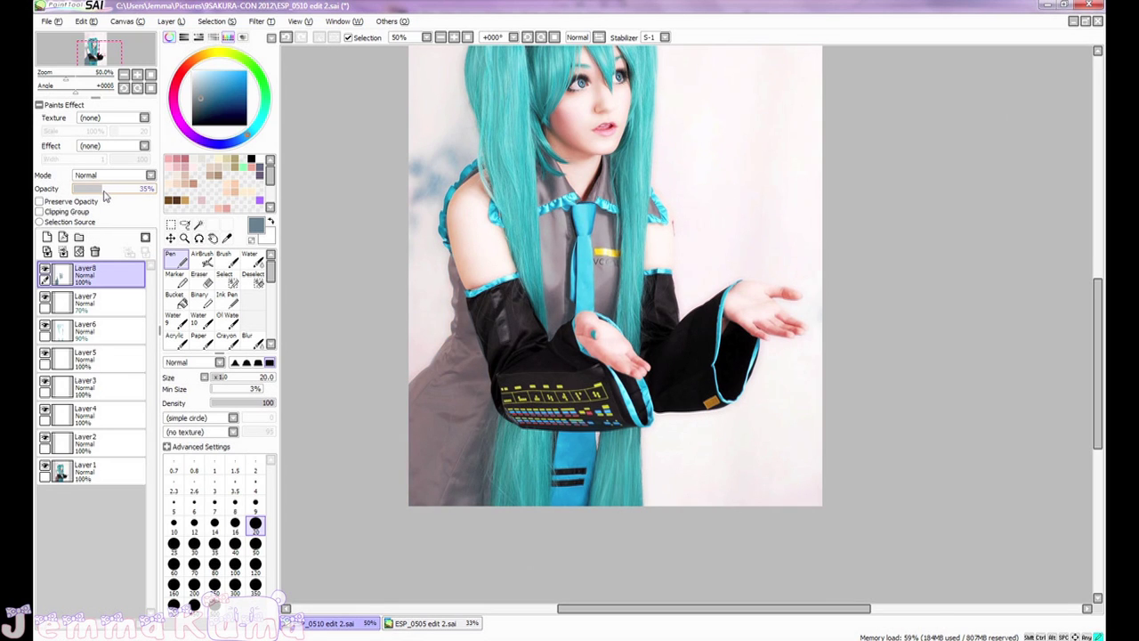
{"action": "scroll", "coordinate": [540, 390], "scroll_direction": "down", "scroll_amount": 1}
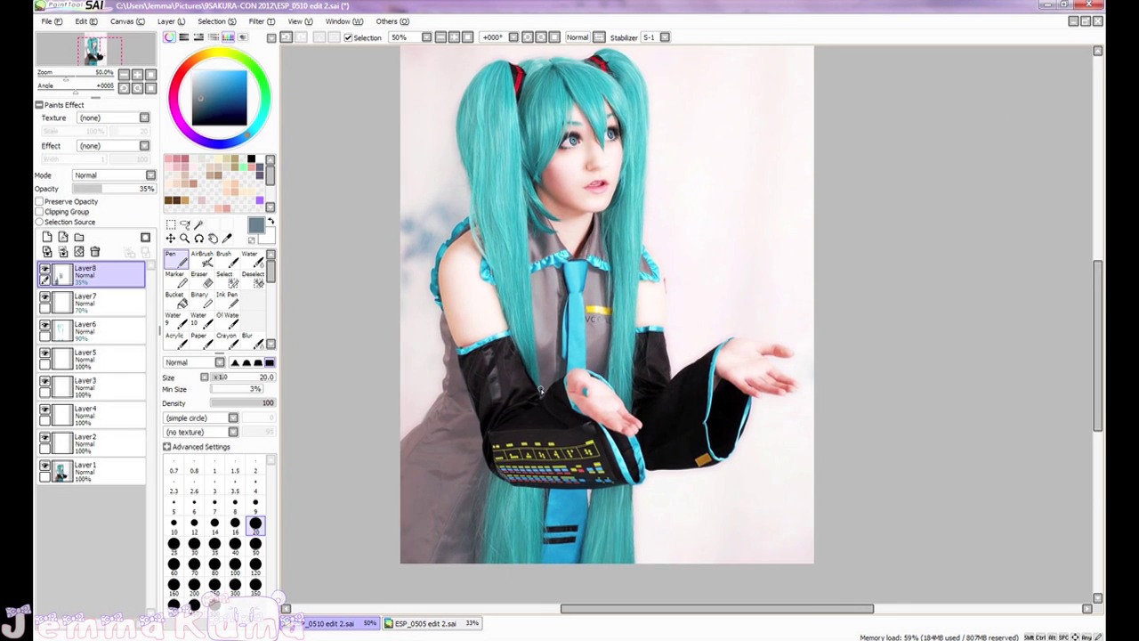
{"action": "scroll", "coordinate": [540, 390], "scroll_direction": "down", "scroll_amount": 1}
- Pick the Eraser for cleaning up Layer8's gray overlap along the skirt and sleeve edges
{"action": "scroll", "coordinate": [540, 390], "scroll_direction": "up", "scroll_amount": 5}
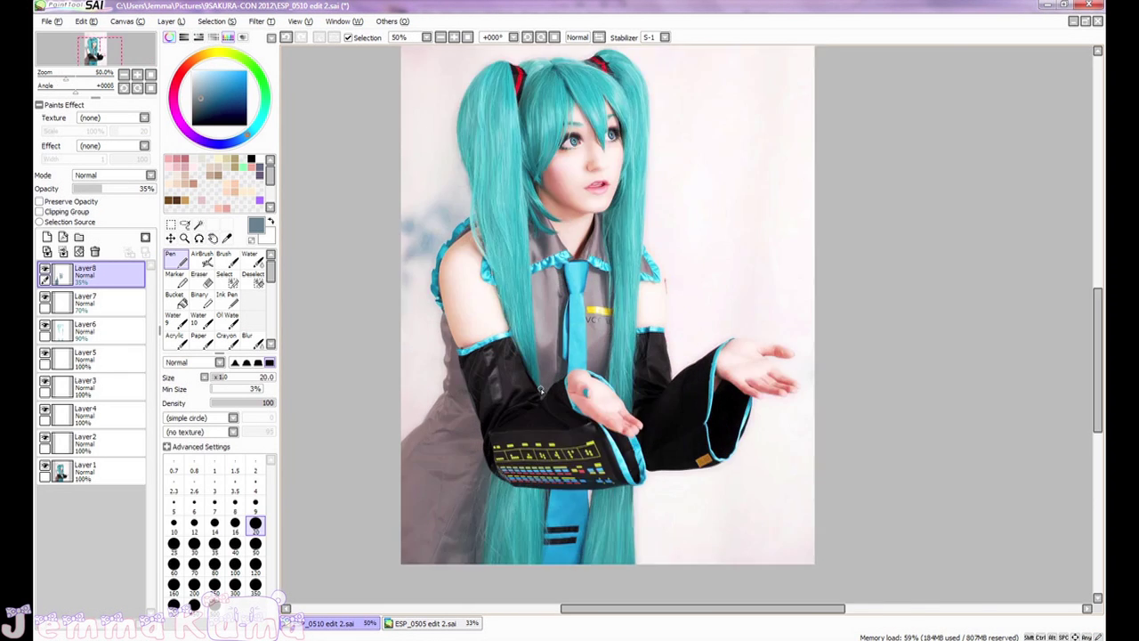
{"action": "left_click_drag", "start_coordinate": [284, 402], "coordinate": [428, 313]}
{"action": "left_click", "coordinate": [202, 264]}
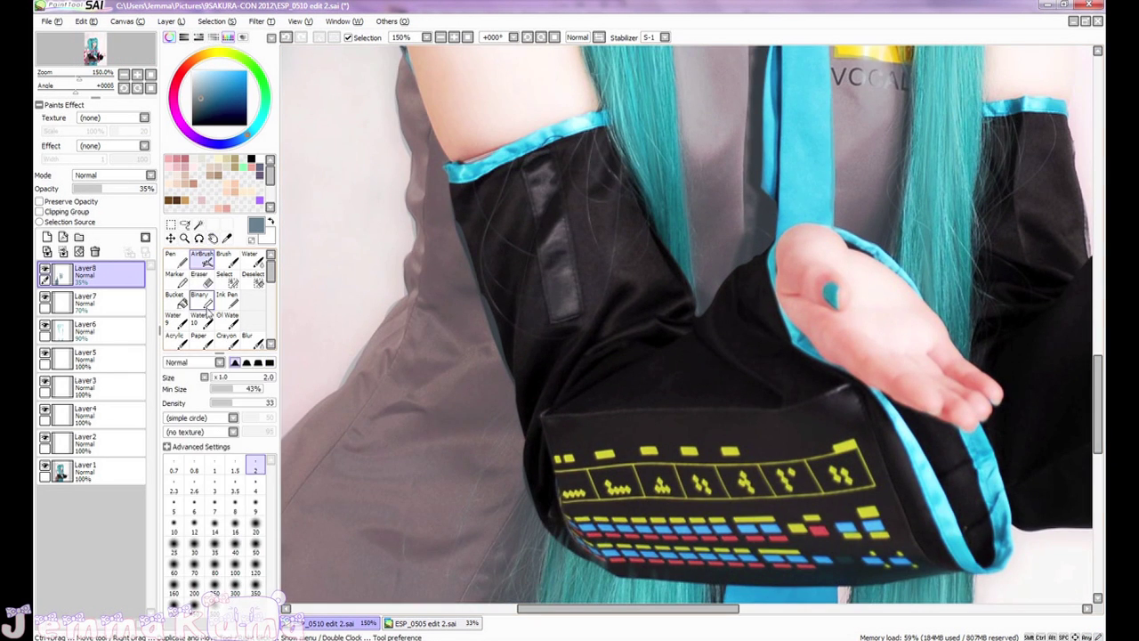
{"action": "left_click", "coordinate": [203, 278]}
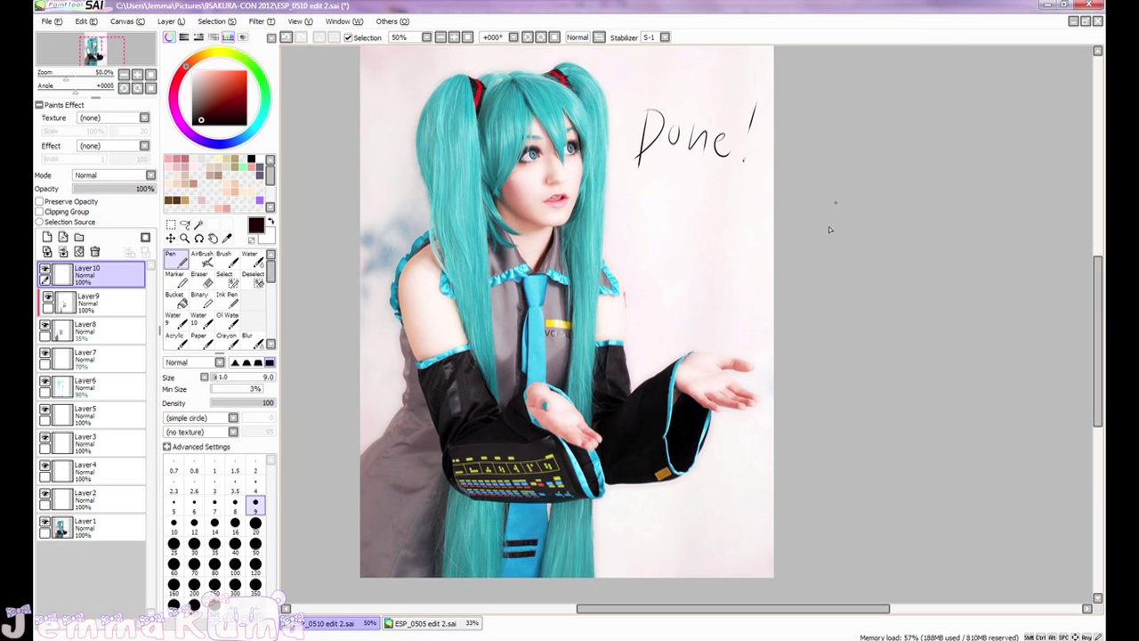
- Undo the handwritten "Done!" note on Layer10 and view the whole retouched photo
{"action": "left_click", "coordinate": [286, 39]}
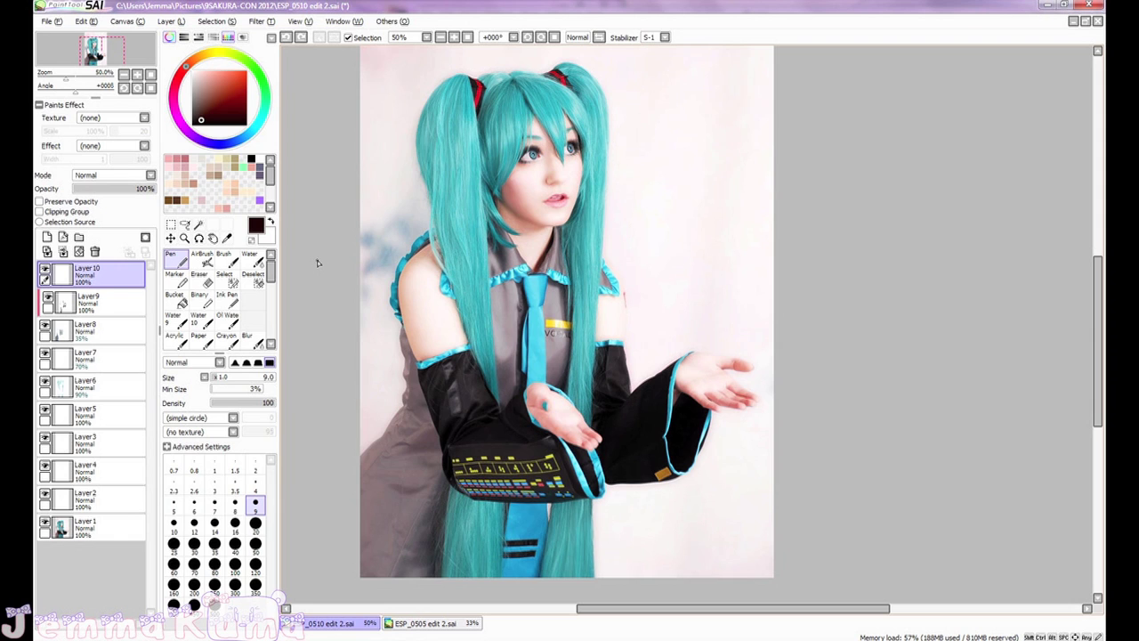
{"action": "scroll", "coordinate": [935, 317], "scroll_direction": "down", "scroll_amount": 1}
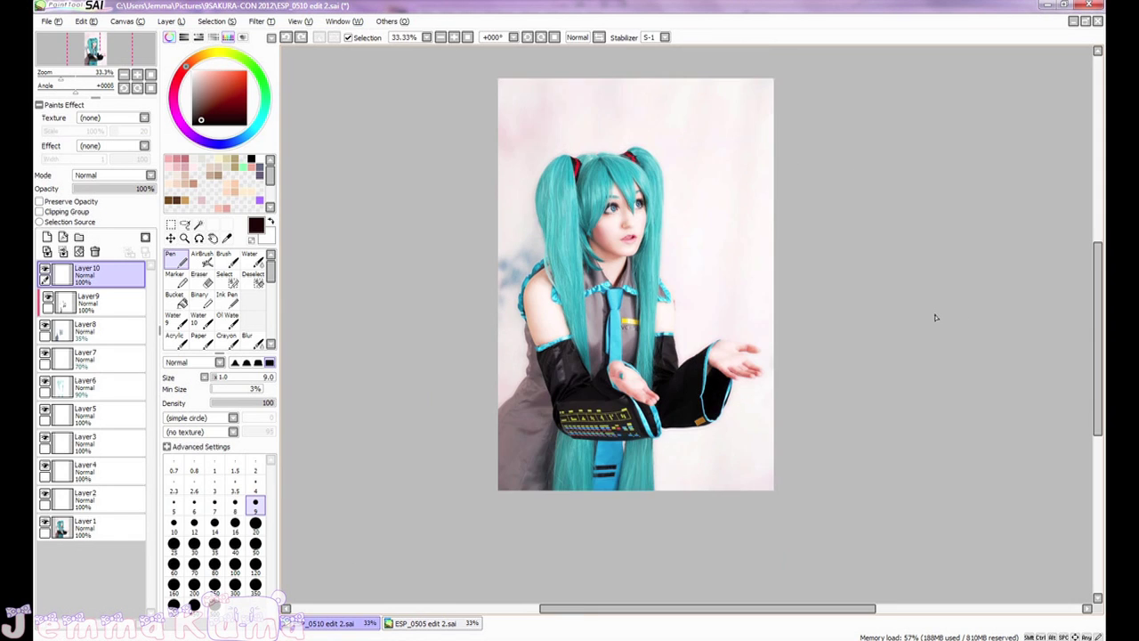
{"action": "left_click_drag", "start_coordinate": [65, 80], "coordinate": [70, 83]}
{"action": "left_click_drag", "start_coordinate": [413, 191], "coordinate": [386, 234]}
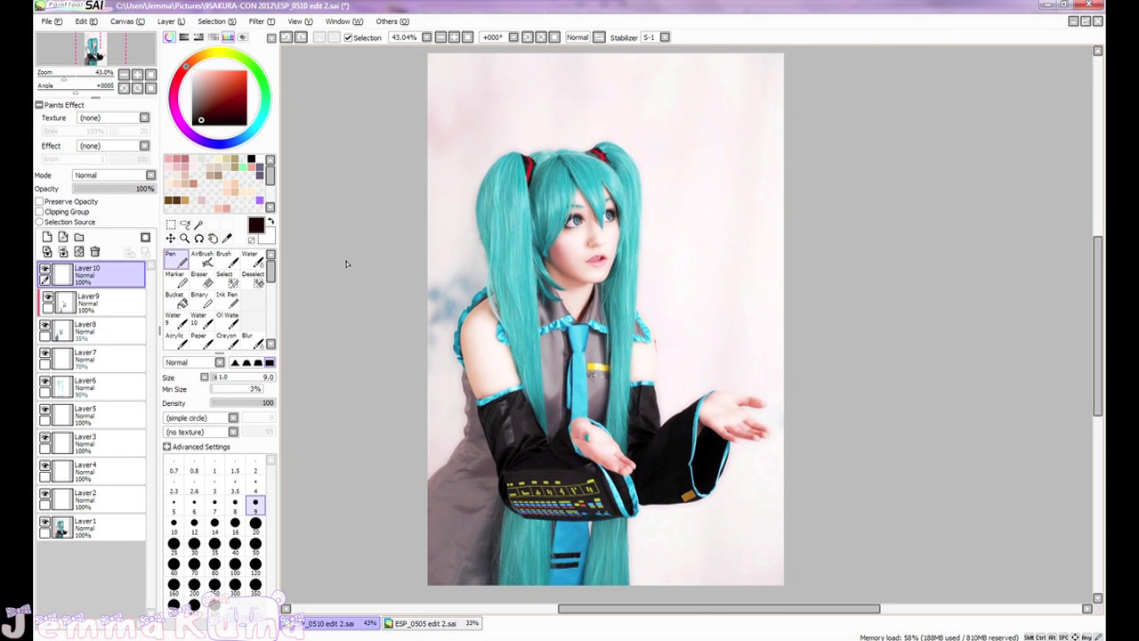